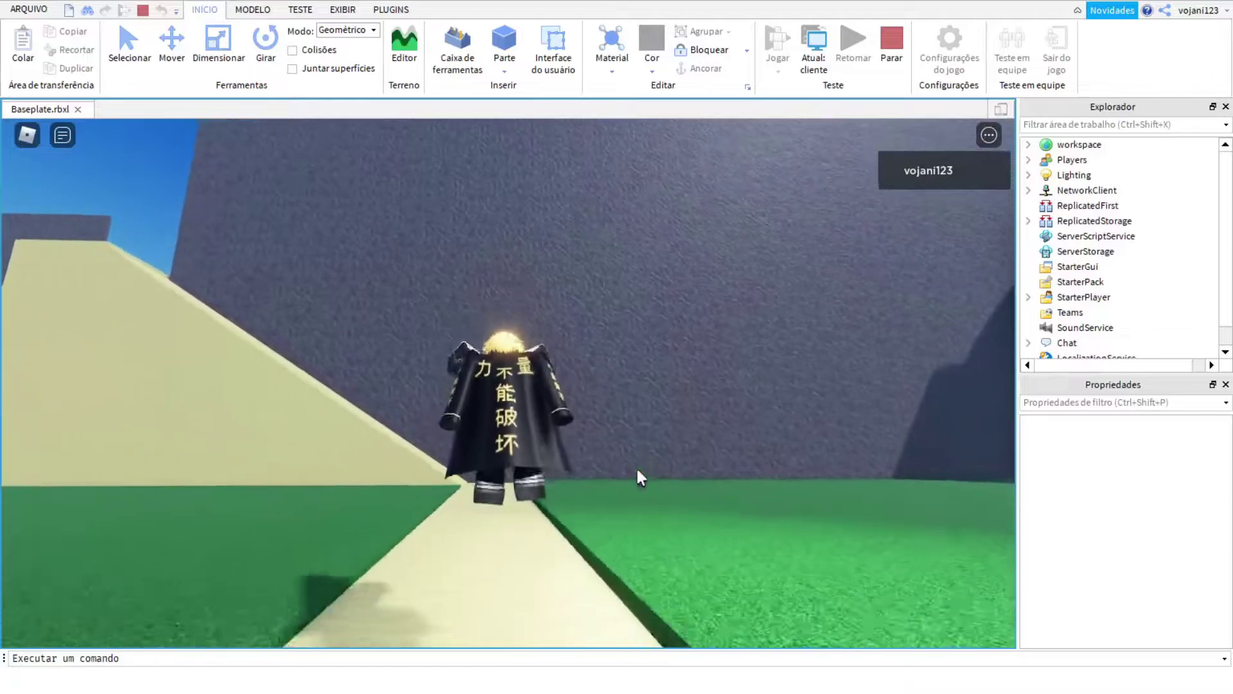
- Walk the avatar along the sand path and up the ramp beside the stone wall to playtest the climb
key("w")
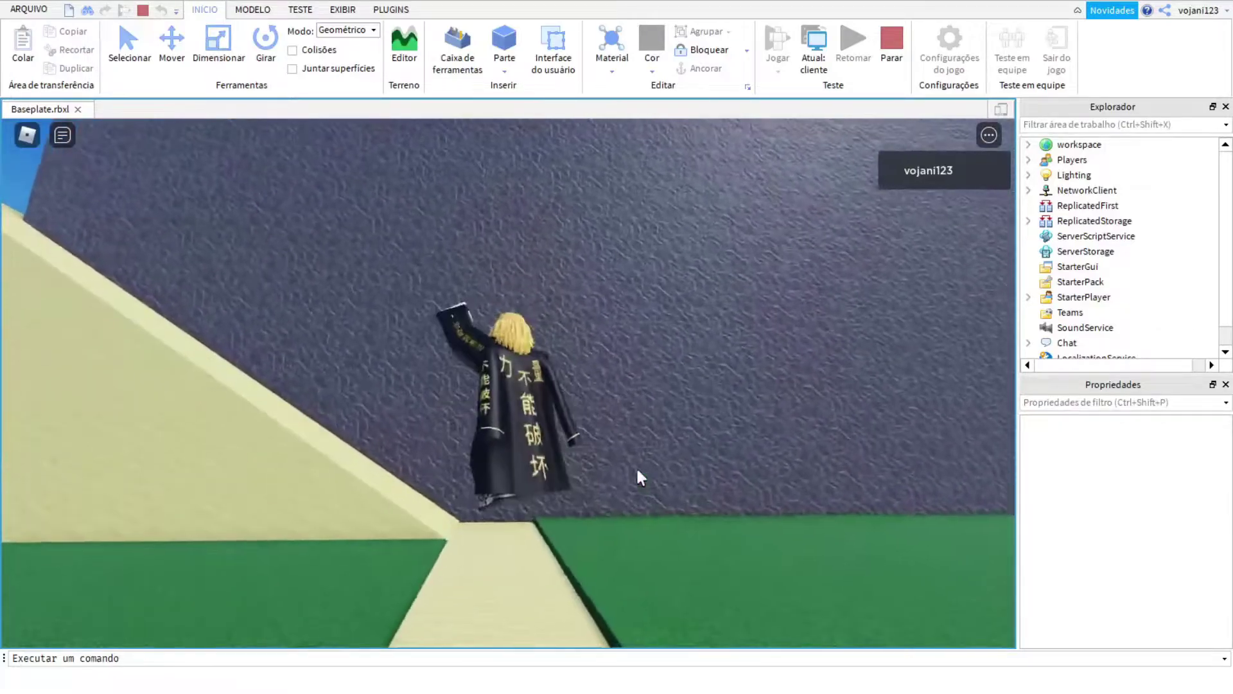
key("w")
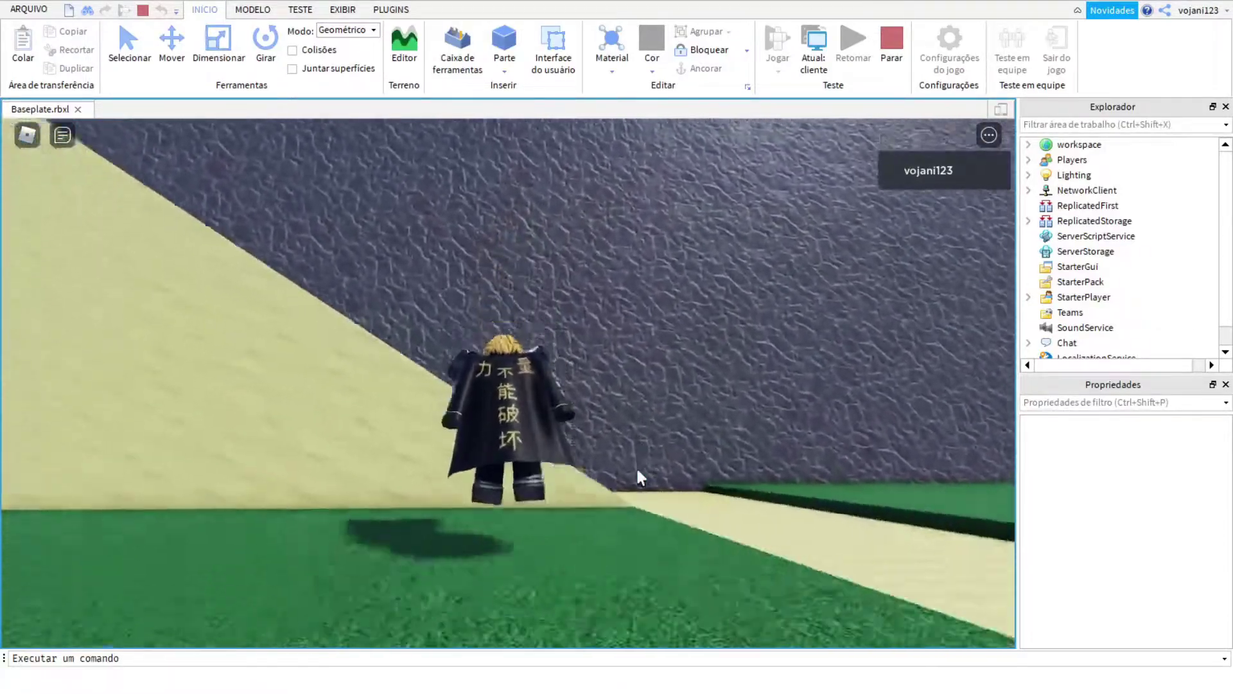
key("w")
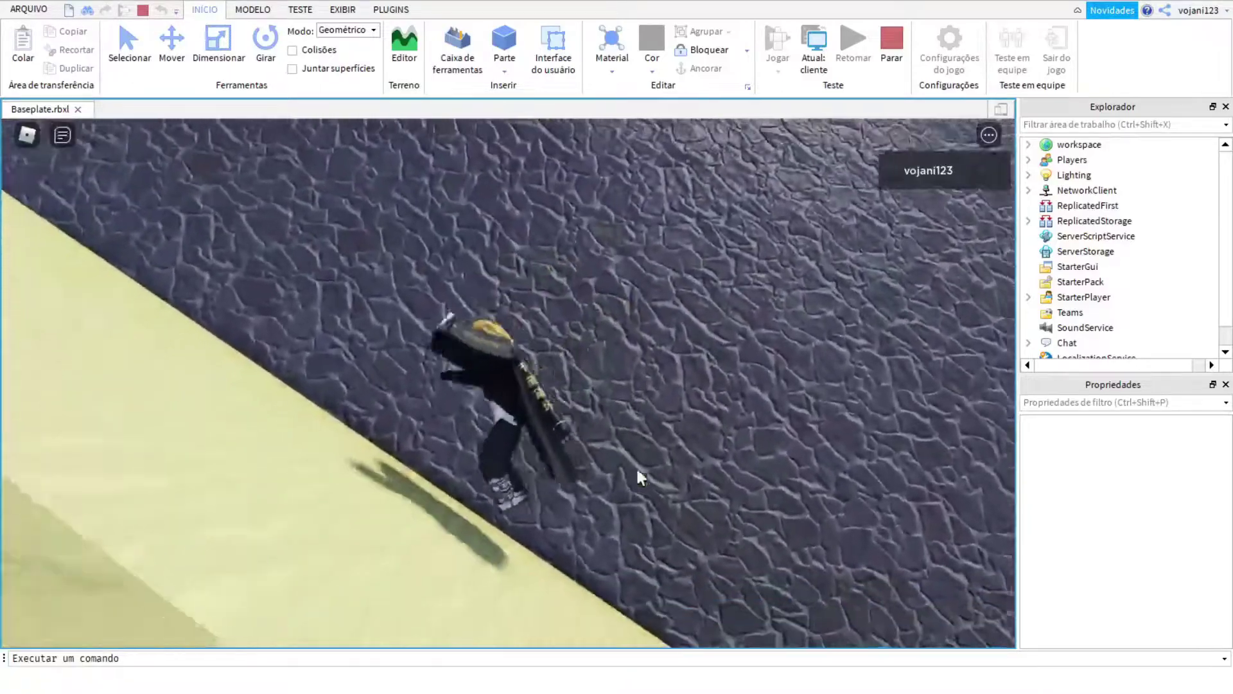
key("w")
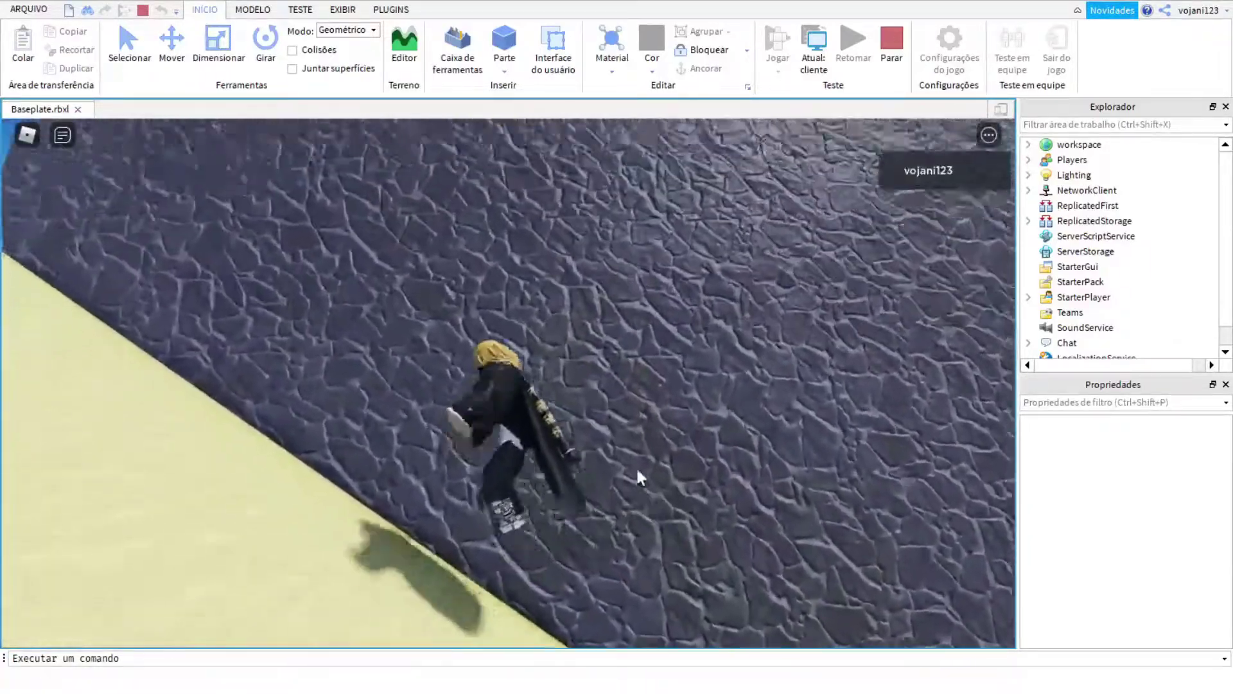
key("s")
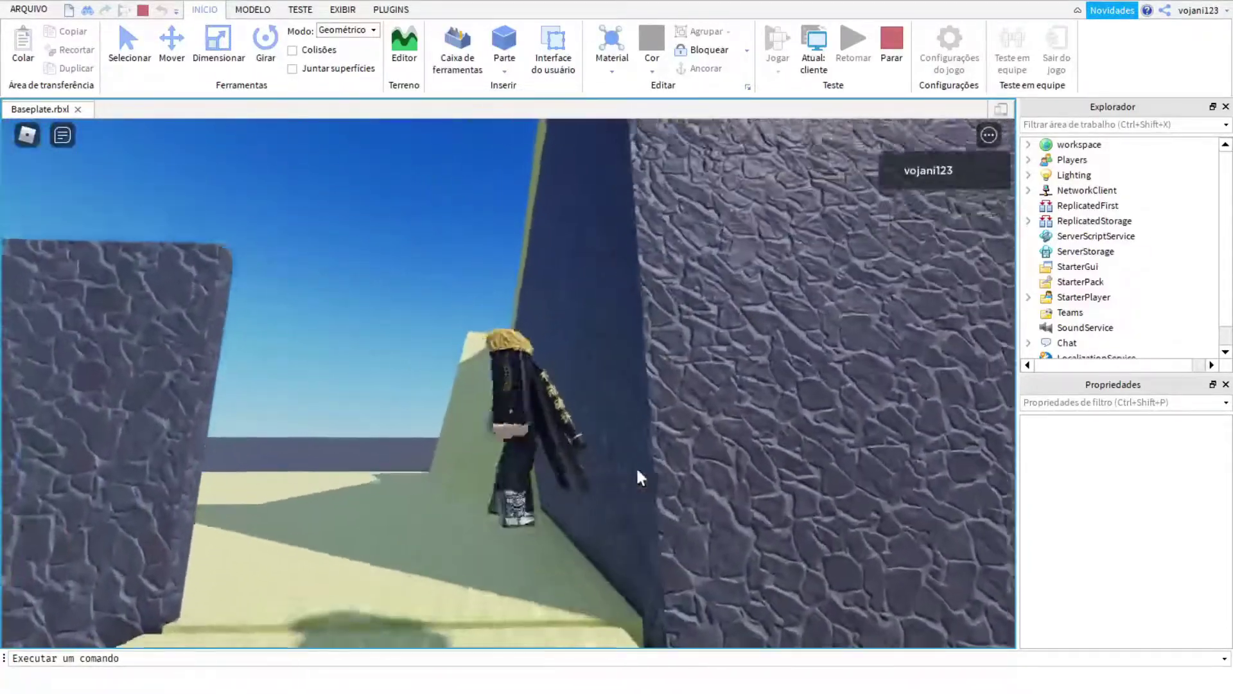
key("space")
key("w")
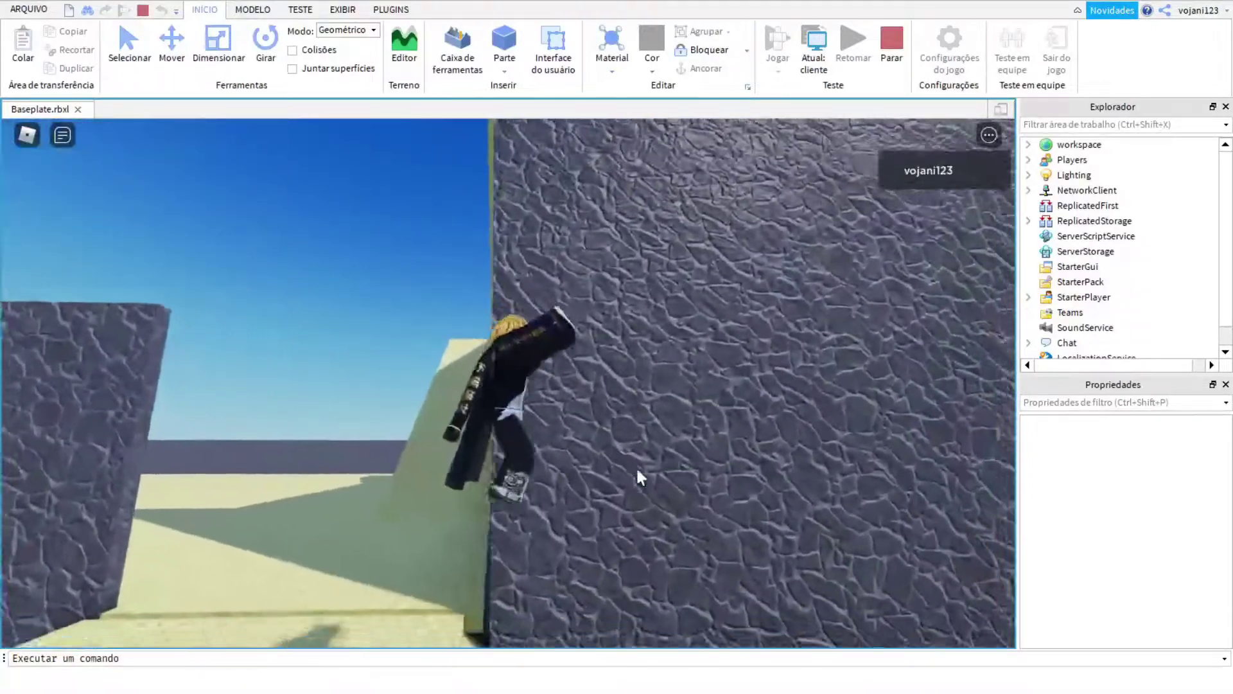
key("w")
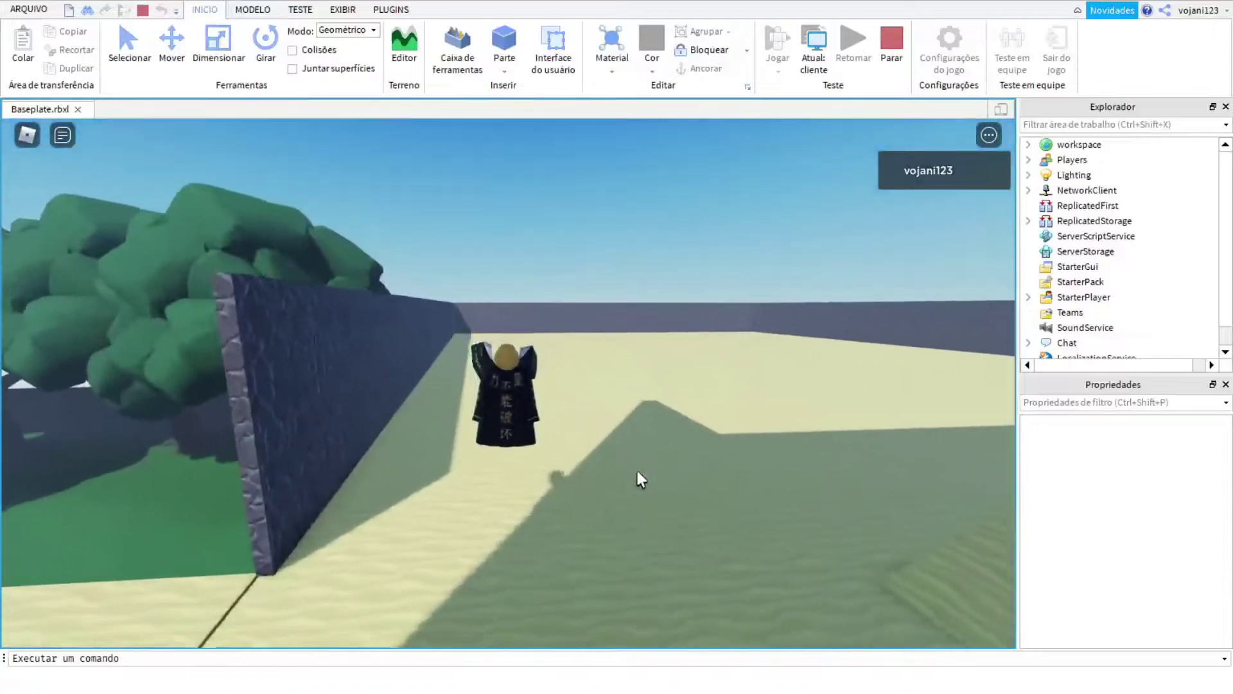
- Examine the top of the sand ramp and the wall opening from a farther camera, and end the playtest
key("s")
scroll(637, 472, "down", 5)
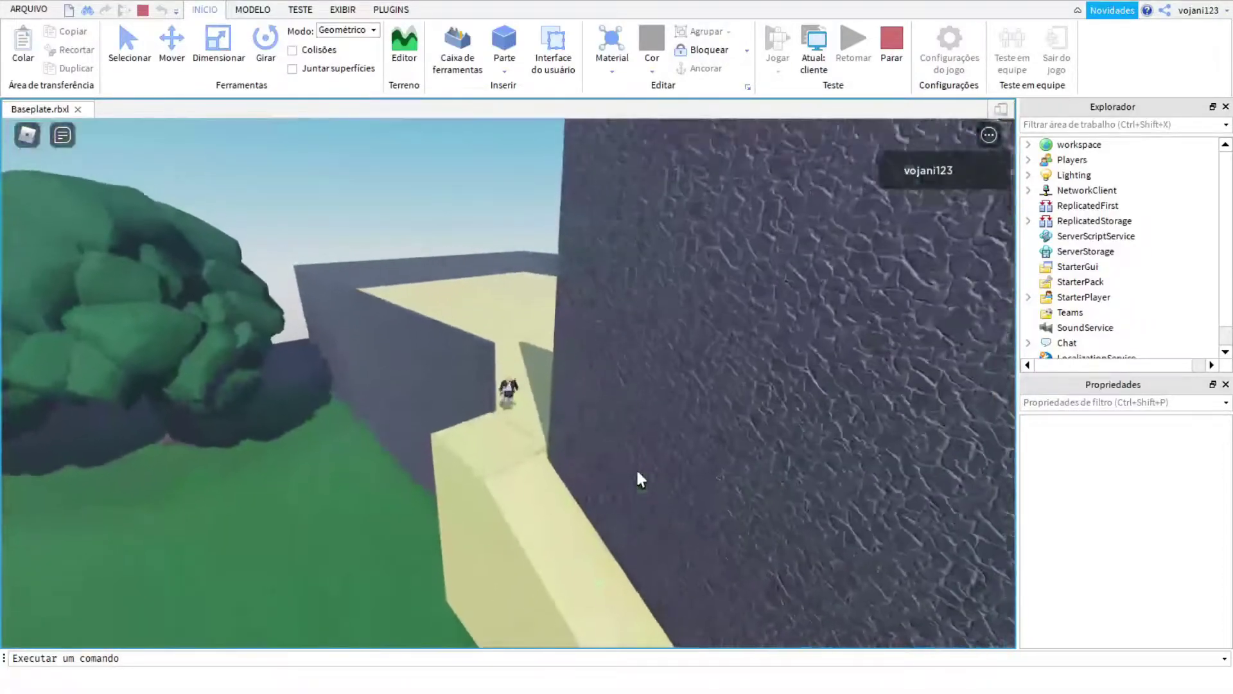
key("w")
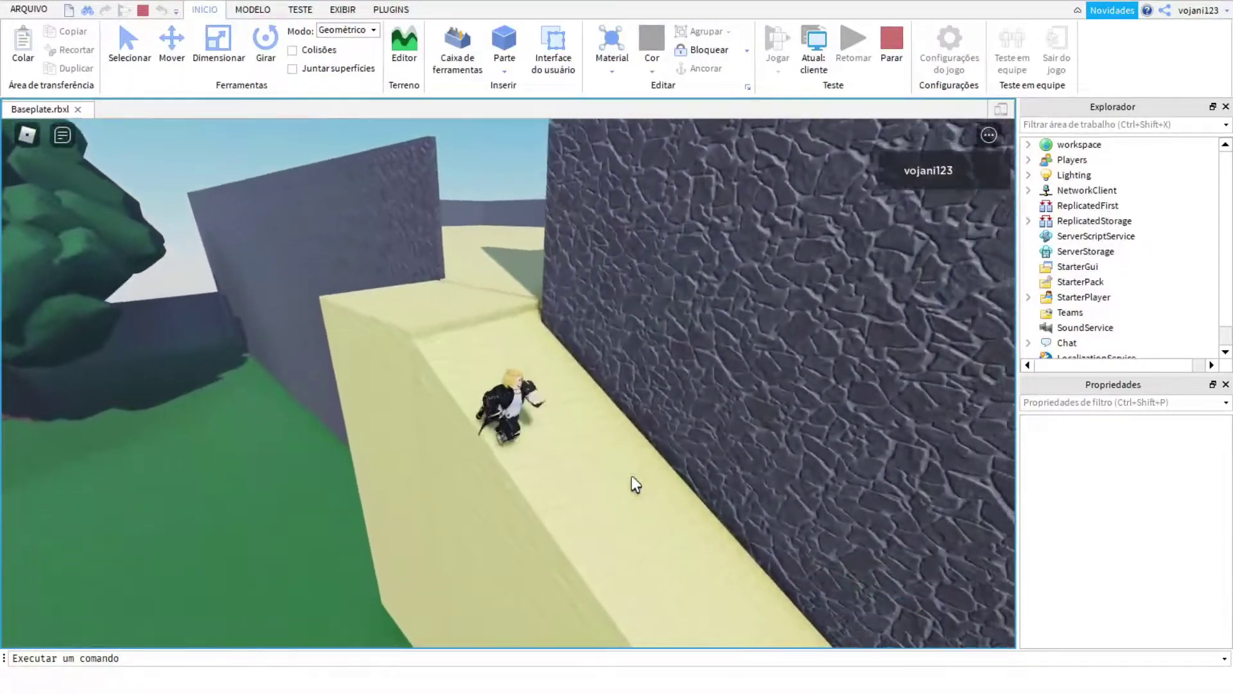
right_click_drag(637, 479, 638, 476)
scroll(640, 478, "up", 5)
scroll(640, 479, "down", 5)
key("s")
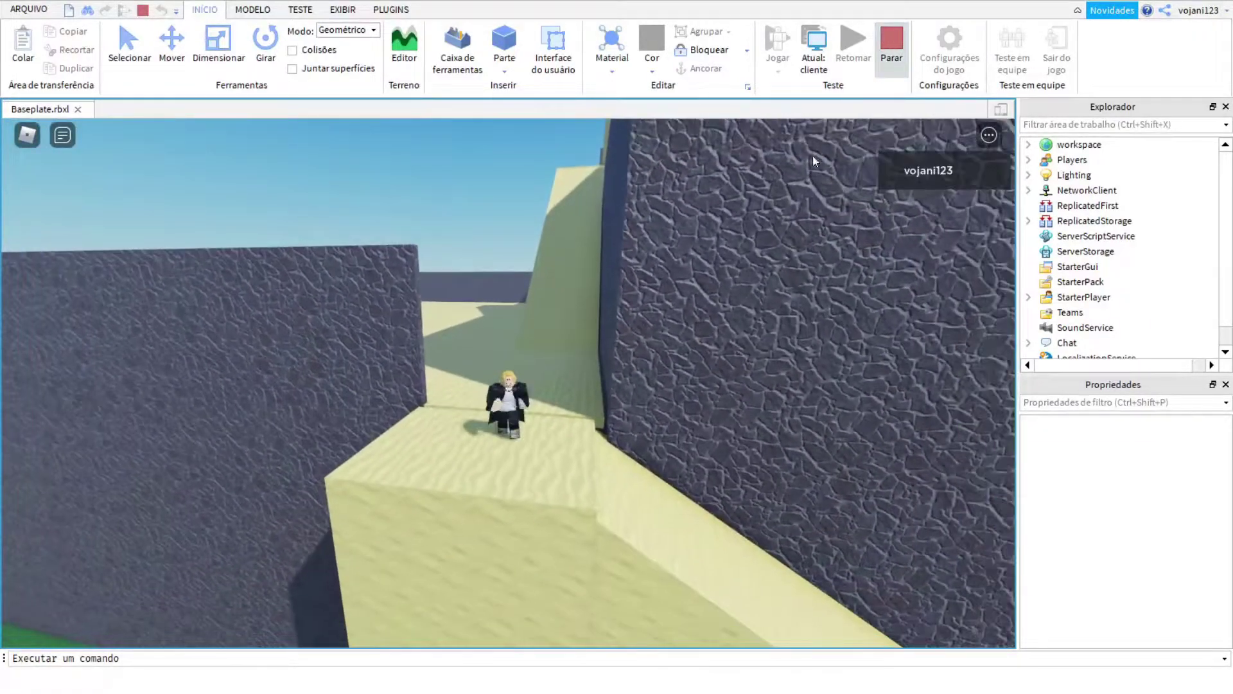
key("shift+F5")
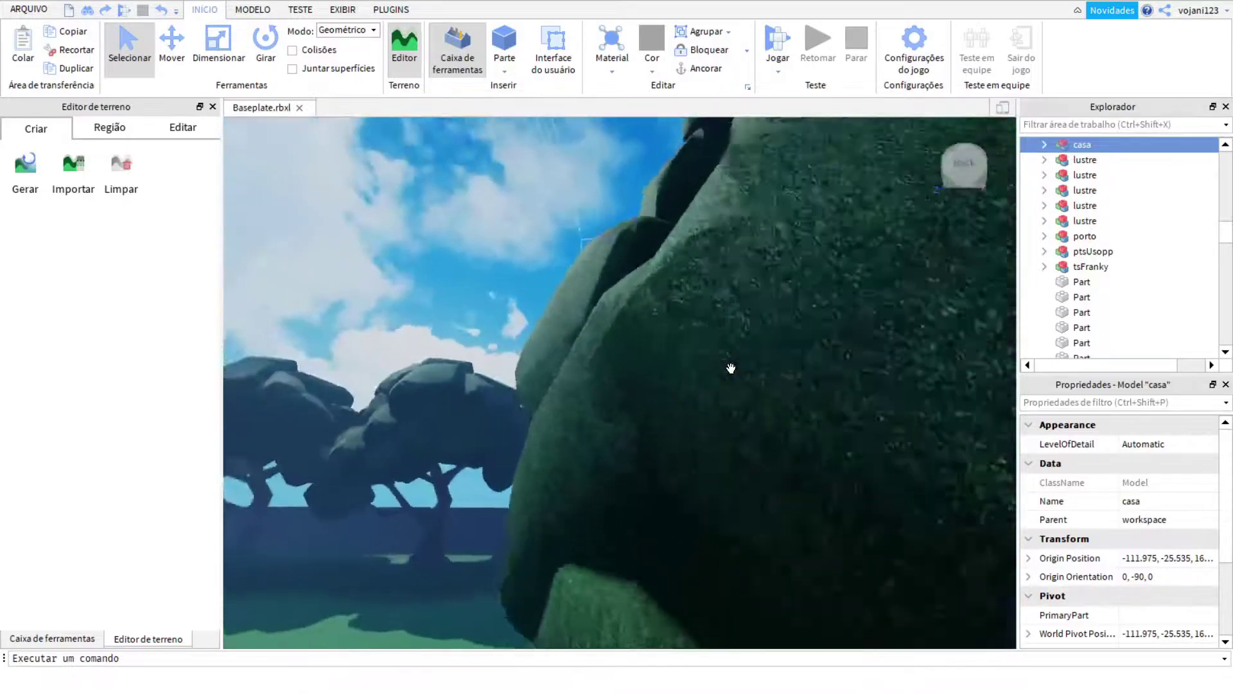
- Examine the map from the lantern-lined path to the outer wall and the beach beyond it
right_click_drag(731, 368, 715, 341)
left_click(719, 366)
left_click(656, 254)
scroll(679, 570, "down", 15)
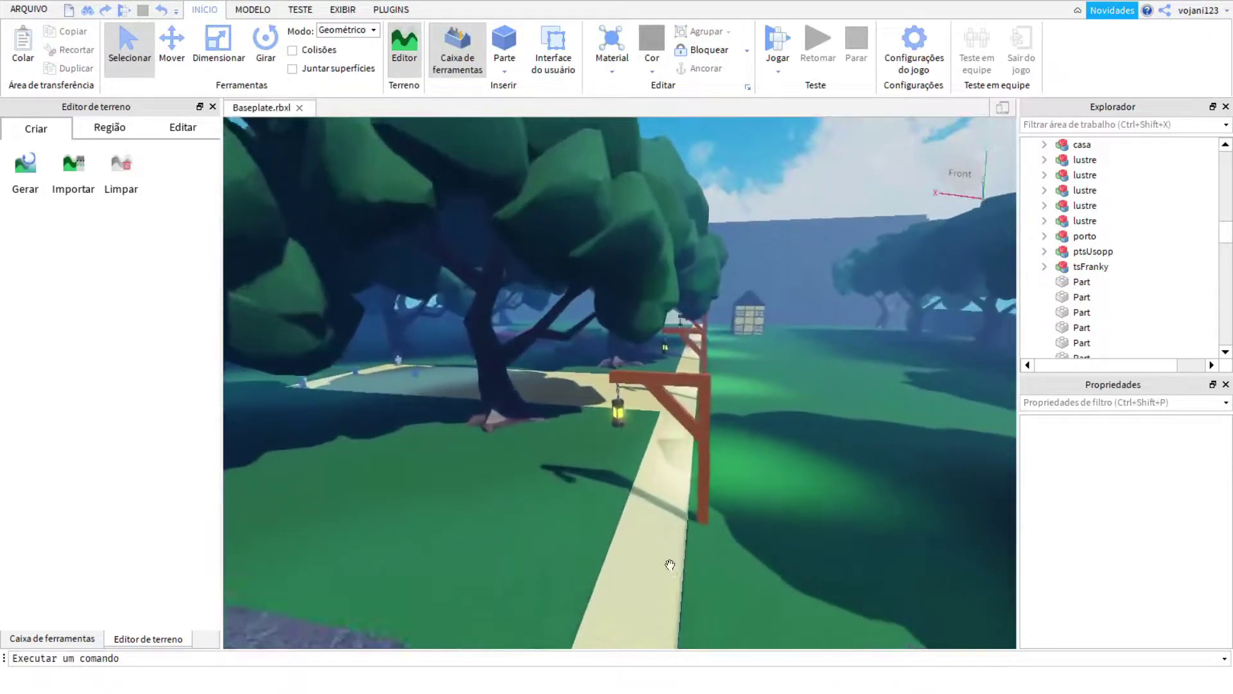
scroll(670, 564, "down", 3)
right_click_drag(670, 565, 826, 302)
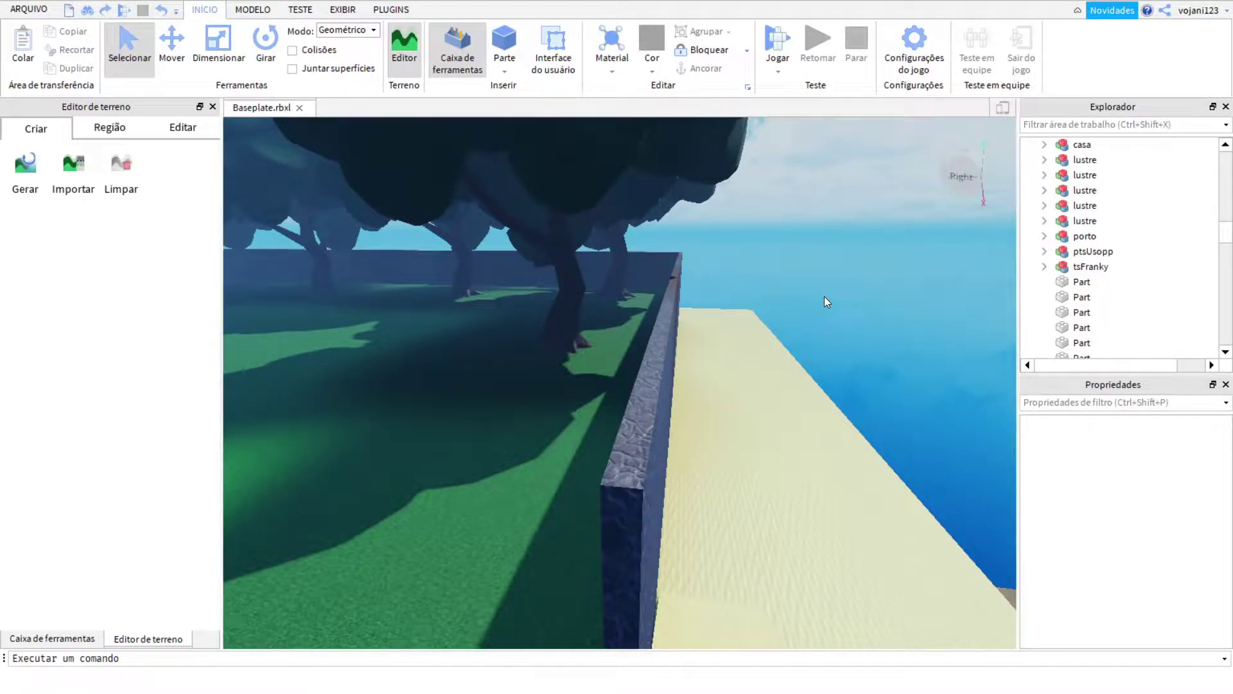
mouse_move(826, 294)
right_mouse_down()
mouse_move(816, 262)
mouse_move(825, 275)
right_mouse_up()
middle_click_drag(826, 275, 708, 275)
- Lower the dummy standing near the edge of the sand area to a Y position of -45.568
left_click(517, 317)
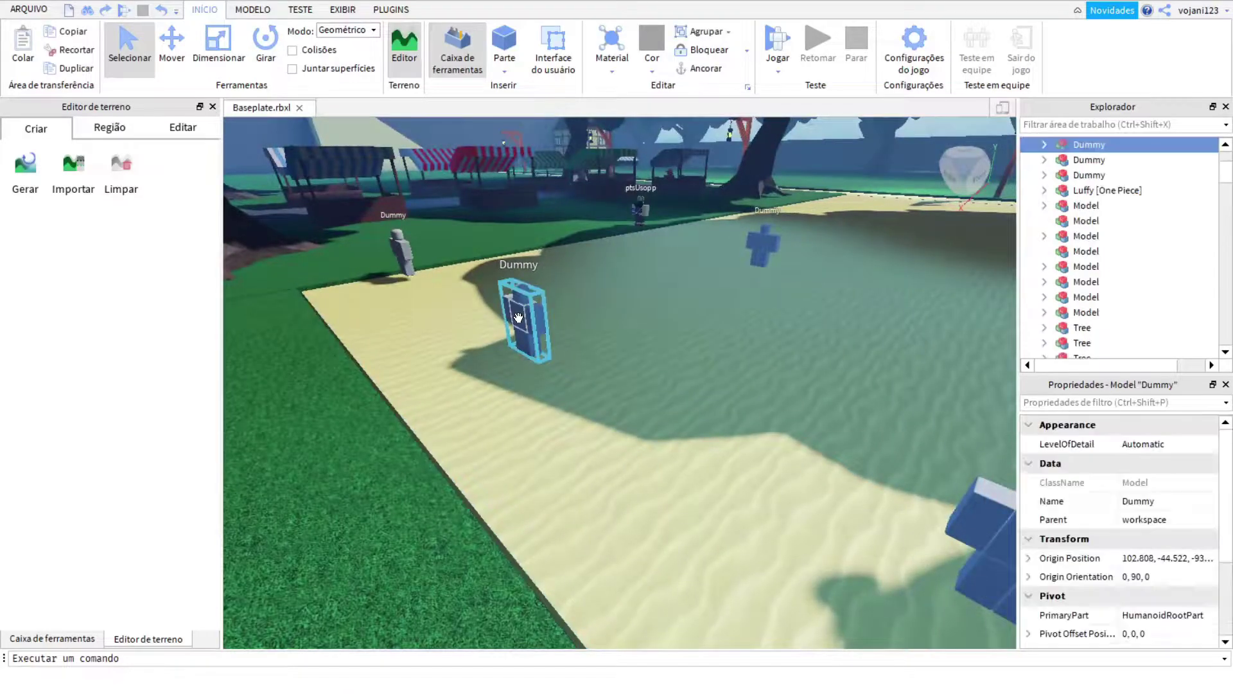
left_click_drag(535, 373, 538, 388)
right_click_drag(571, 393, 571, 395)
key("ctrl+1")
scroll(572, 305, "up", 10)
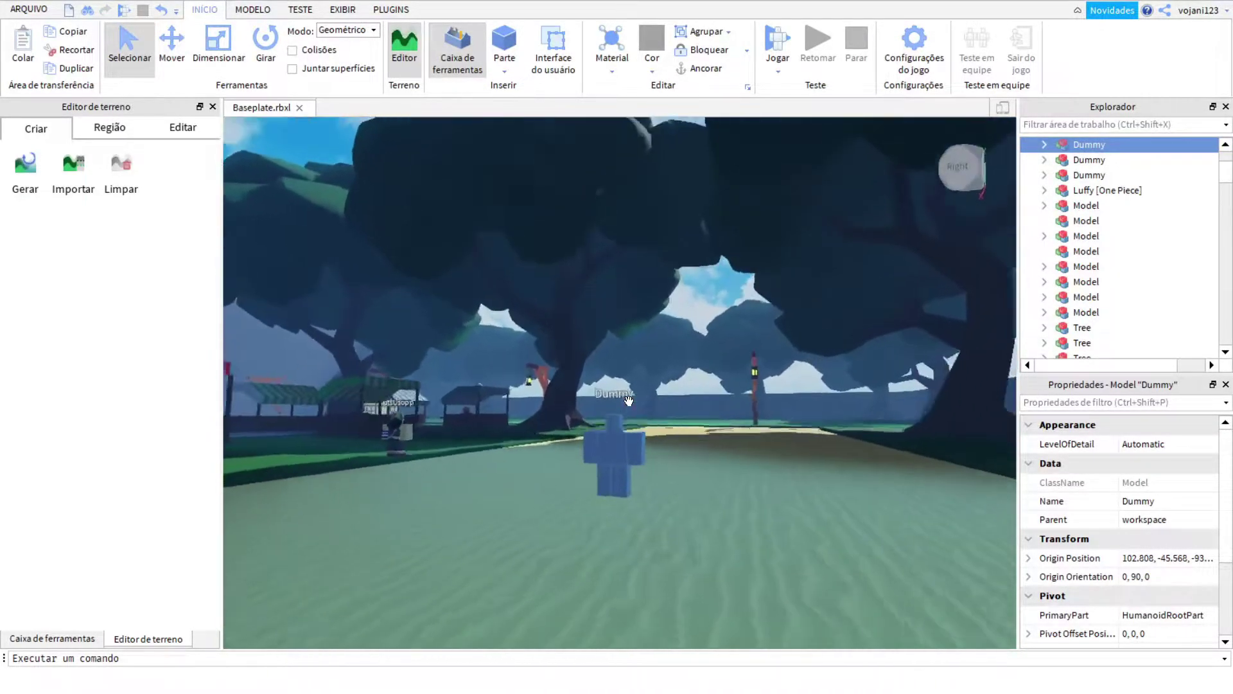
- Examine the ptsUsopp character and the dummies and trees surrounding the sand area
key("f")
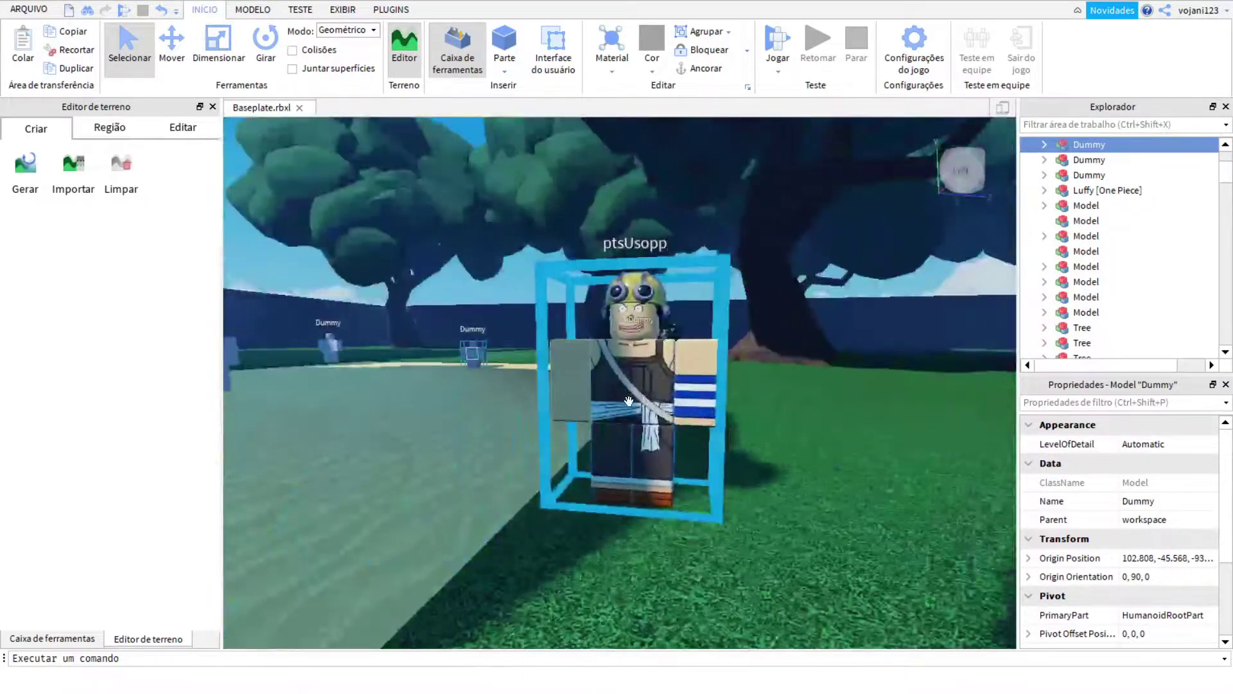
left_click_drag(638, 383, 597, 327)
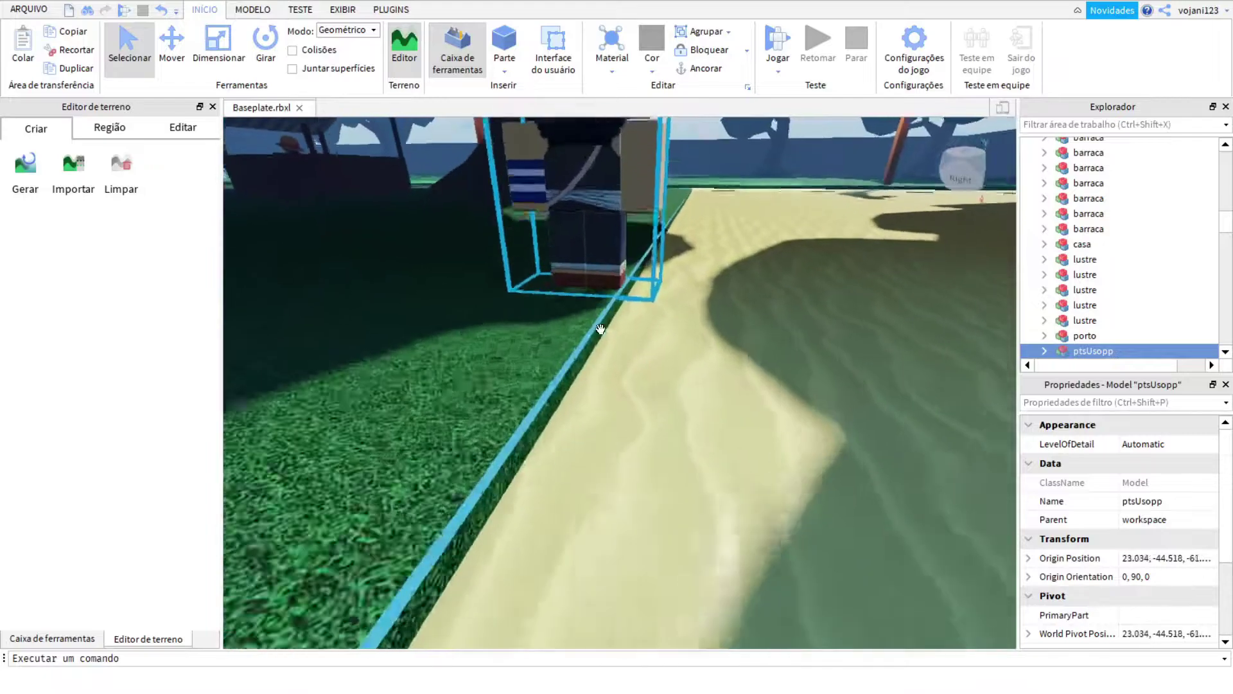
right_click_drag(597, 328, 593, 344)
scroll(593, 344, "down", 5)
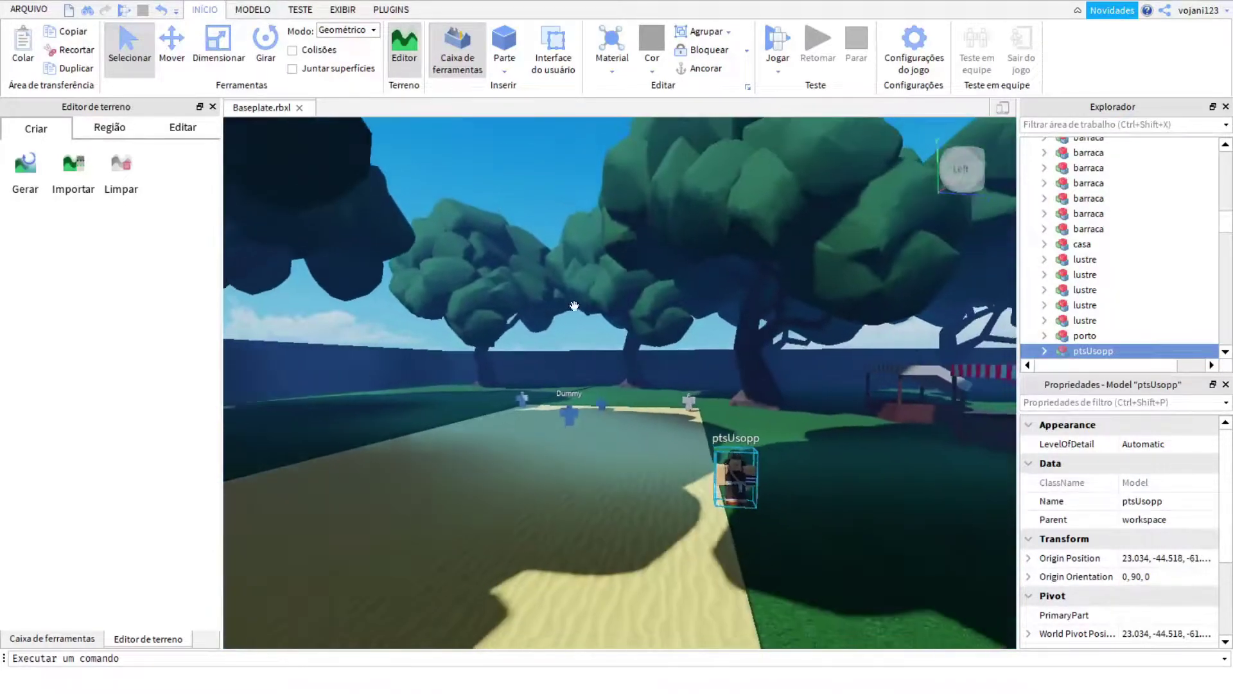
left_click(573, 305)
scroll(535, 327, "up", 4)
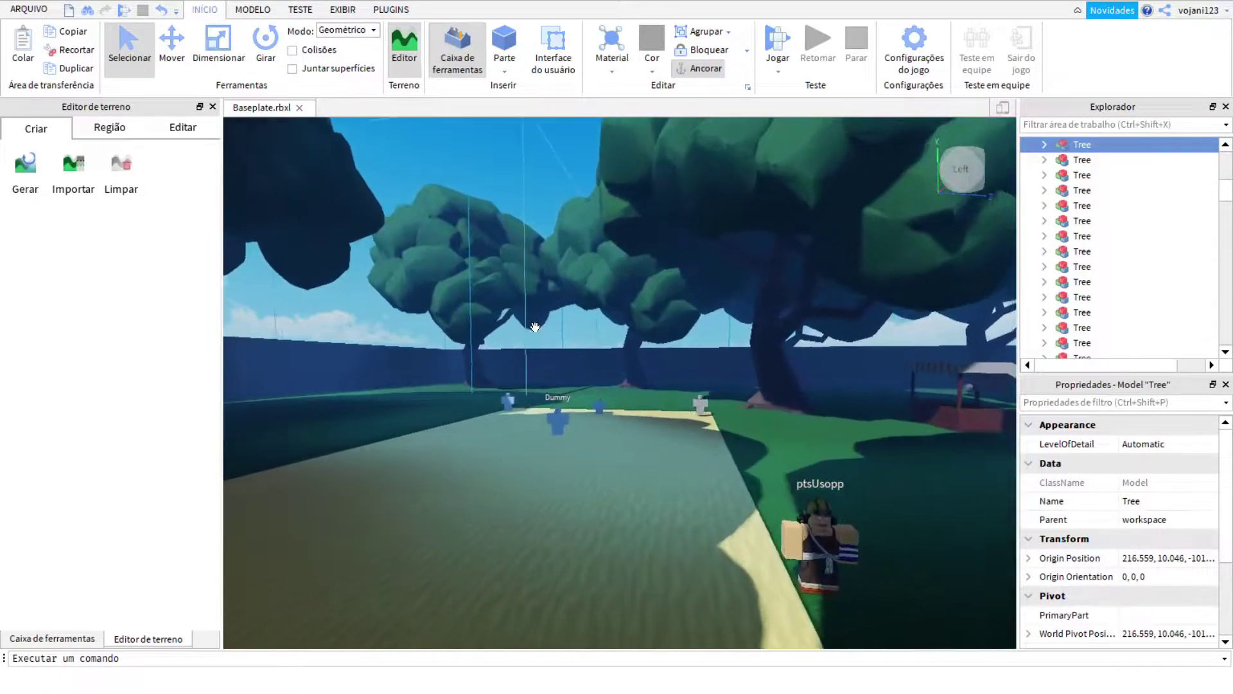
left_click(586, 334)
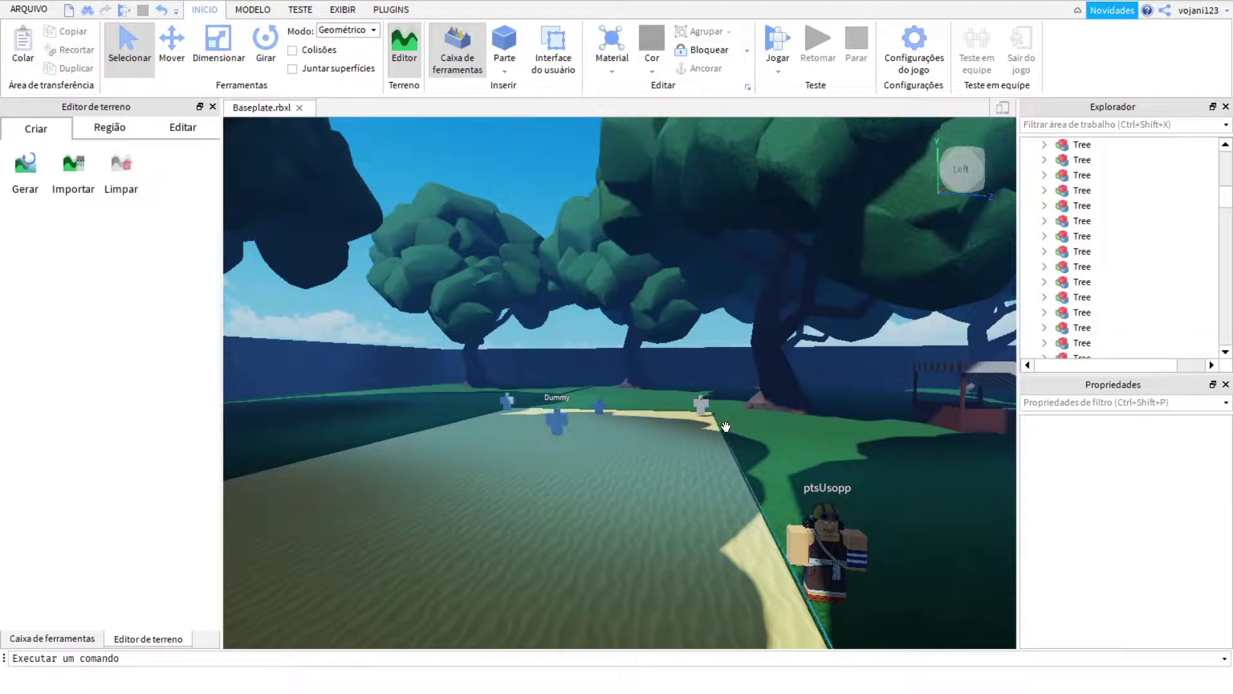
right_click_drag(658, 423, 657, 423)
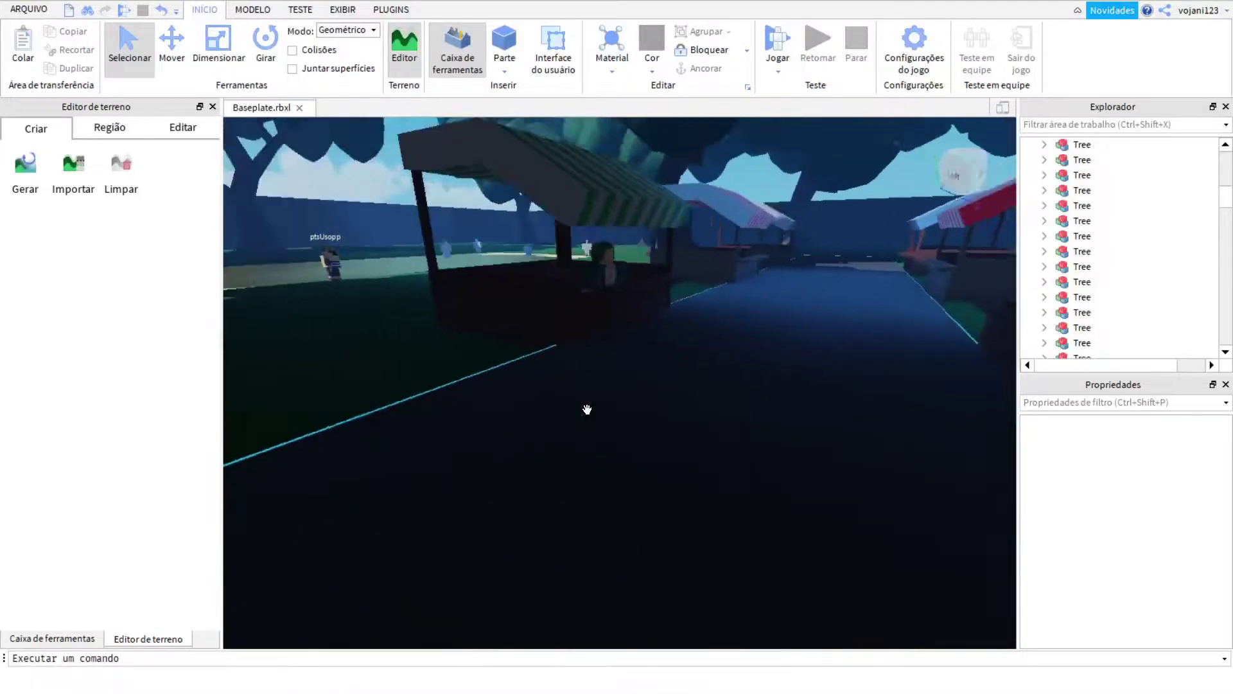
- Examine the market stalls along the grey road, including the blue-and-white striped one, from several sides
right_click_drag(587, 409, 623, 394)
left_click(626, 398)
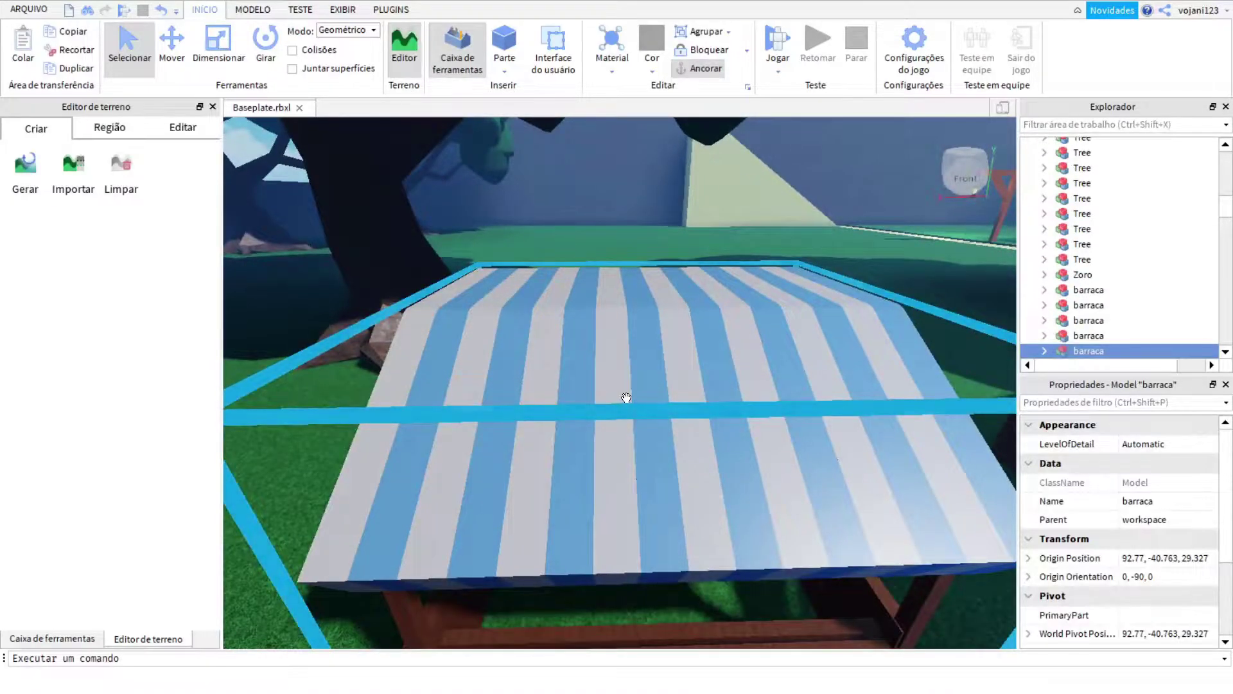
key("q")
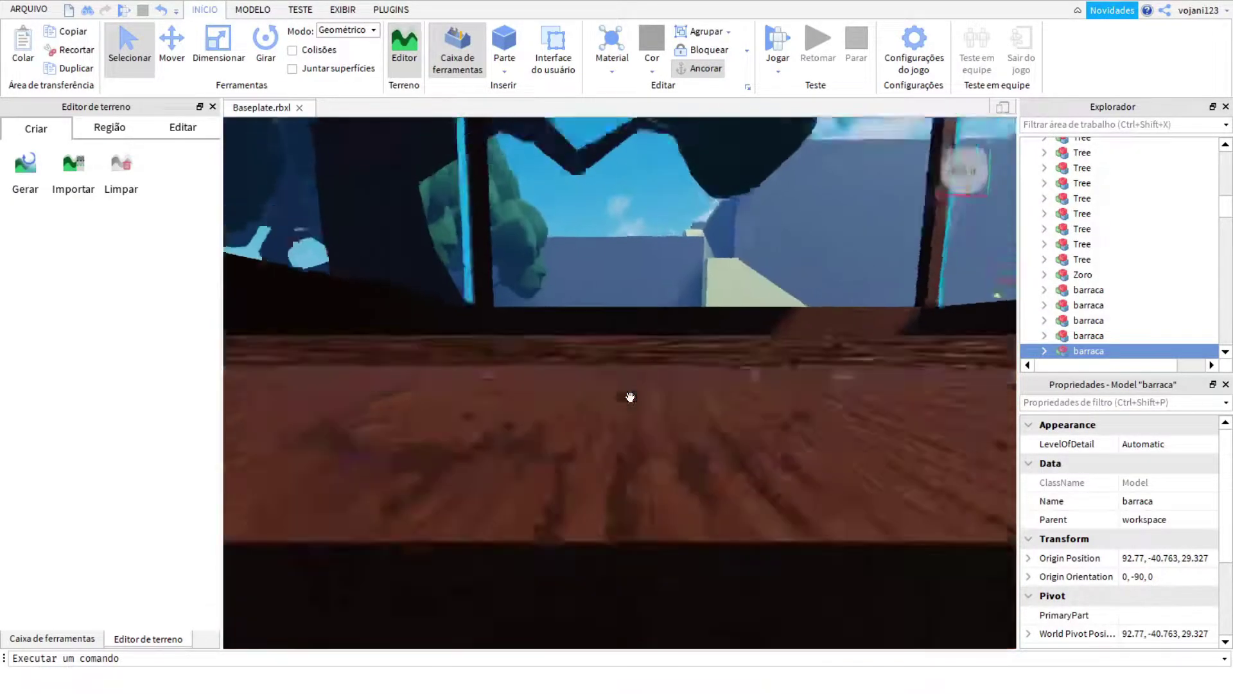
key("e")
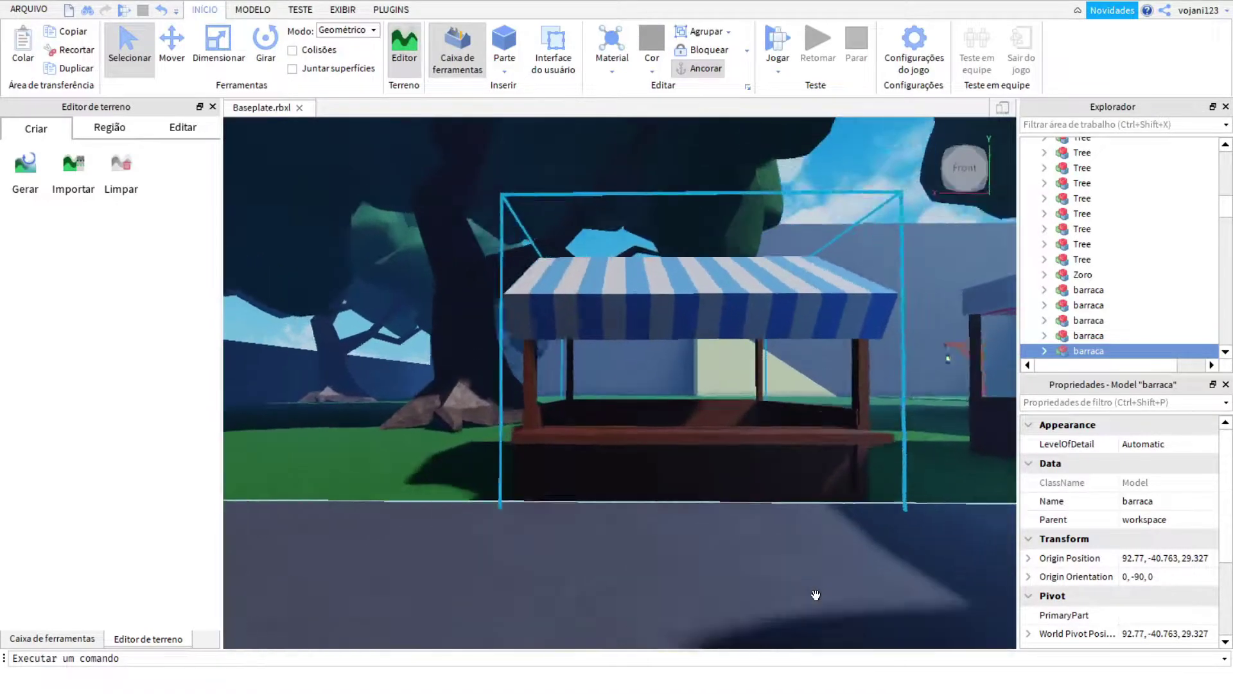
right_click_drag(814, 591, 816, 596)
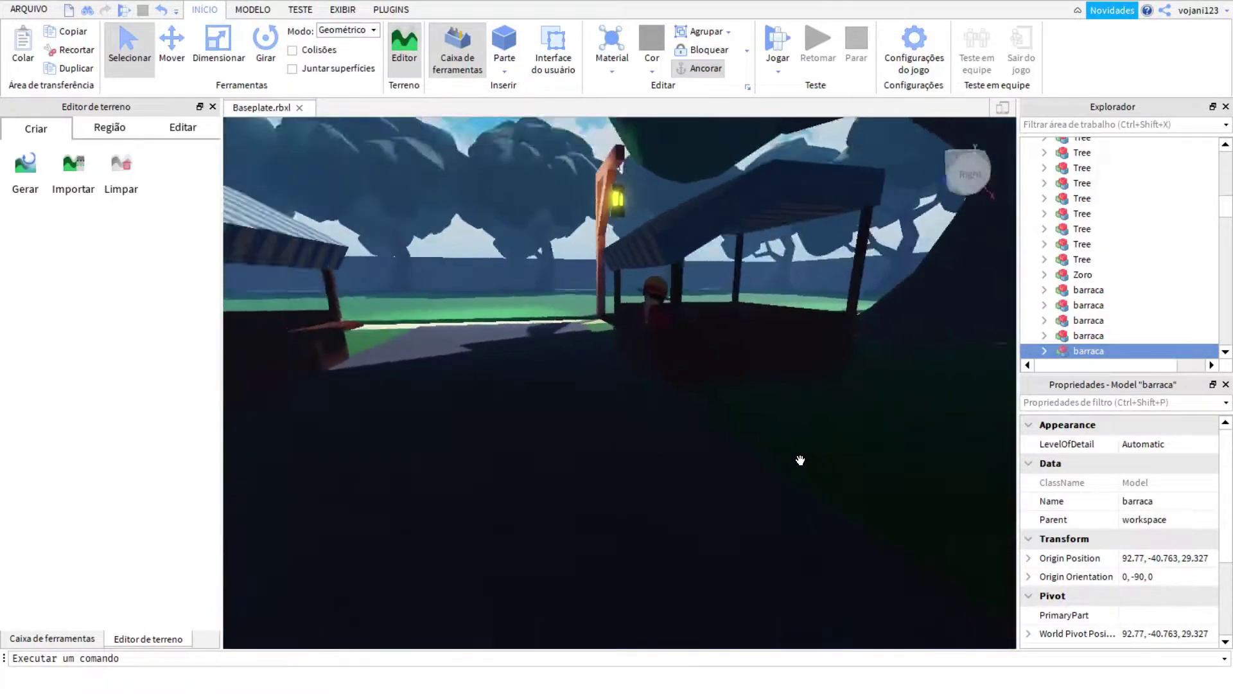
right_click_drag(800, 460, 800, 462)
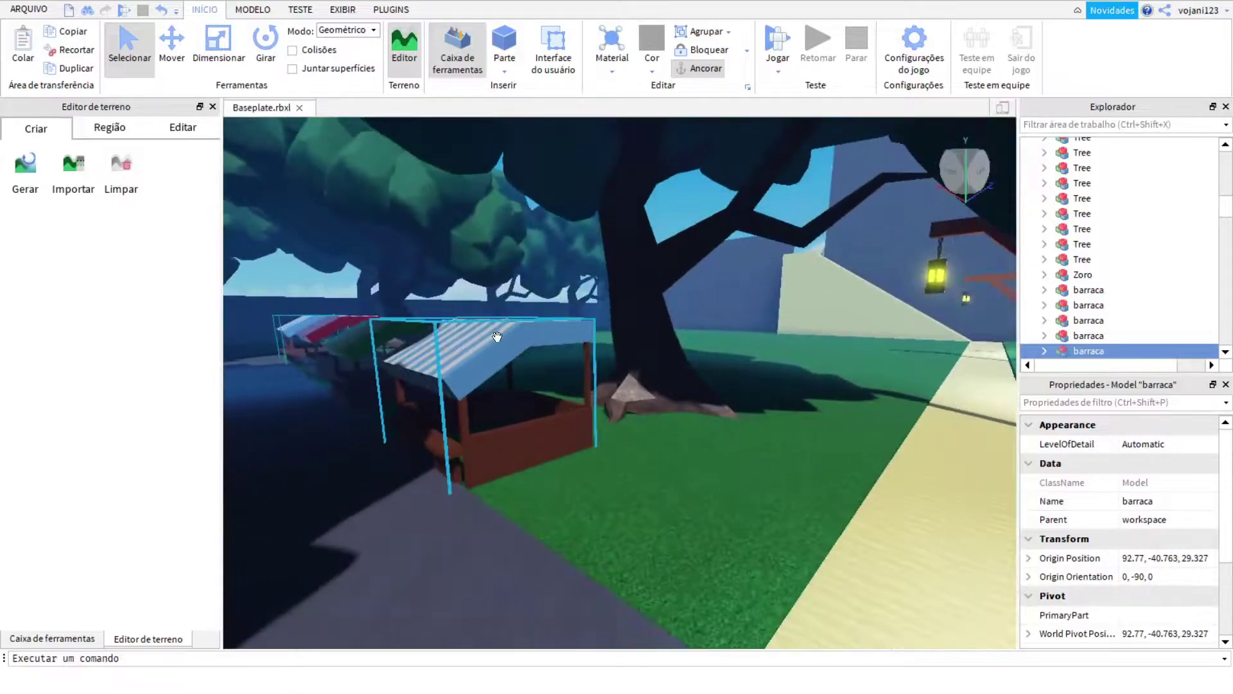
right_click_drag(692, 436, 692, 435)
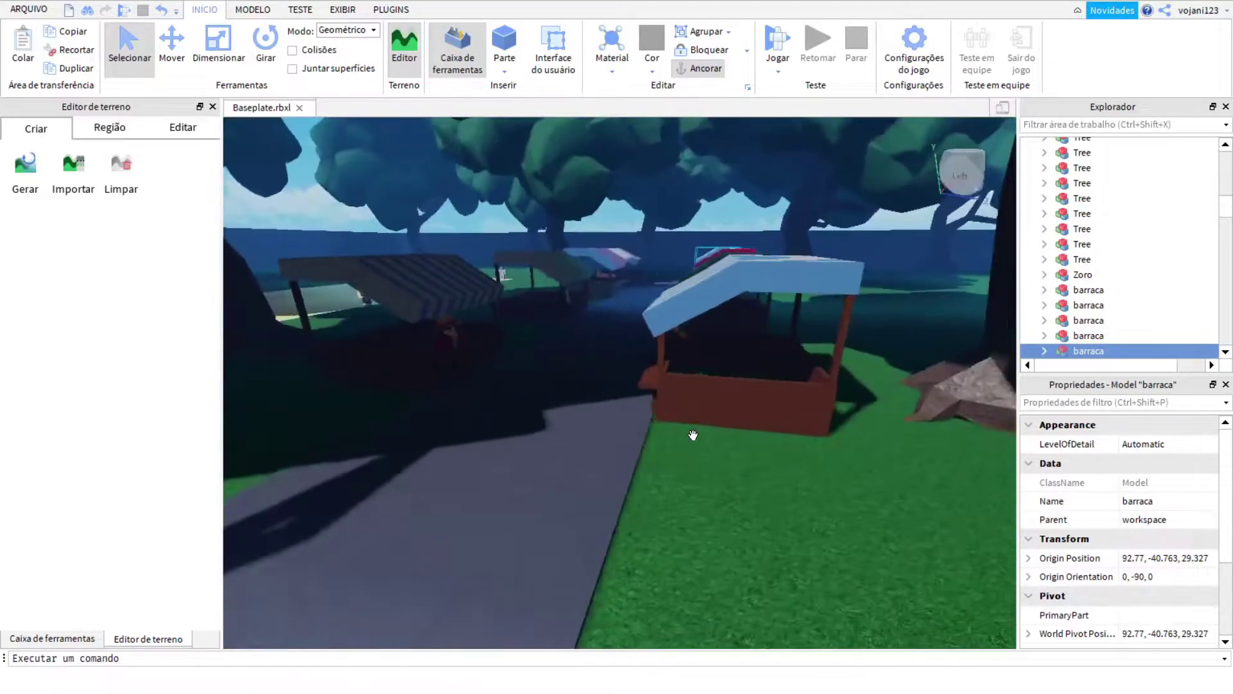
scroll(693, 435, "up", 5)
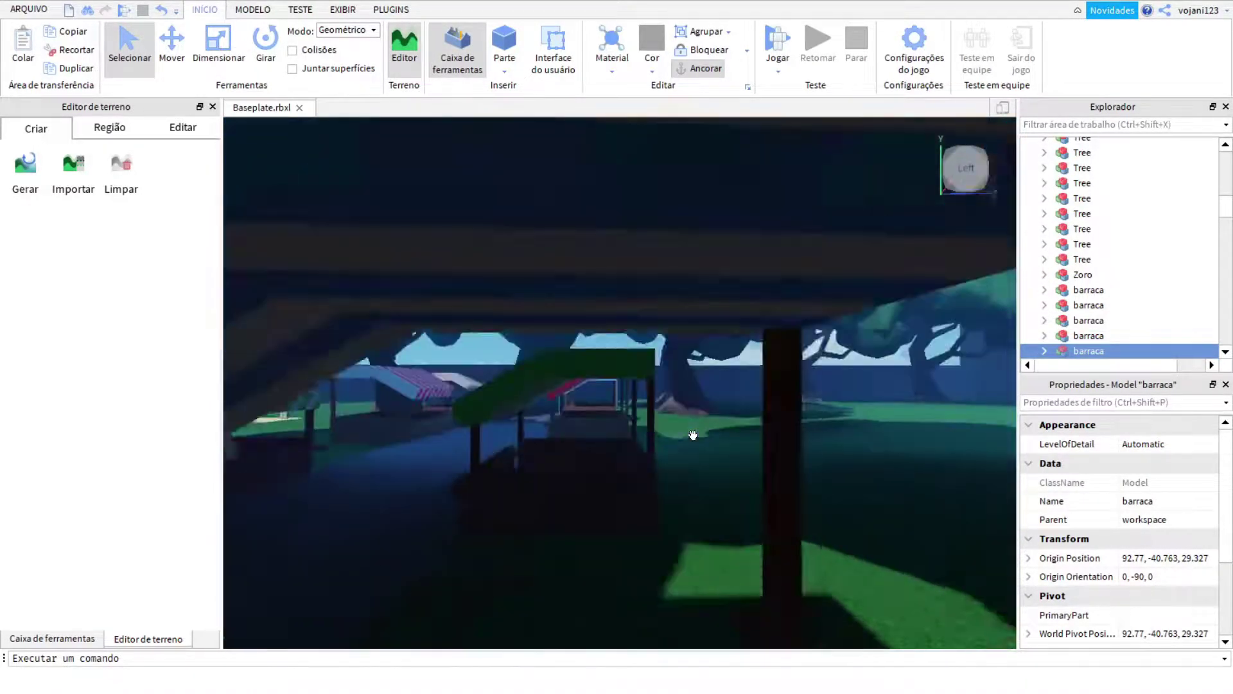
scroll(693, 435, "down", 5)
right_click_drag(693, 435, 689, 436)
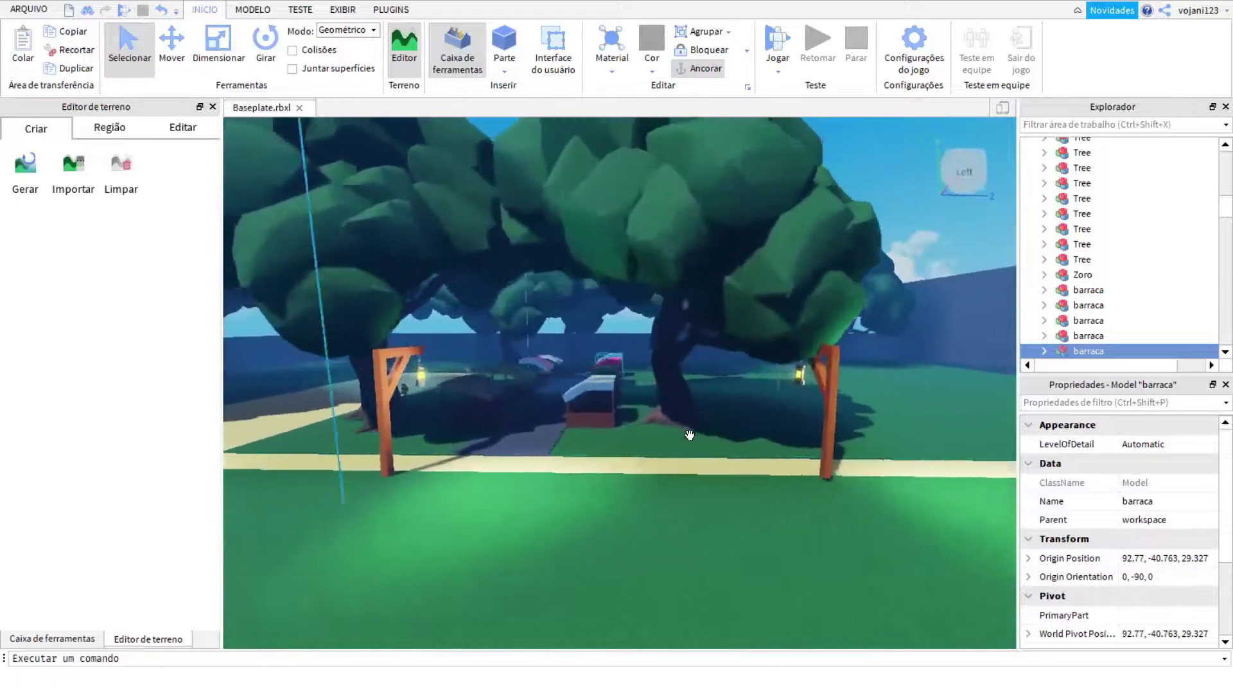
scroll(754, 400, "up", 10)
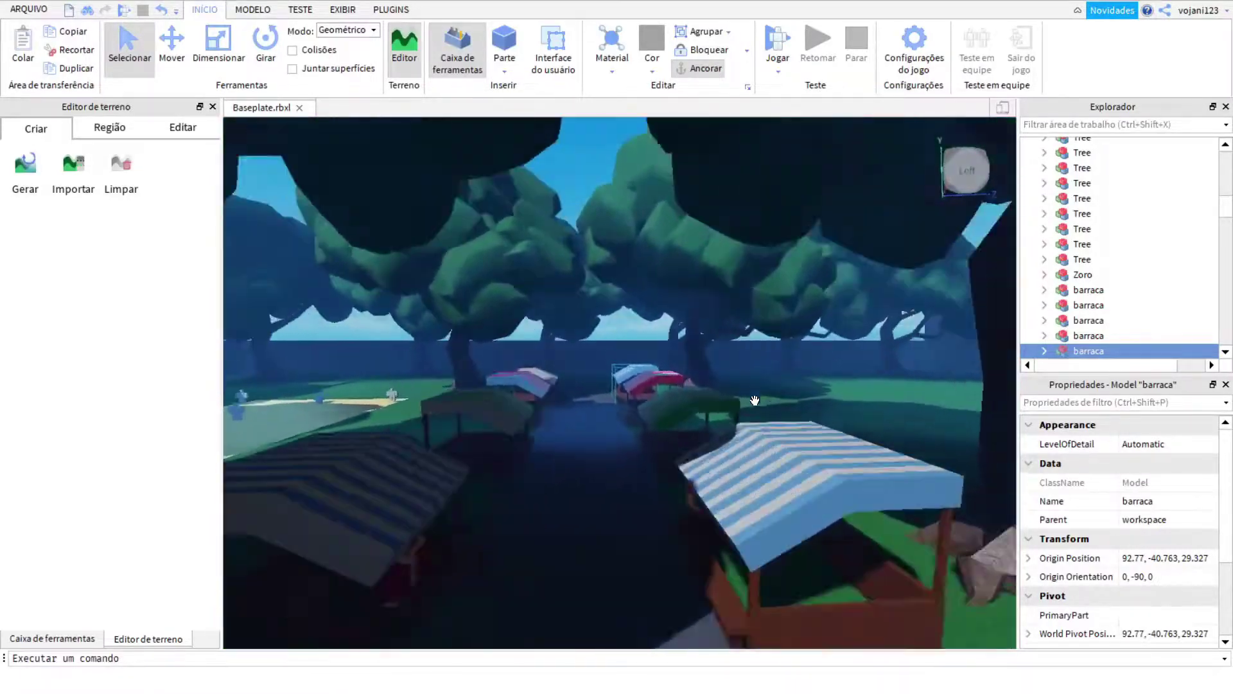
- Move the tree near the stalls across the lantern-lined sand path and lower it to a Y position of 11.076
right_click_drag(754, 400, 723, 416)
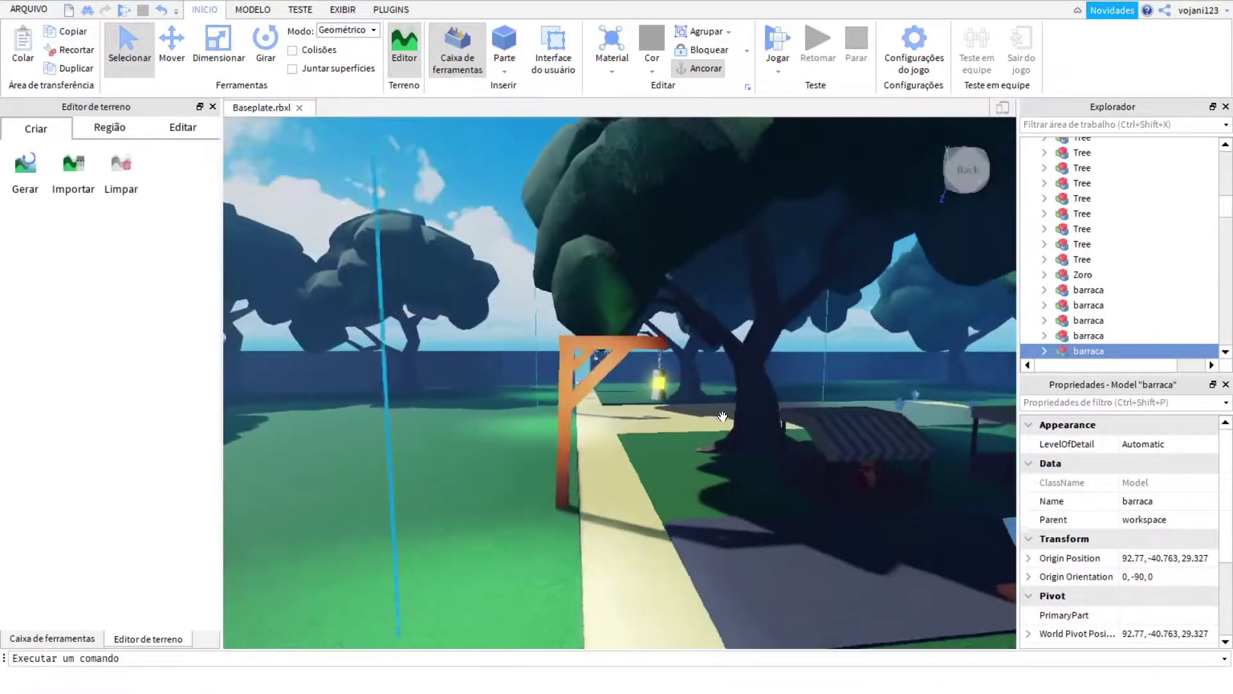
left_click_drag(757, 427, 546, 473)
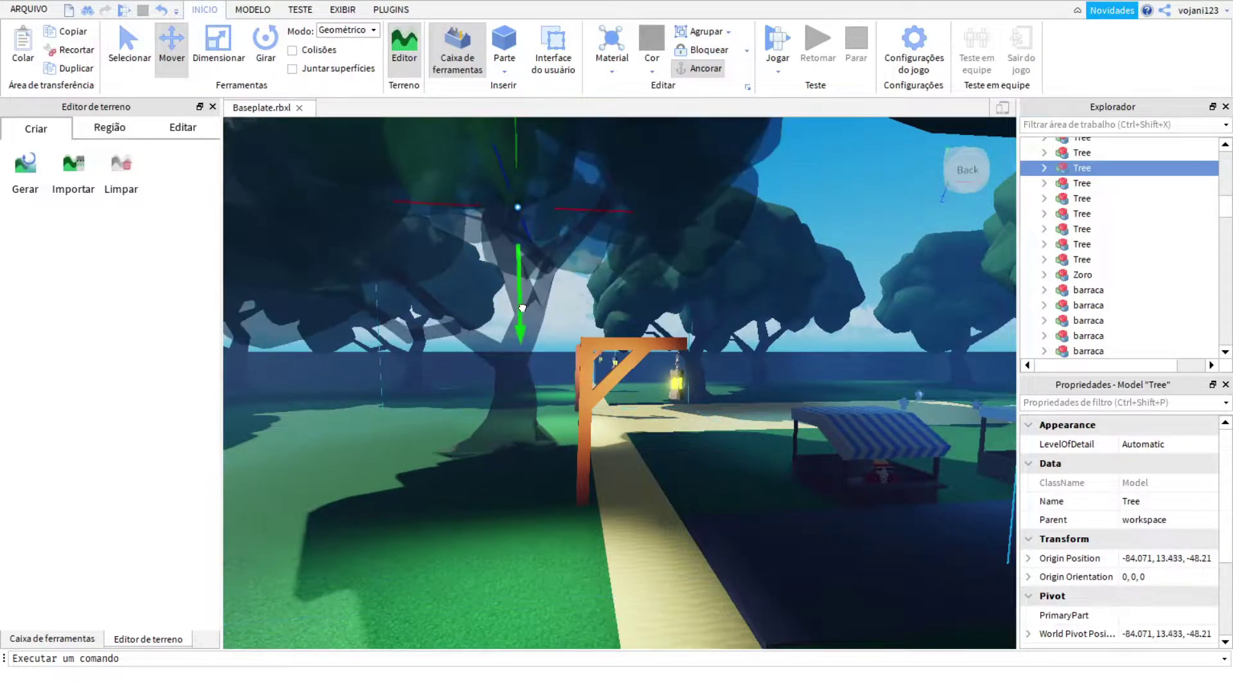
right_click_drag(524, 316, 546, 463)
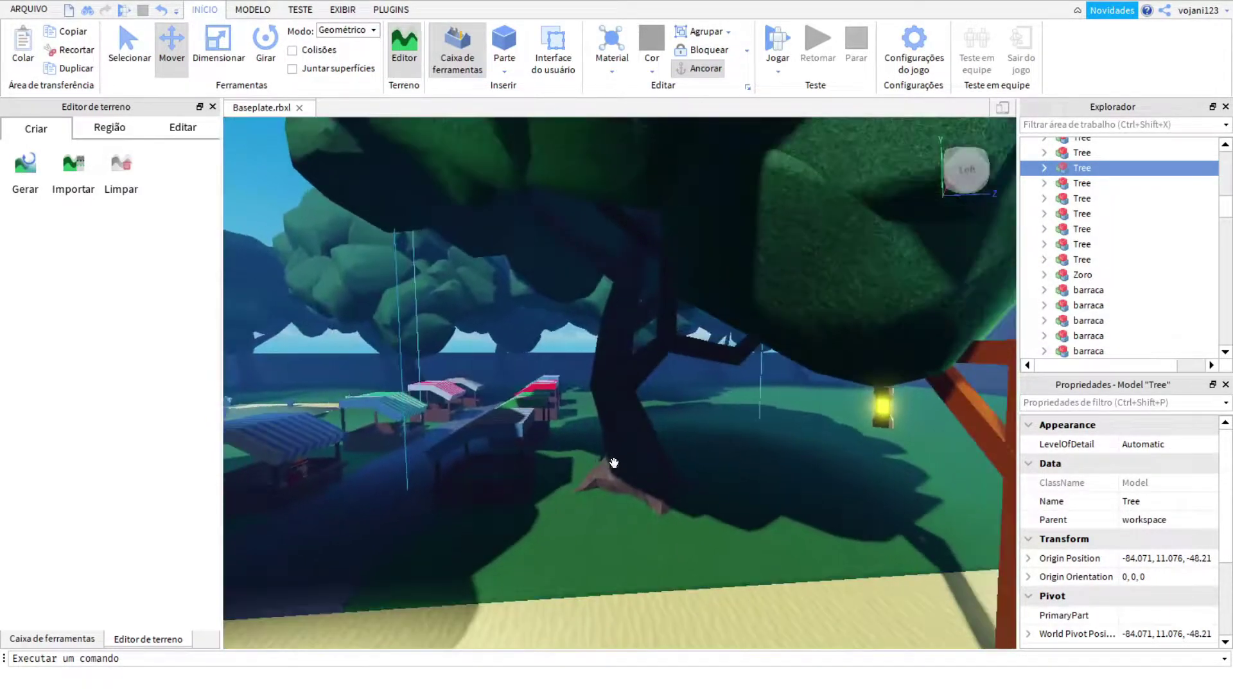
- Move the tree at the other side of the stalls across the sand path to an X position of -83.905
left_click(614, 463)
scroll(621, 462, "down", 3)
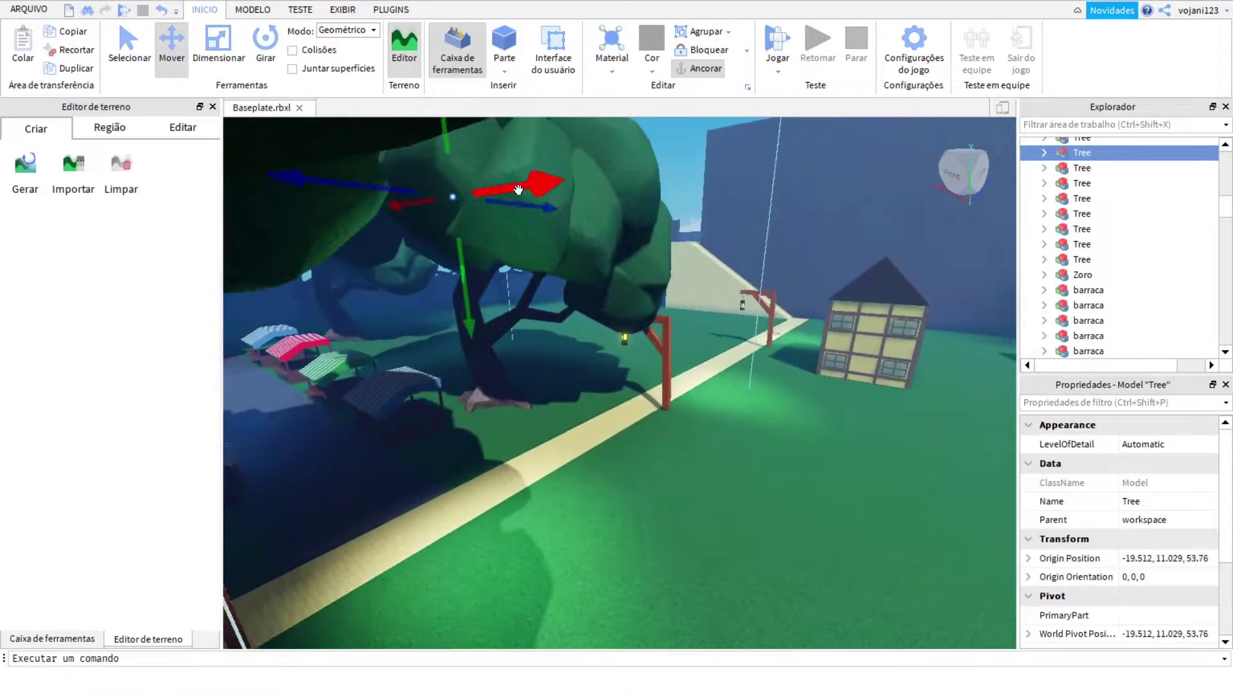
left_click_drag(519, 188, 688, 224)
right_click_drag(645, 376, 644, 402)
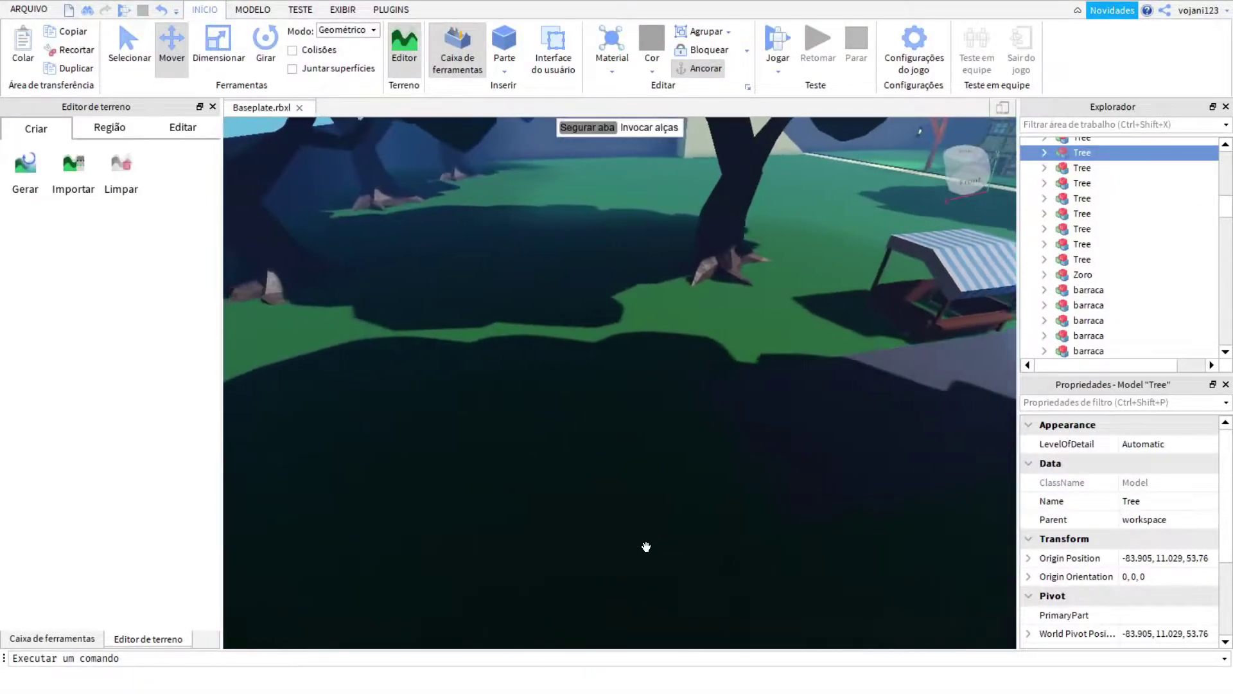
- Examine the raised sand platform, its stone walls and the sand ramp leading up to it from several sides
right_click_drag(646, 546, 687, 402)
right_click_drag(664, 278, 652, 261)
key("w")
key("w")
key("s")
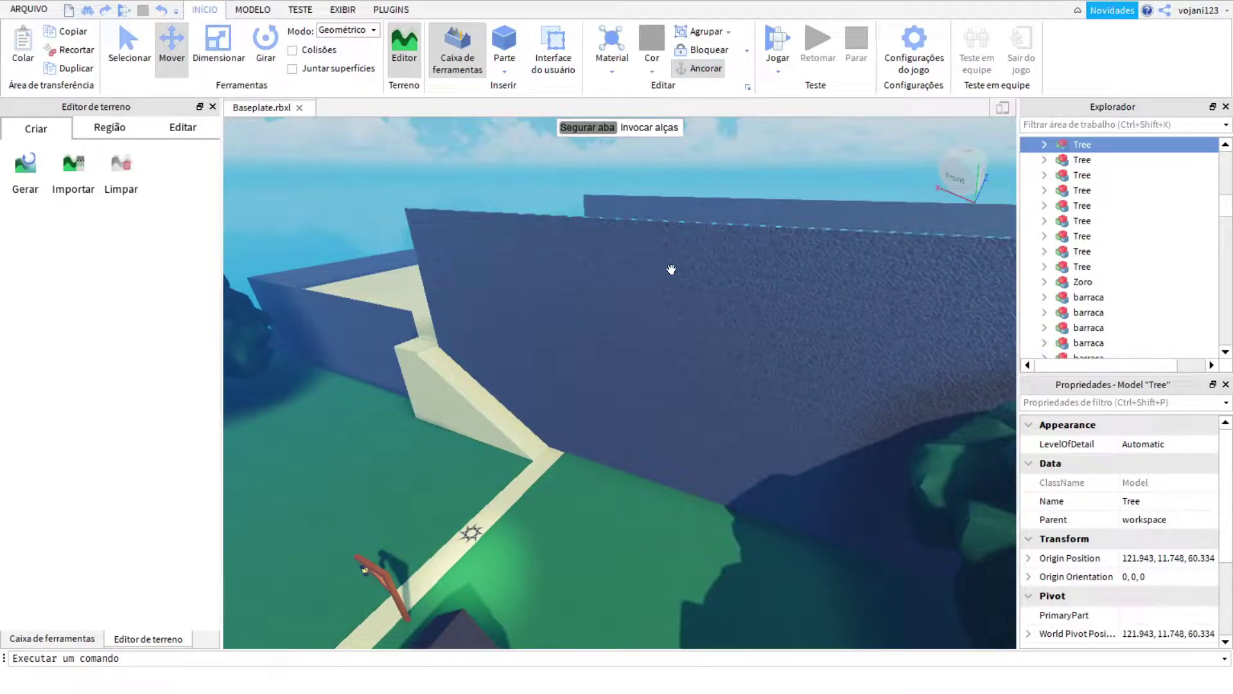
right_click_drag(580, 401, 686, 431)
key("s")
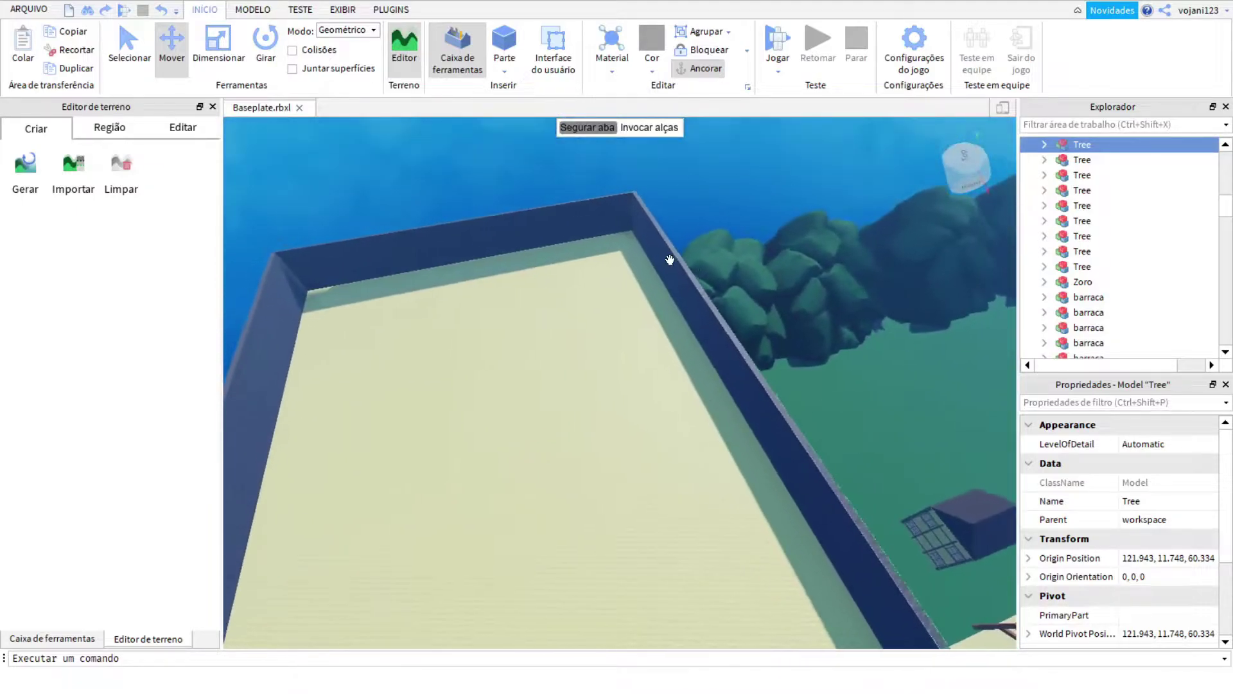
right_click_drag(817, 382, 835, 386)
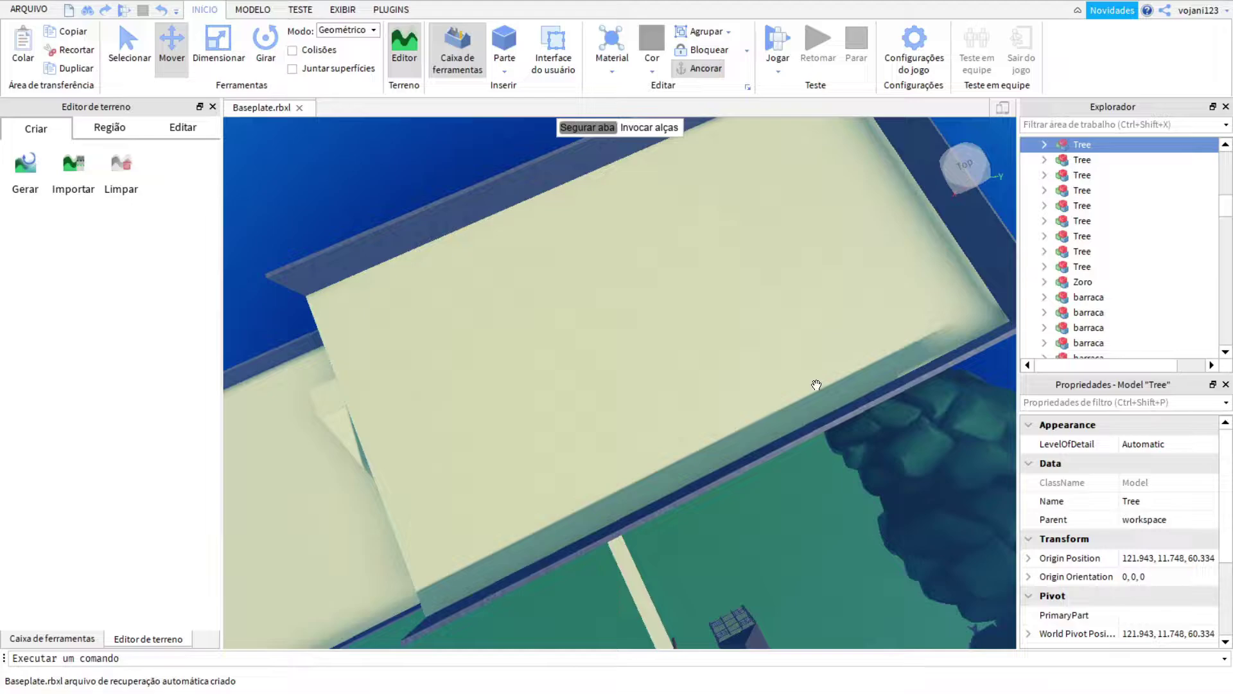
- Resize the sand block beneath the platform's edge, beside the ramp, to a height of 100.067
right_click_drag(816, 384, 817, 378)
left_click(787, 337)
right_click_drag(788, 337, 787, 337)
left_click(856, 405)
right_click_drag(856, 406, 856, 406)
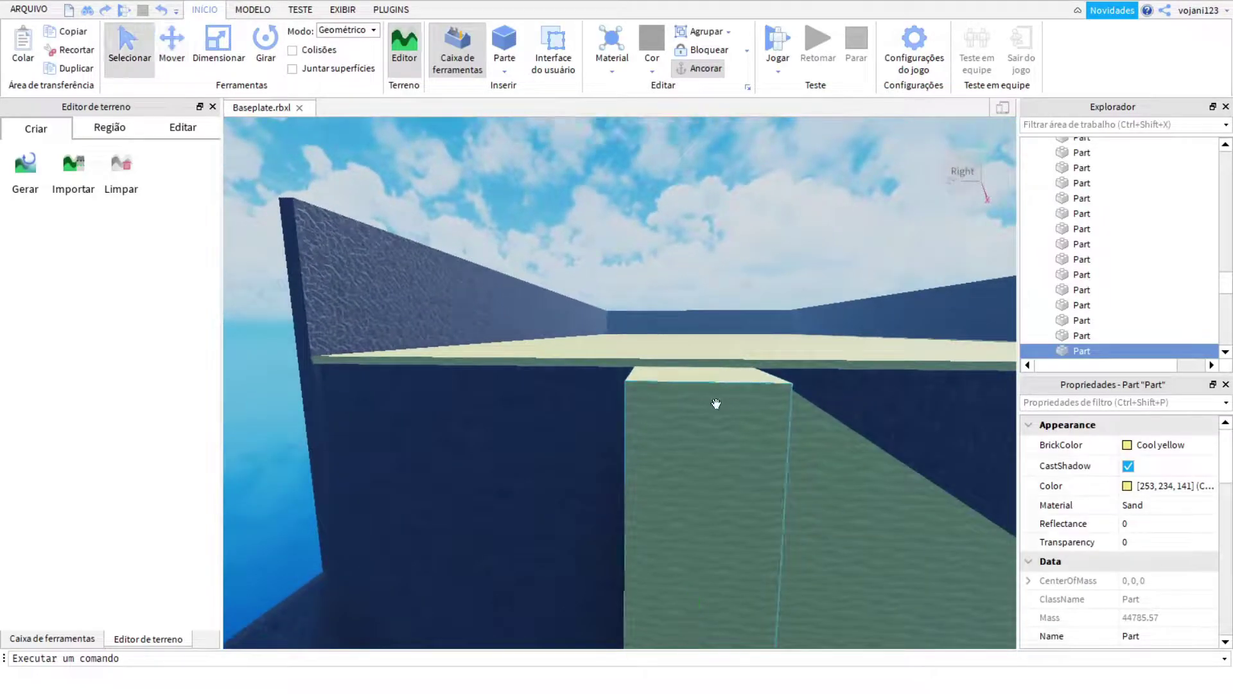
right_click_drag(716, 404, 633, 311)
key("ctrl+3")
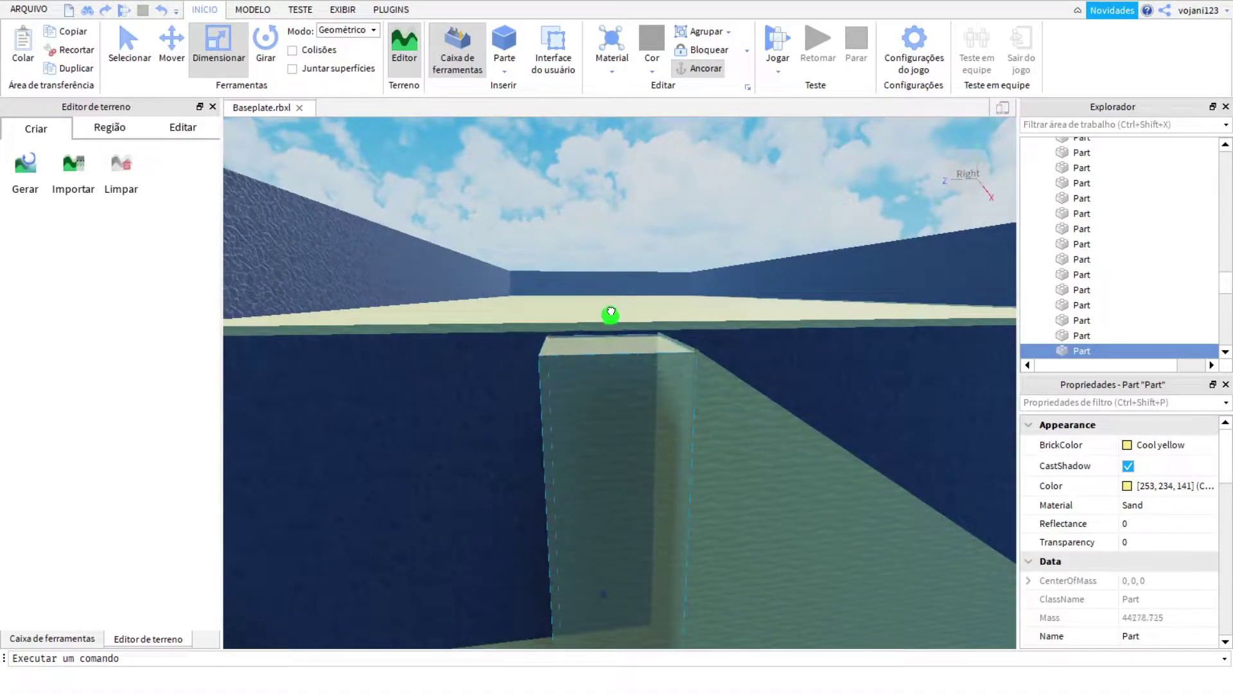
scroll(1154, 513, "down", 7)
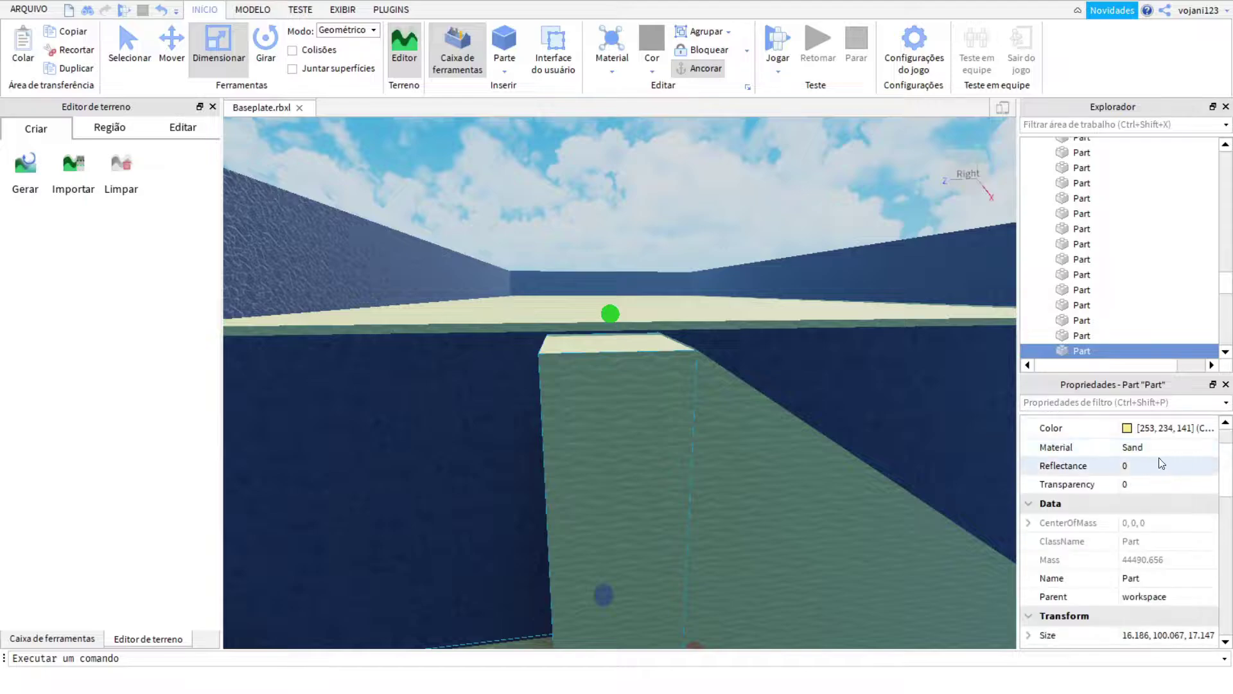
- Inspect the sand floor, the corner block and the wedge ramp for how they join at the stone wall opening
right_click_drag(812, 482, 718, 457)
left_click(668, 526)
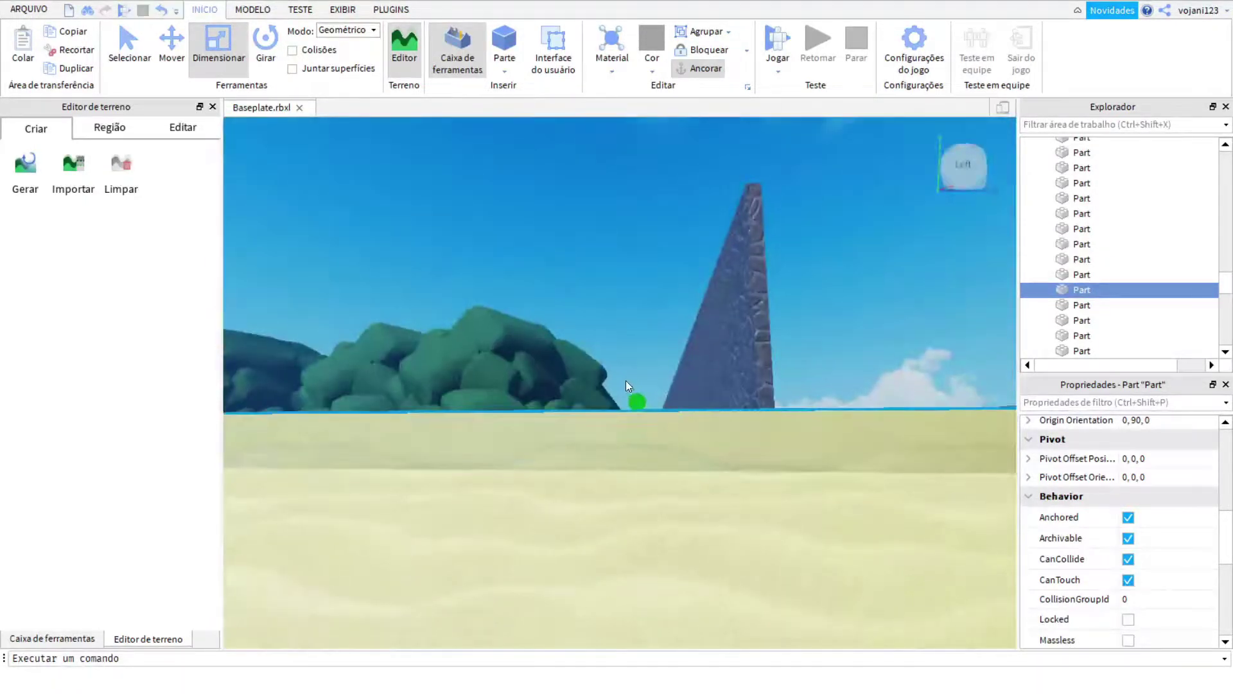
right_click_drag(626, 381, 1003, 346)
left_click(812, 490)
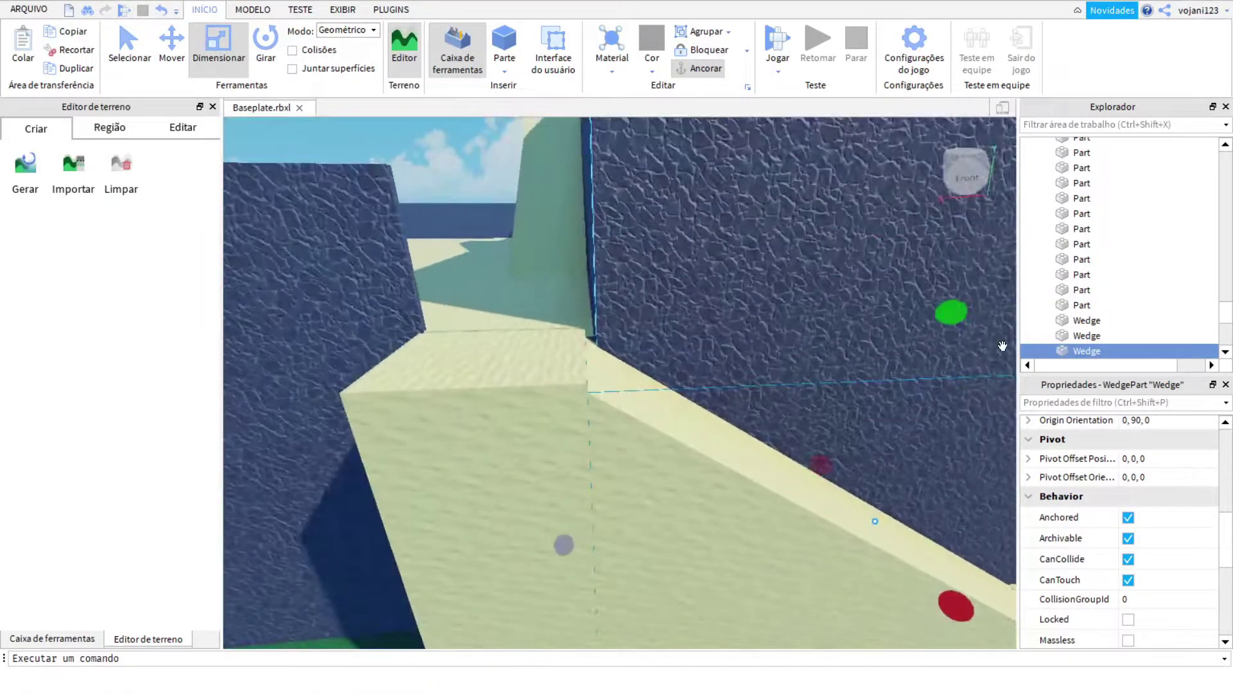
right_click_drag(704, 333, 563, 399)
left_click(503, 404)
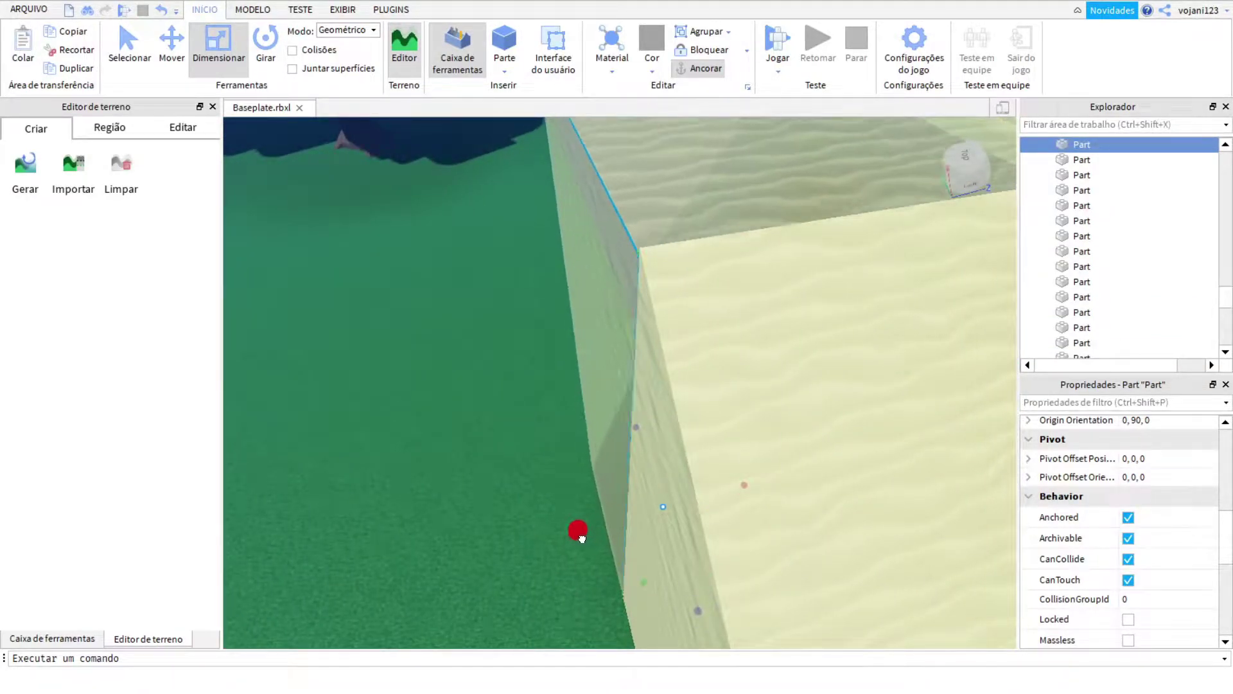
right_click_drag(581, 537, 537, 309)
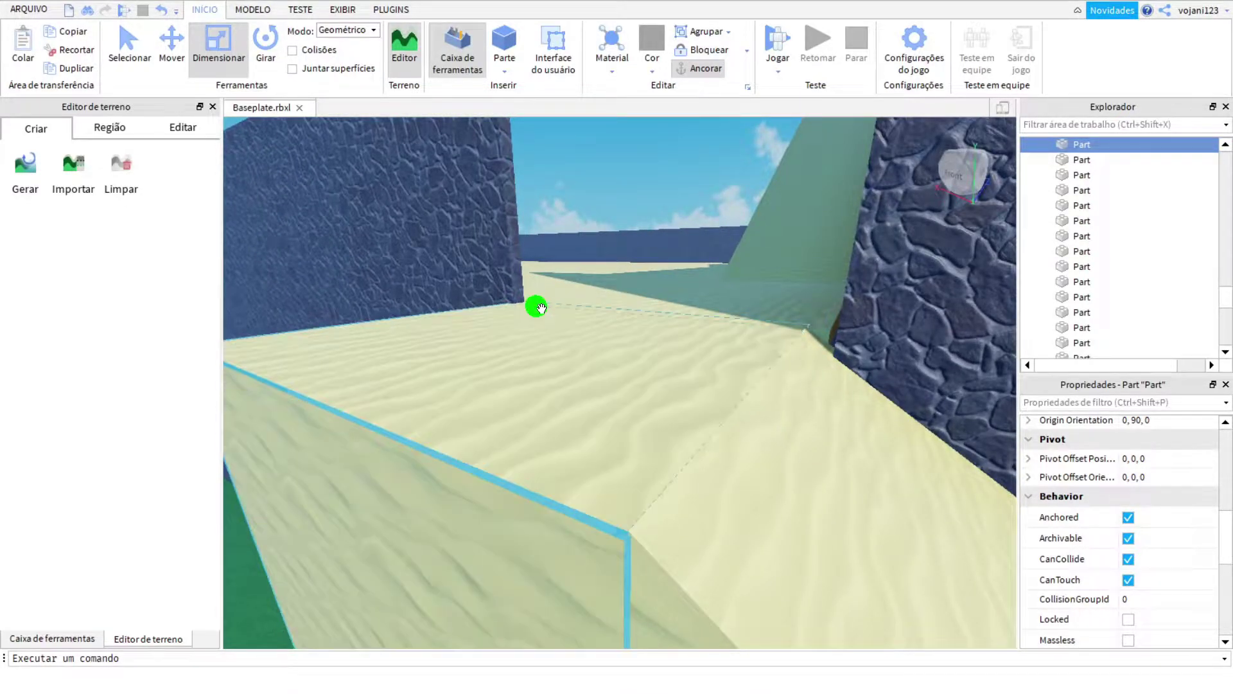
left_click(835, 460)
key("f")
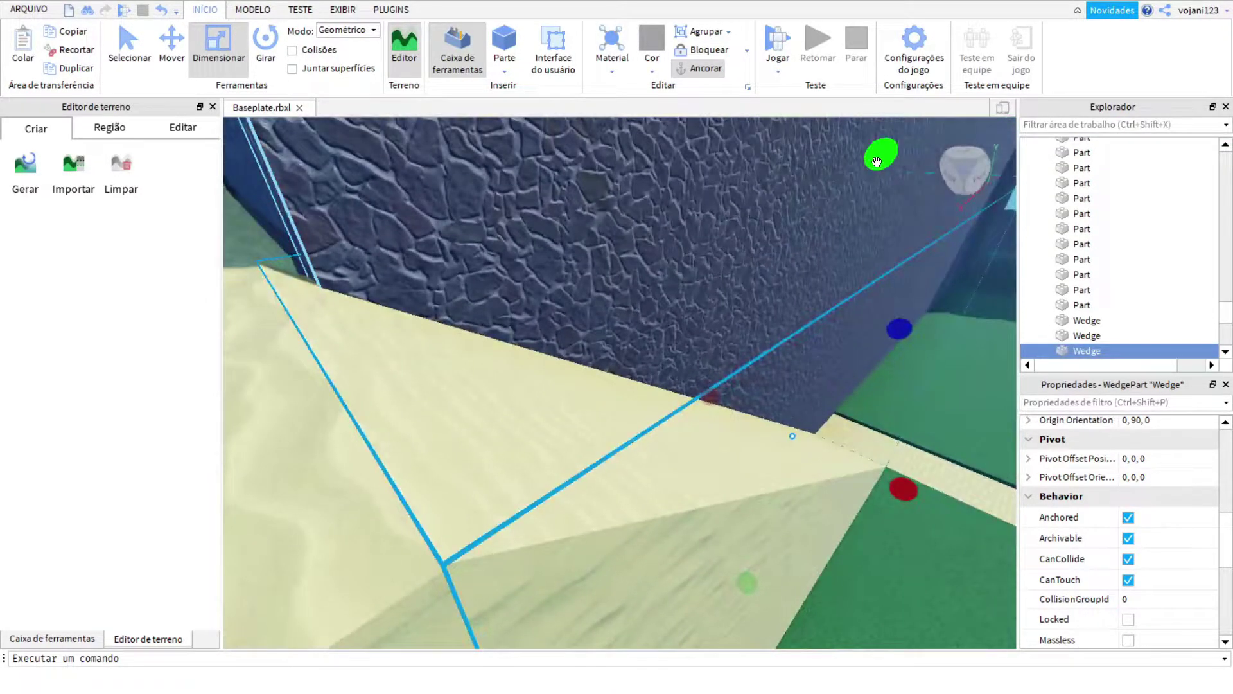
right_click_drag(876, 161, 584, 407)
- Stretch the sand floor's edge slightly toward the adjoining stone wall at the top of the ramp
left_click(618, 386)
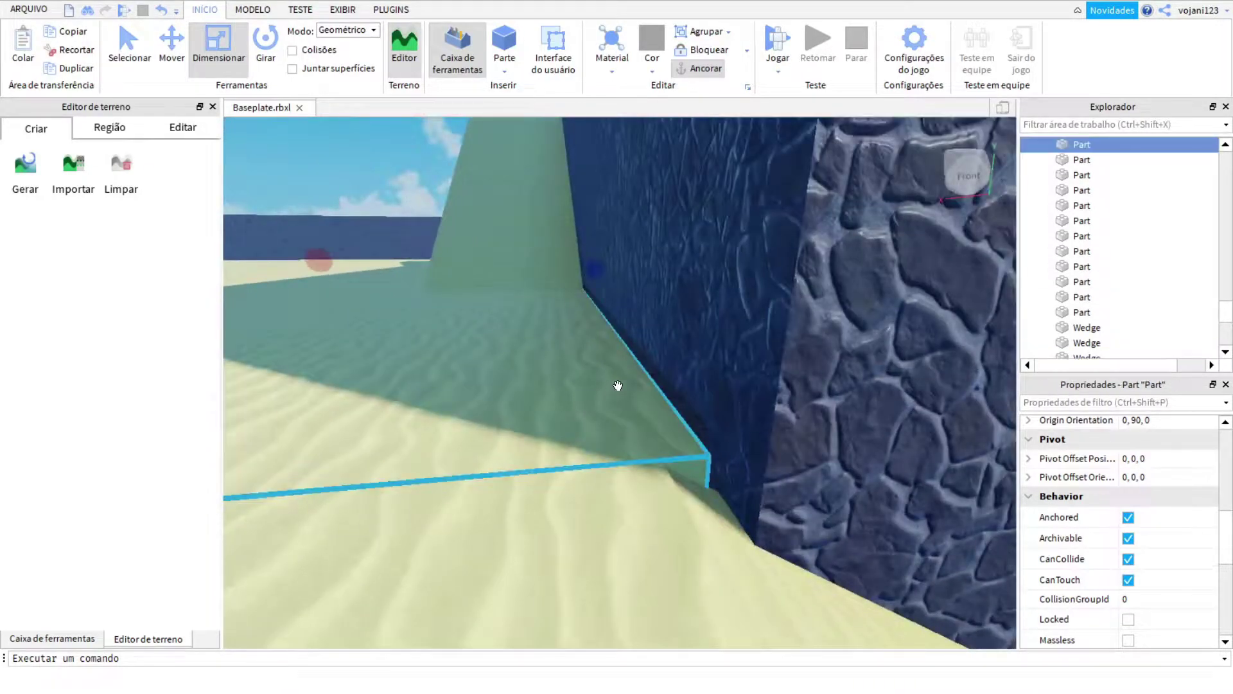
left_click_drag(592, 261, 601, 269)
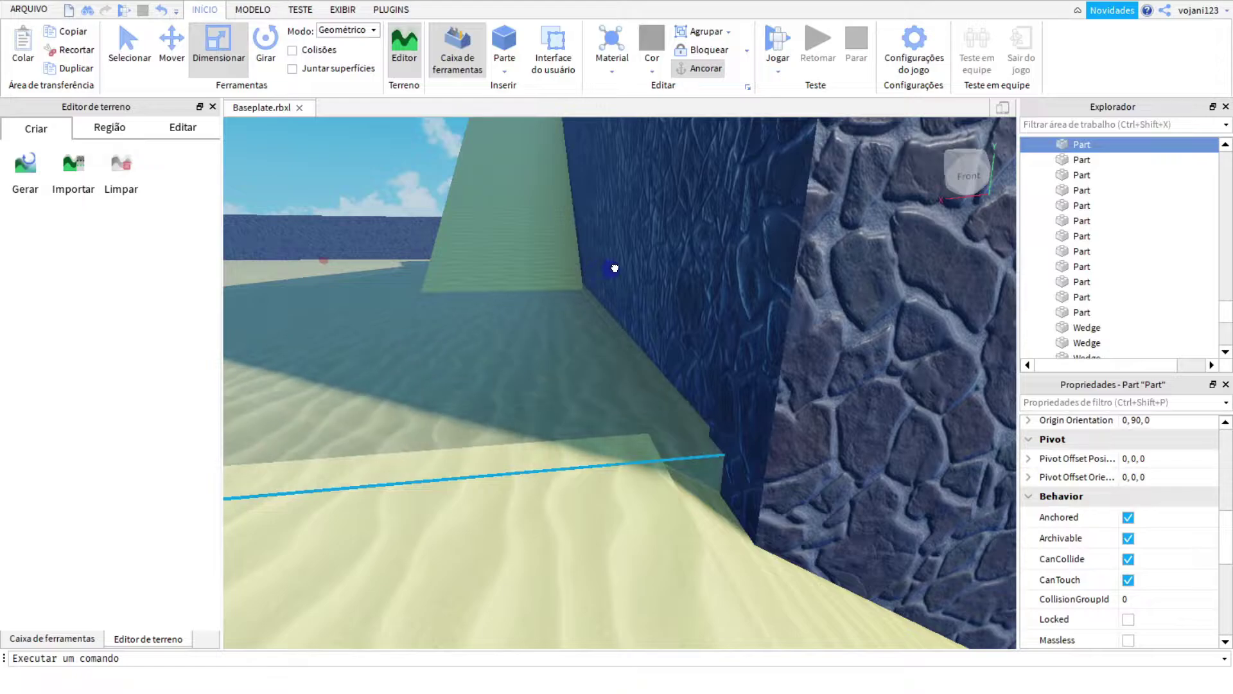
right_click_drag(614, 268, 894, 397)
left_click(578, 386)
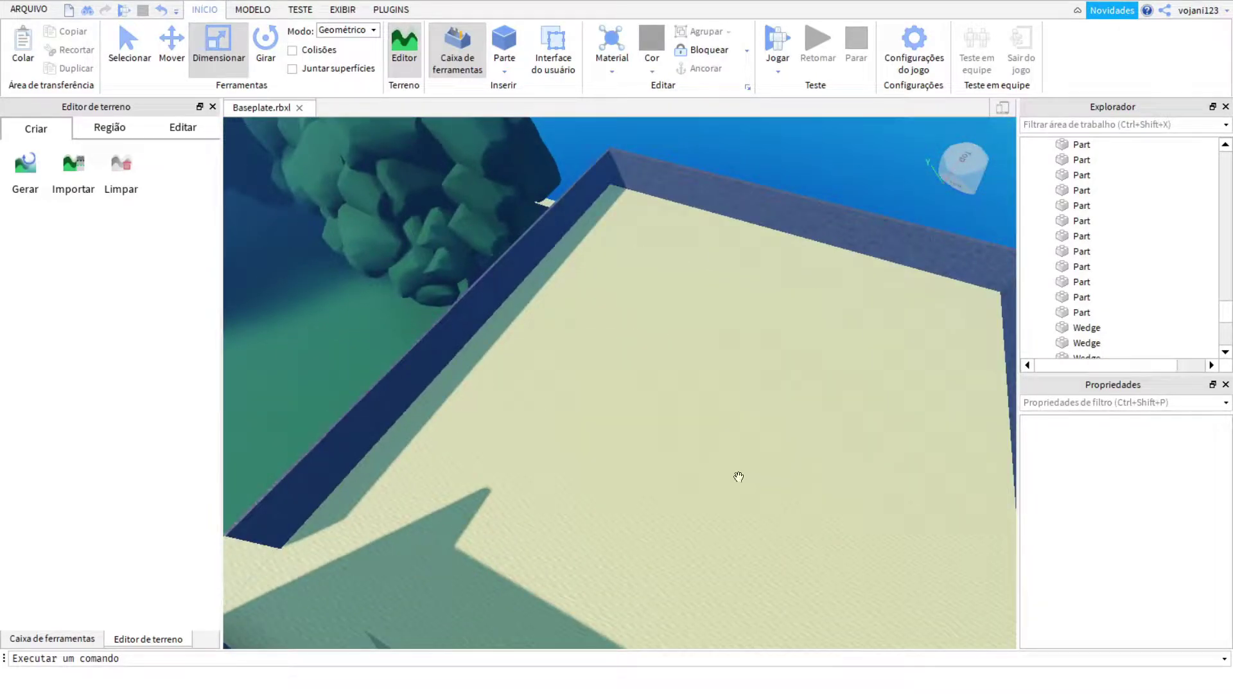
- Duplicate the casa house and place the copy on the grass between it and the stone wall, at X -113.904, Y -25.535
right_click_drag(738, 476, 692, 477)
left_click(690, 477)
key("ctrl+d")
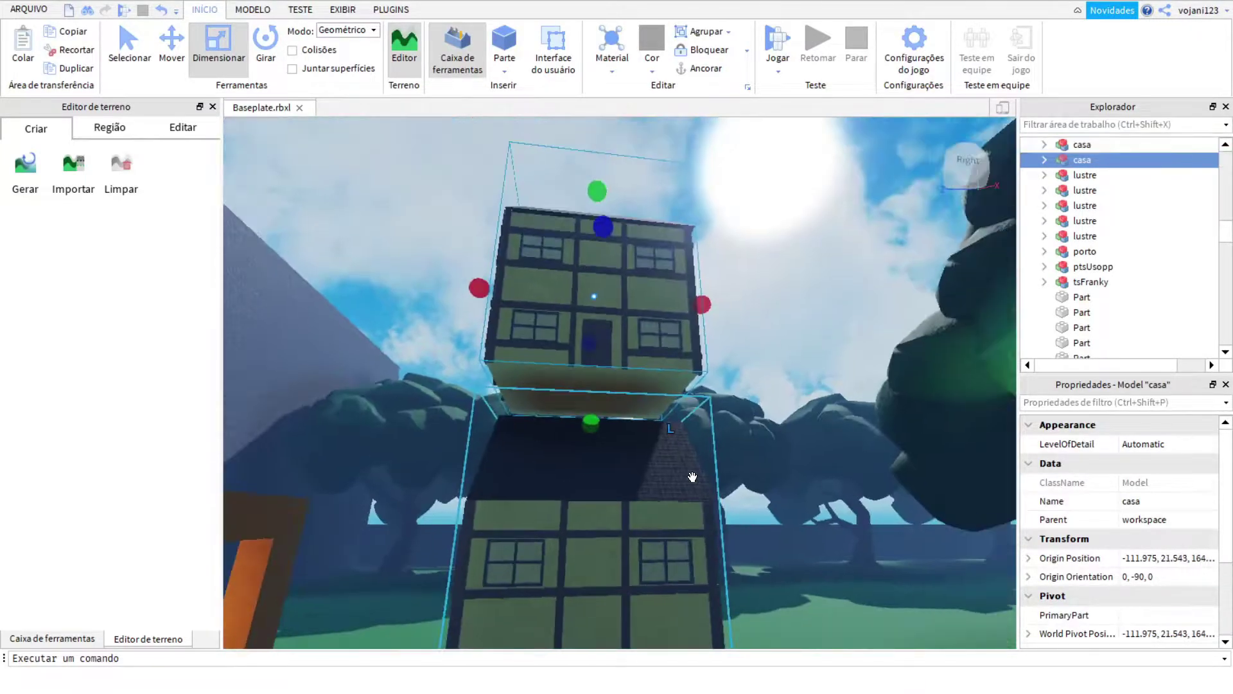
left_click_drag(590, 339, 586, 350)
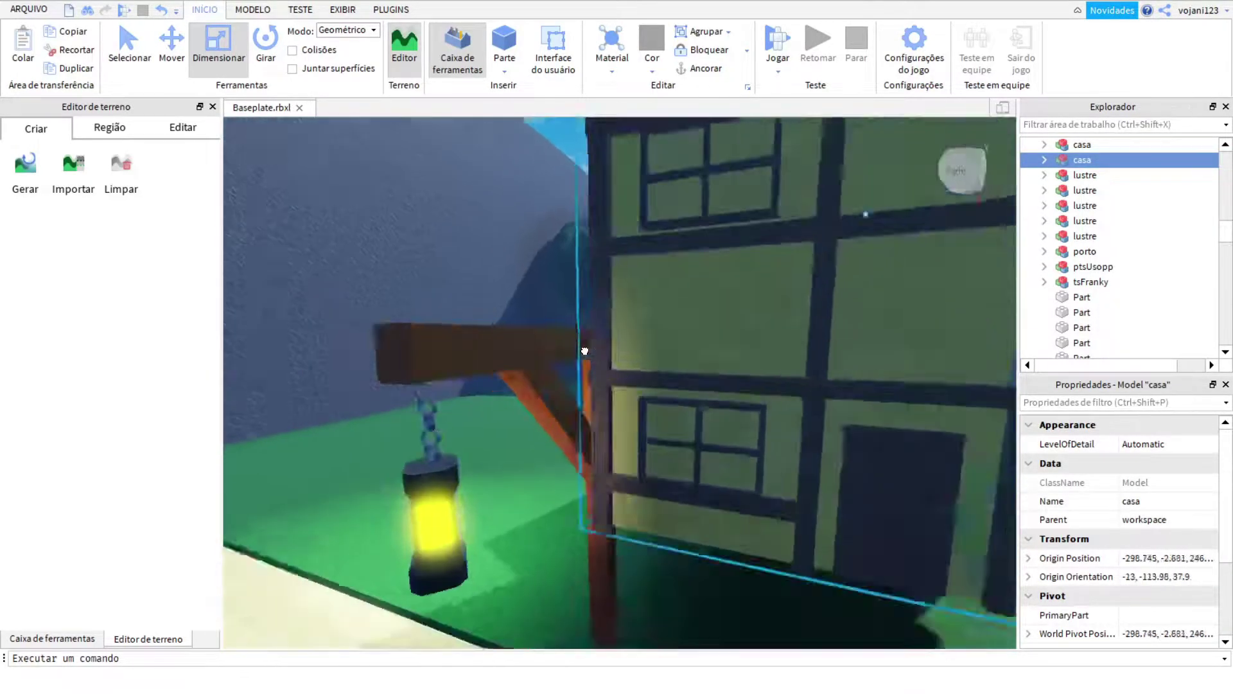
right_click_drag(586, 349, 705, 387)
key("f")
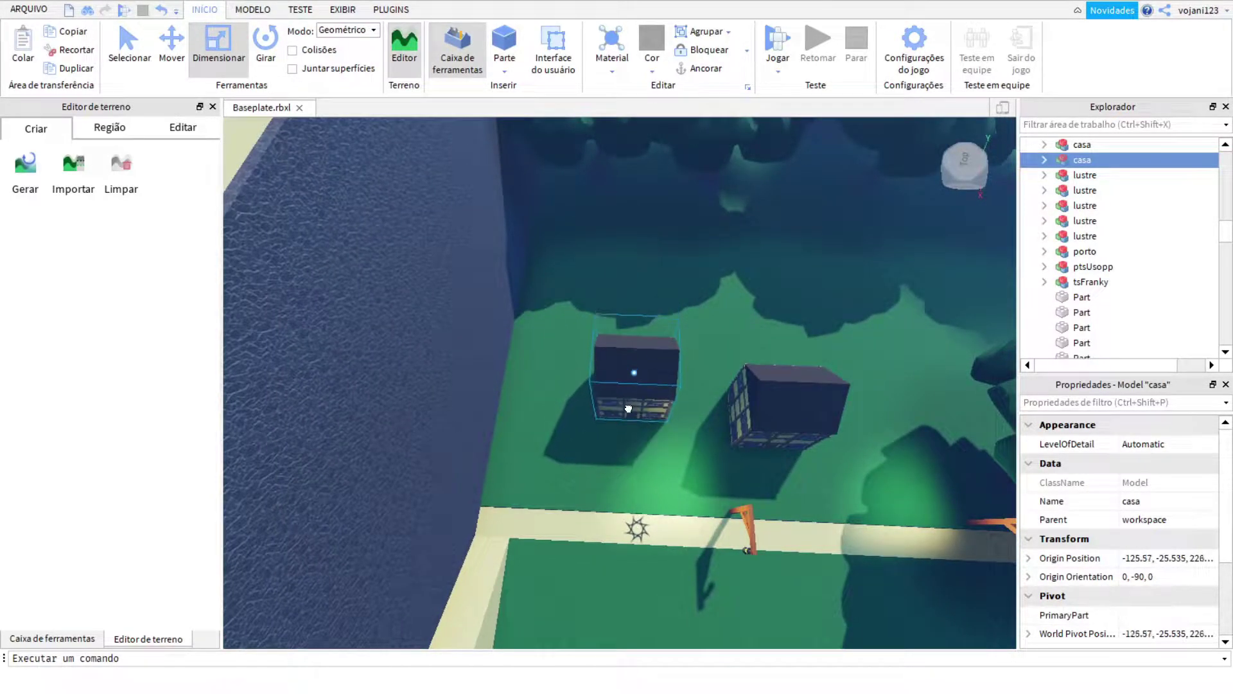
right_click_drag(640, 417, 643, 411)
- Select the concrete wall part in the Uk village house group of the copied casa model
left_click(1044, 160)
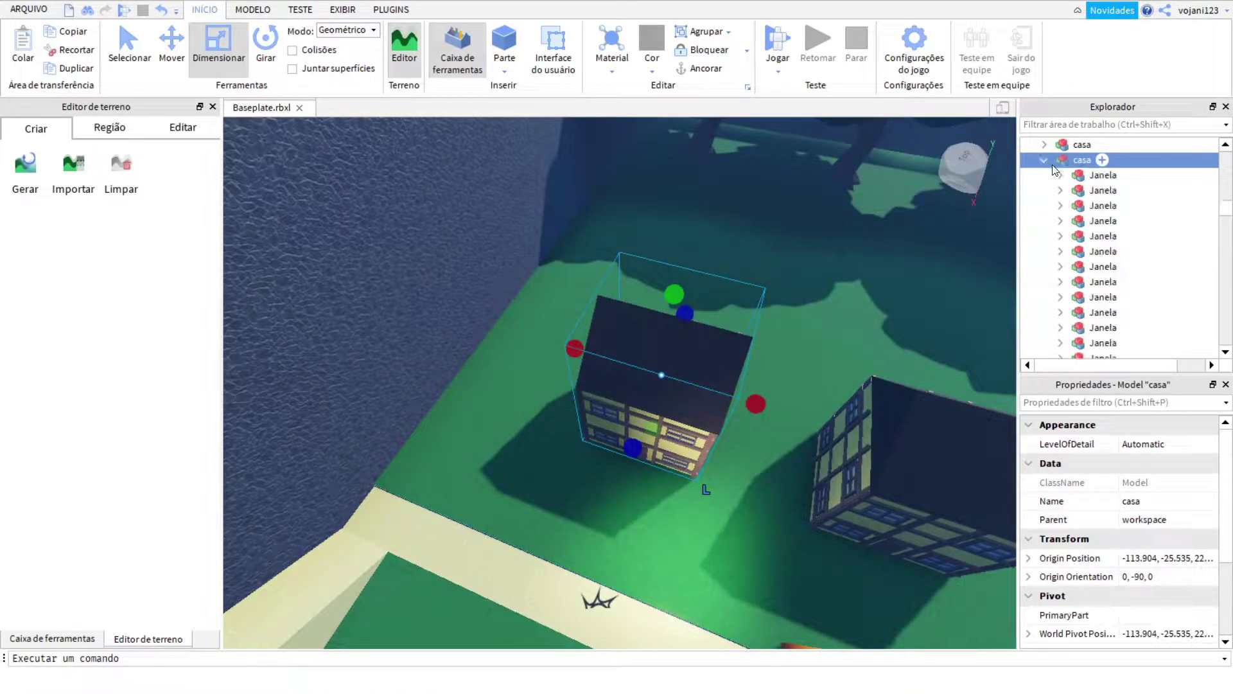
scroll(1070, 206, "down", 4)
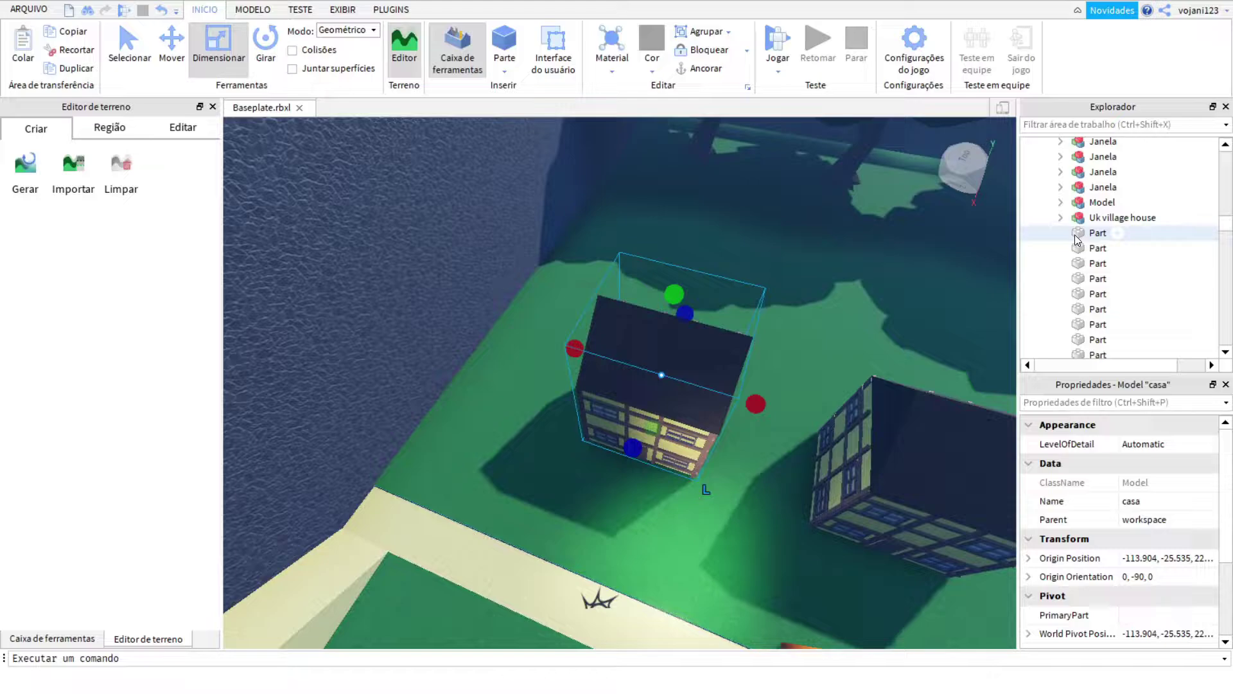
scroll(1081, 244, "down", 3)
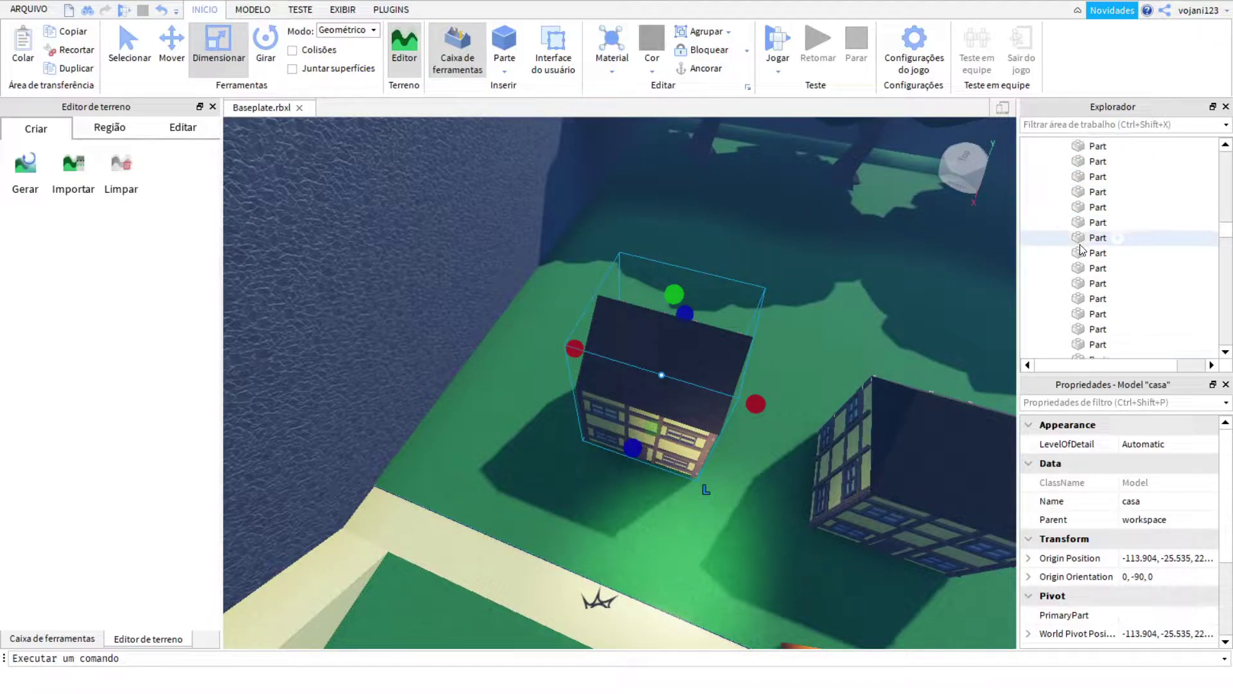
scroll(1081, 251, "down", 2)
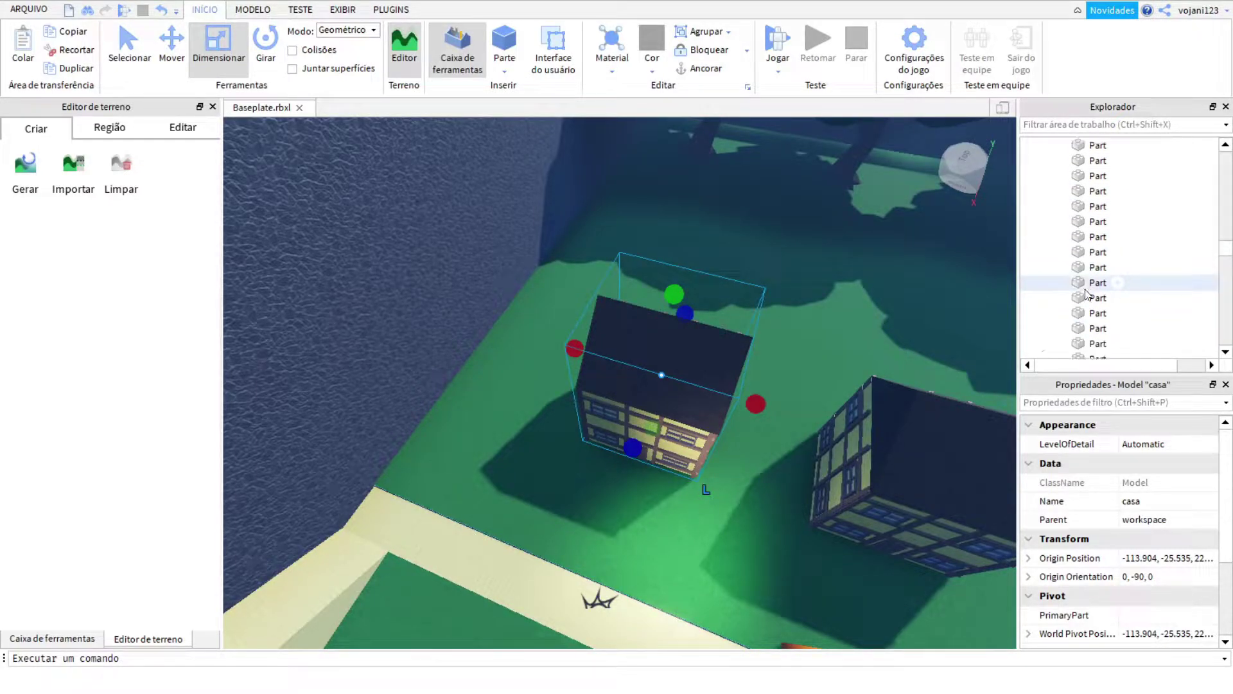
left_click(1086, 287)
right_click_drag(793, 341, 725, 343)
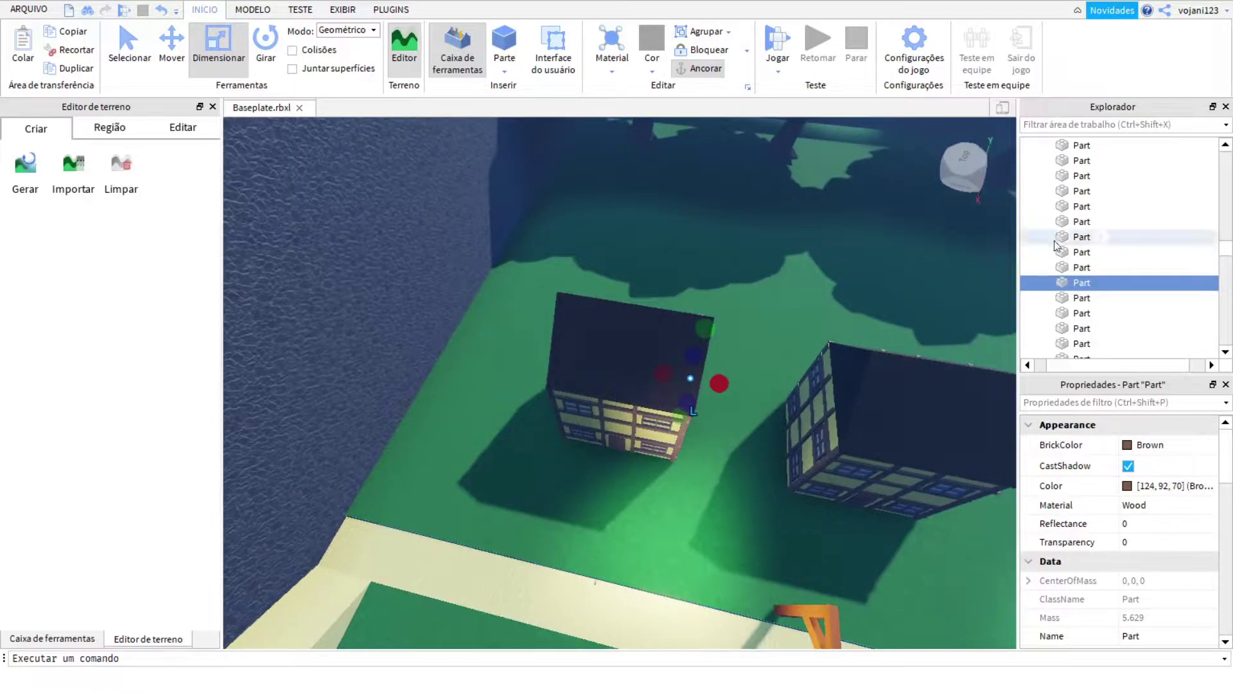
scroll(1057, 244, "up", 2)
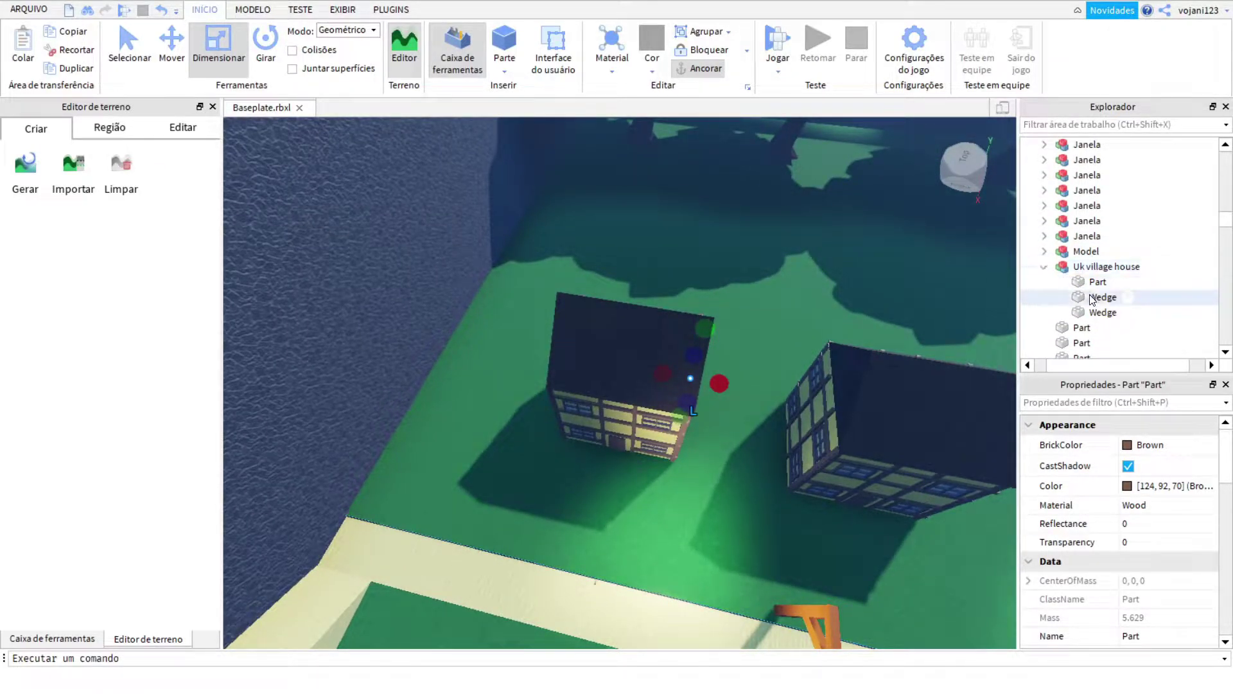
left_click(1105, 266)
left_click(1095, 281)
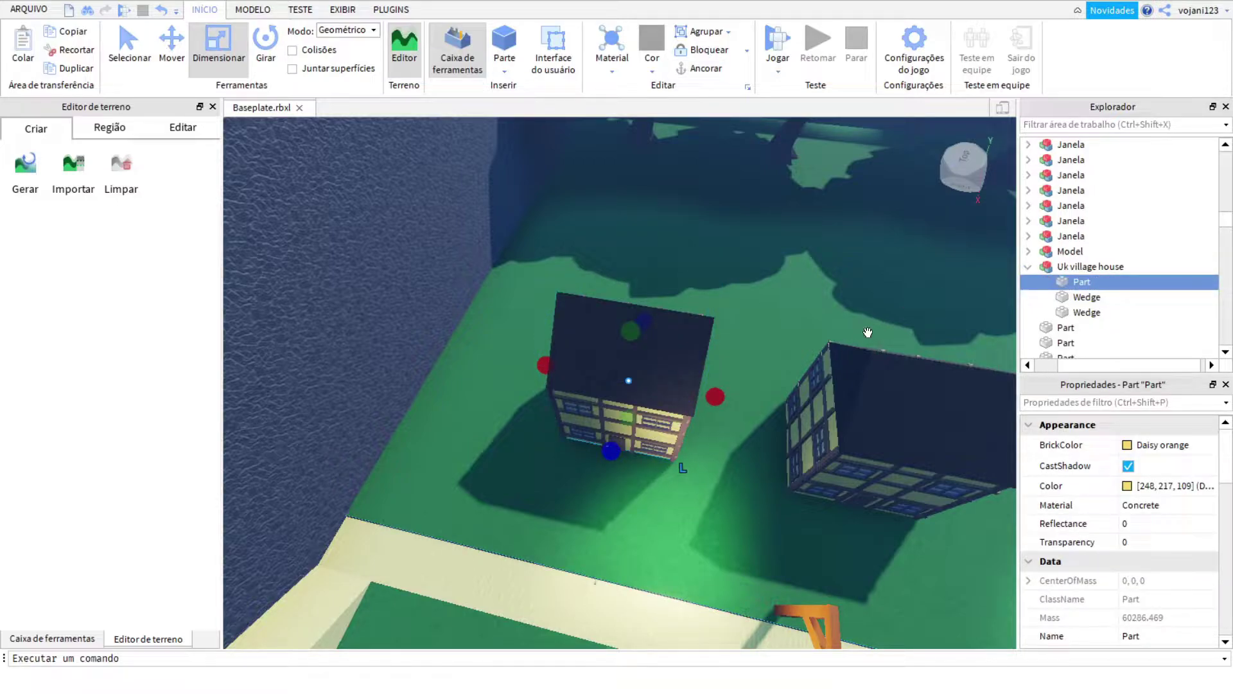
- Set the BrickColor of the copied house's wall part to Really red and view the house up close
left_click(1128, 450)
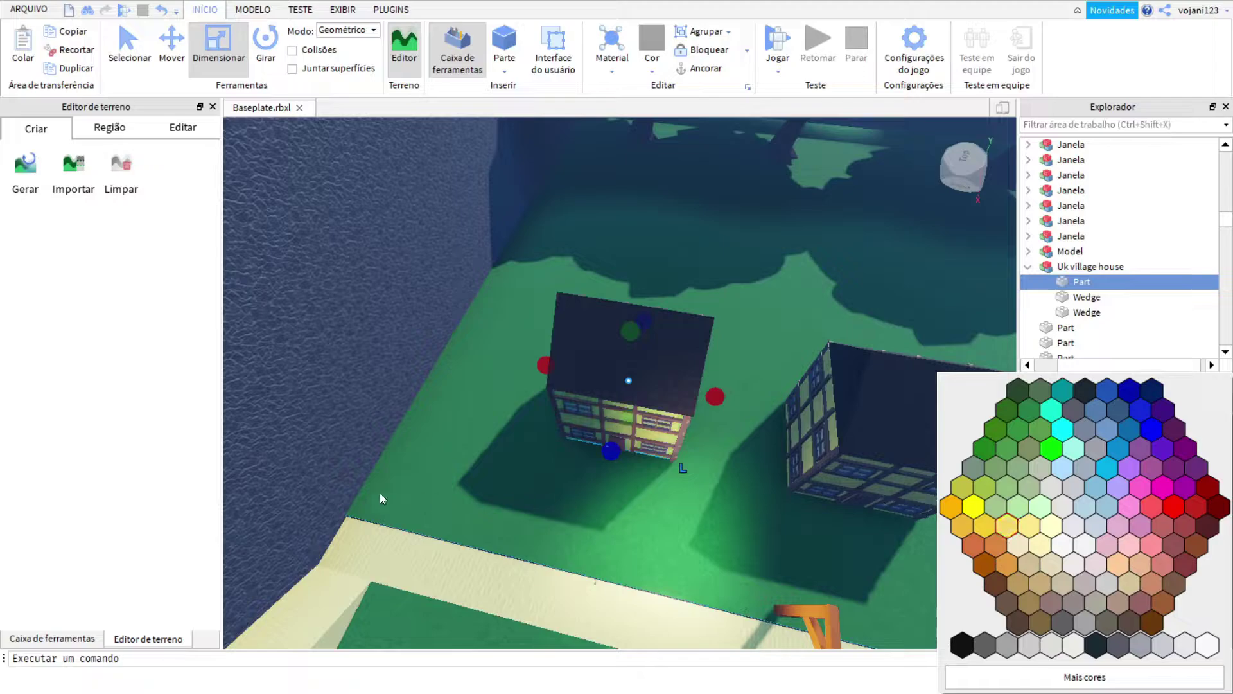
left_click(1127, 445)
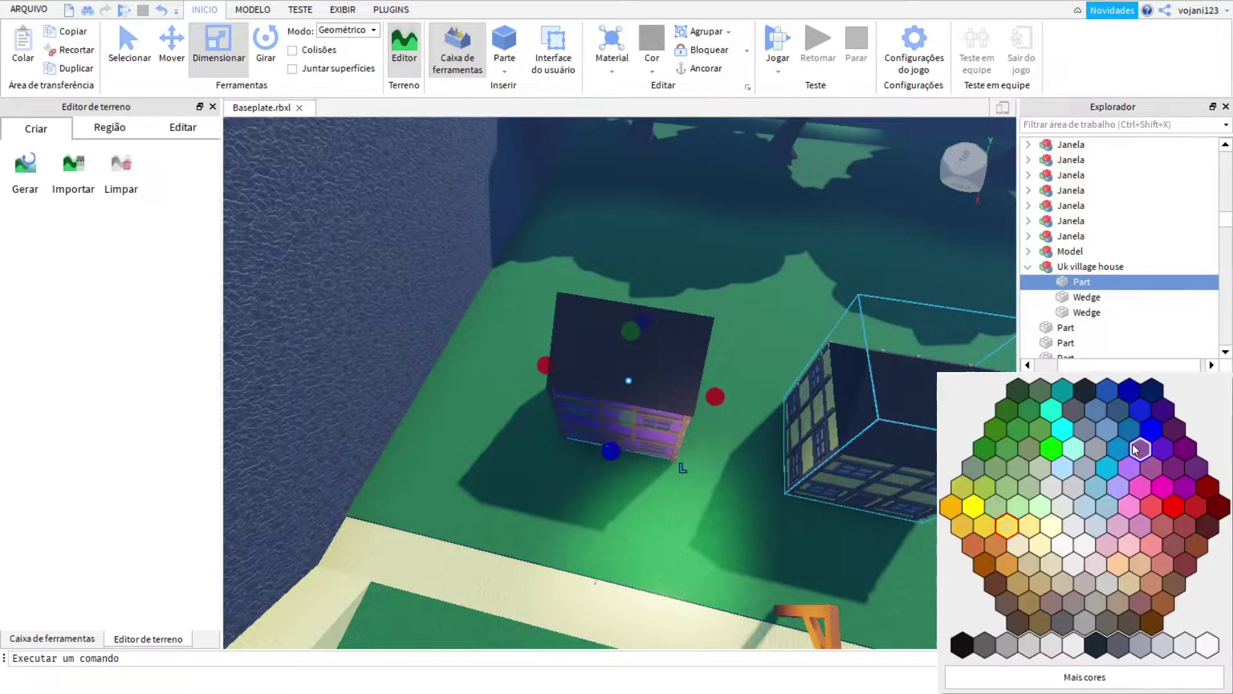
left_click(1173, 507)
scroll(774, 501, "down", 10)
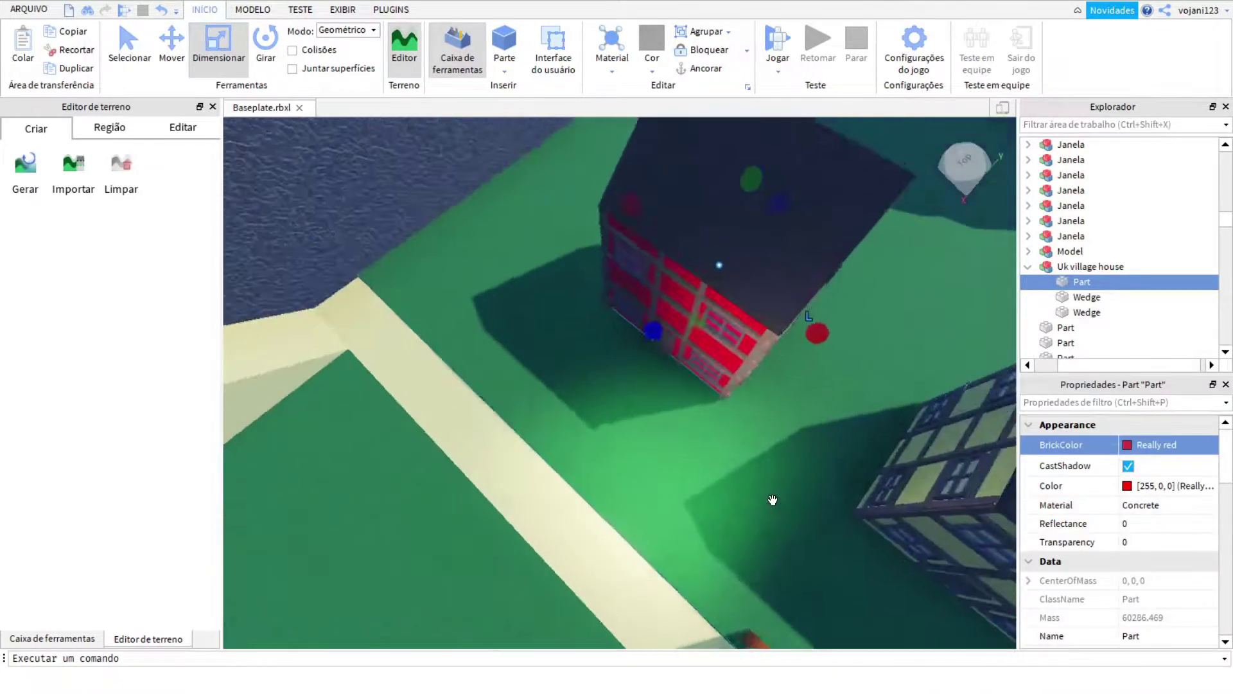
key("f")
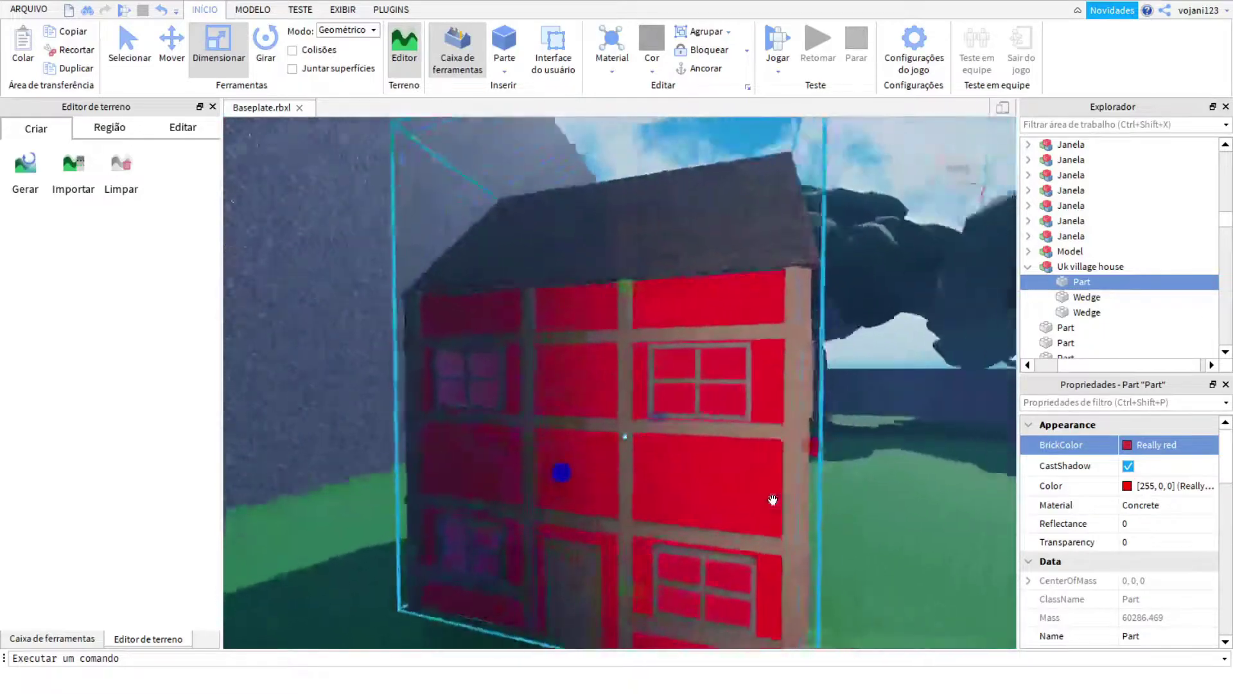
right_click_drag(803, 492, 802, 492)
- Set the BrickColor of the copied house's wall part to Persimmon
left_click(1132, 452)
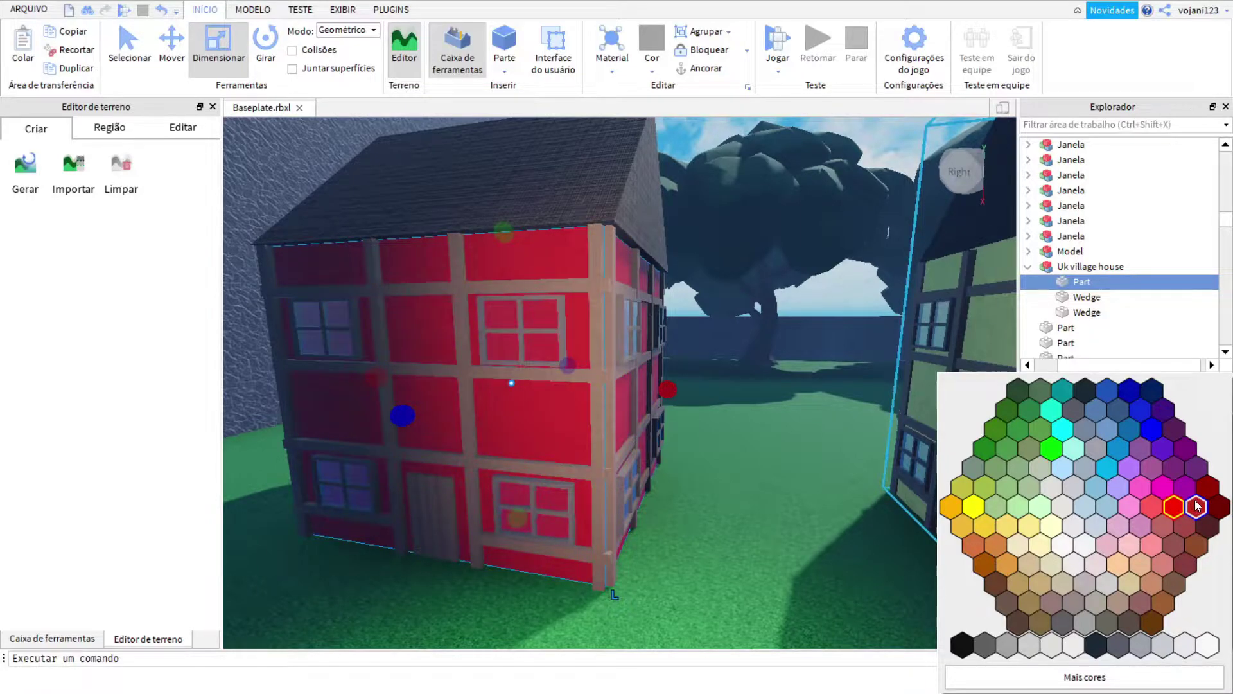
left_click(1153, 507)
right_click_drag(821, 451, 821, 451)
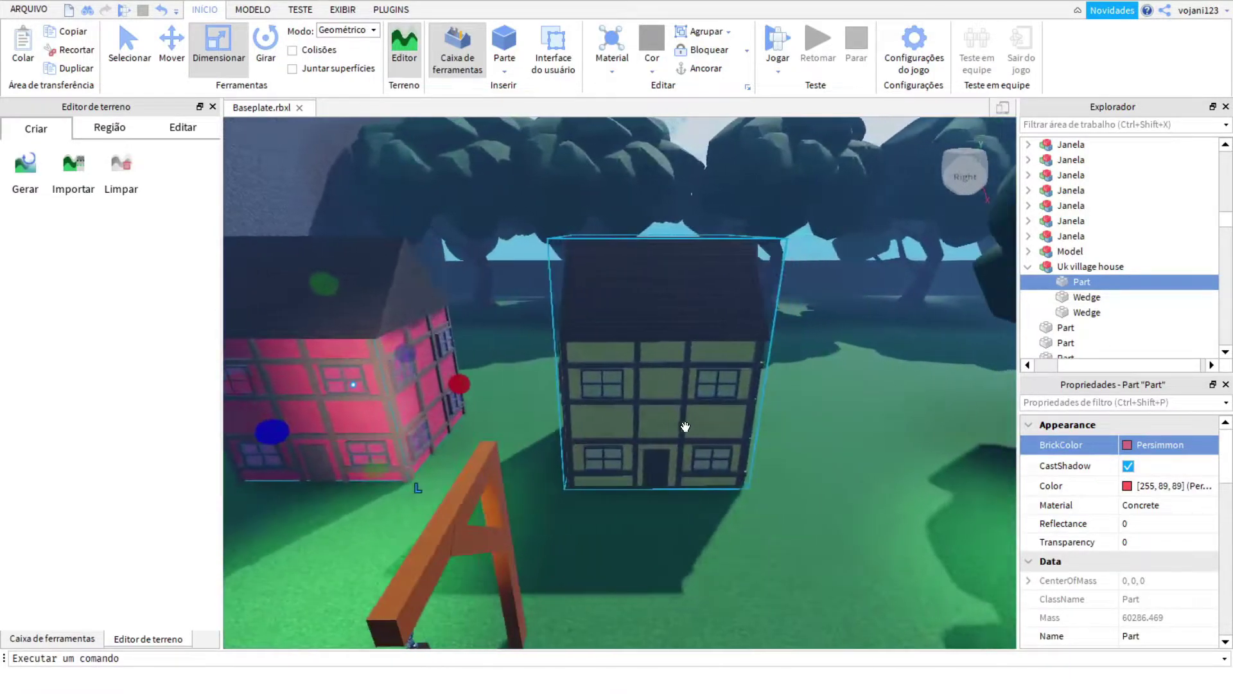
- Duplicate the original yellow house and place the copy on its other side near the large tree, at X -112.453, Y -25.535
left_click(684, 426)
key("ctrl+d")
right_click_drag(647, 349, 647, 348)
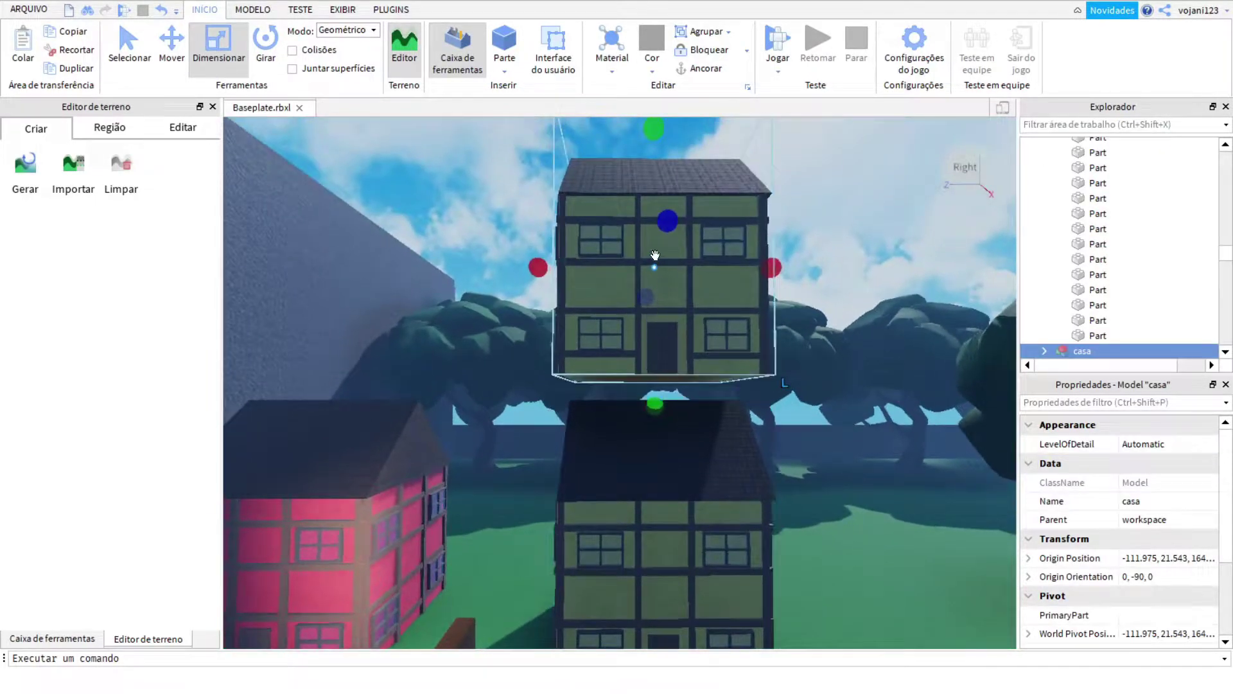
left_click_drag(654, 255, 743, 366)
right_click_drag(743, 366, 750, 373)
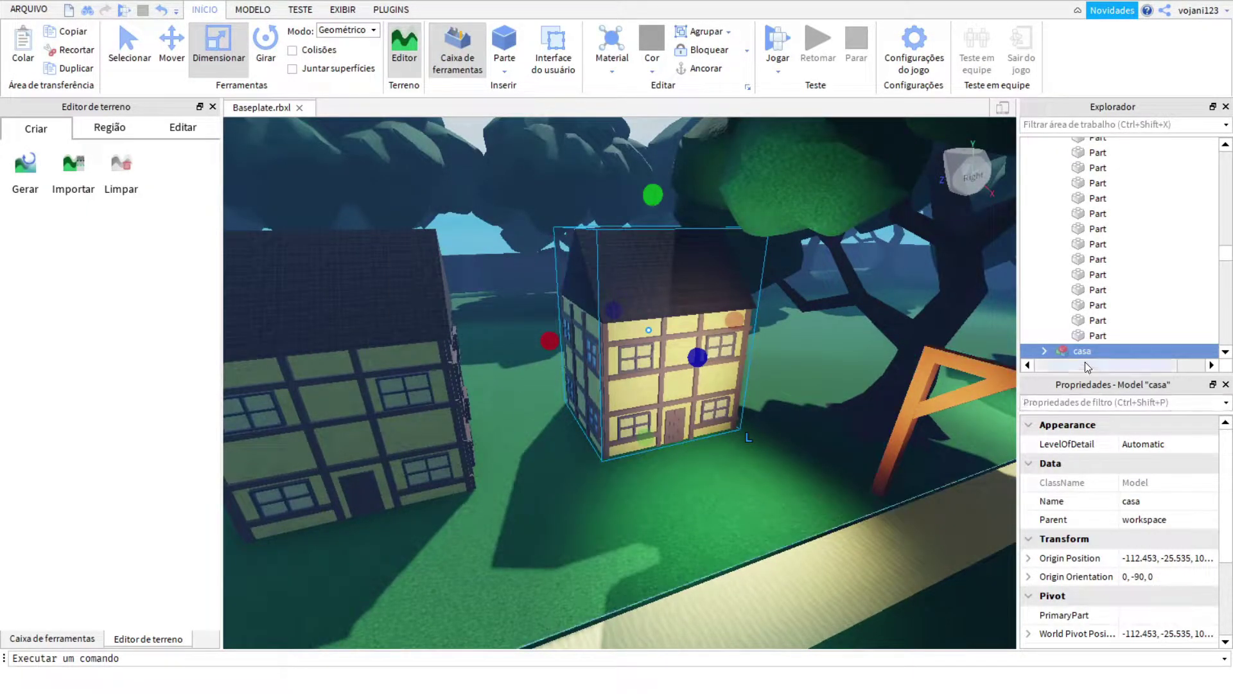
- Set the BrickColor of the wall part in the newly copied house's Uk village house group to Deep blue
left_click(1044, 351)
scroll(1060, 314, "down", 5)
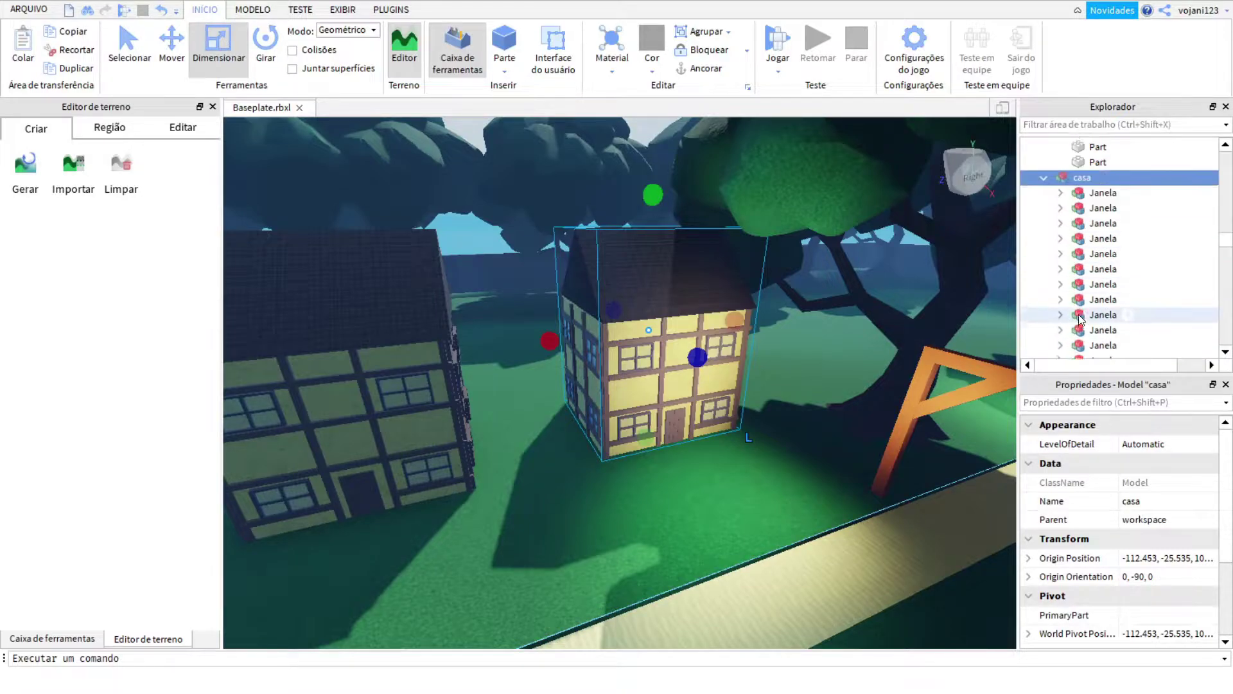
scroll(1079, 321, "up", 3)
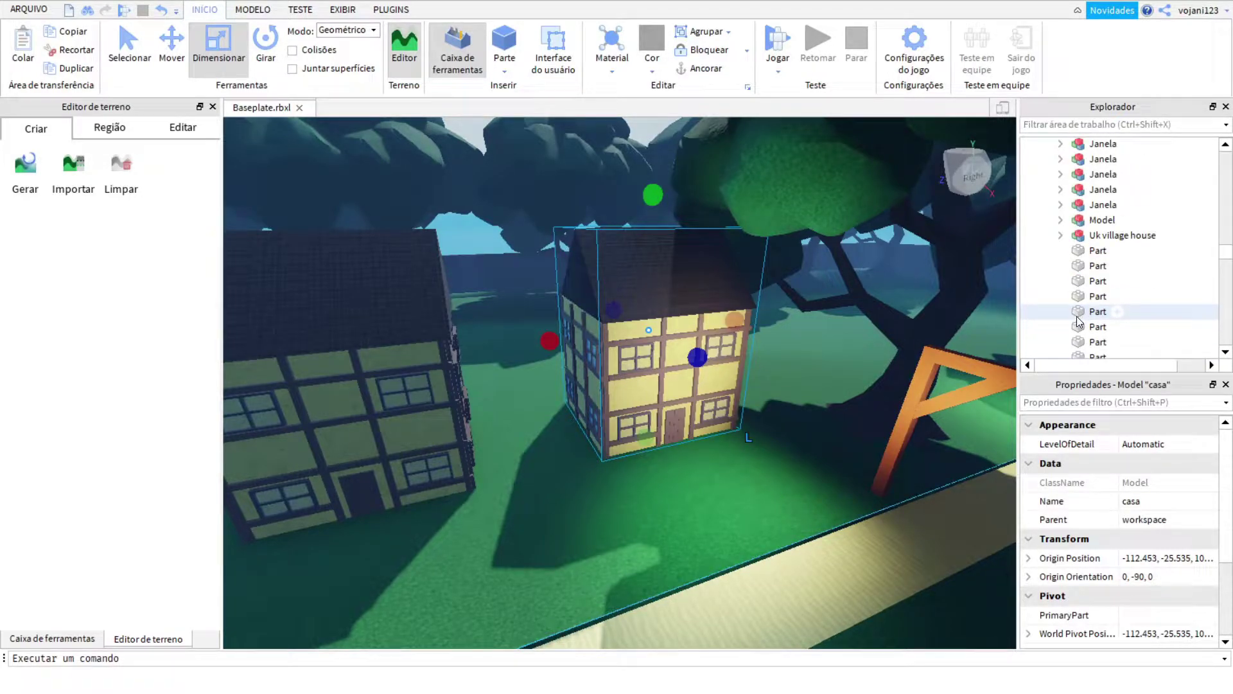
left_click(1060, 235)
left_click(1092, 254)
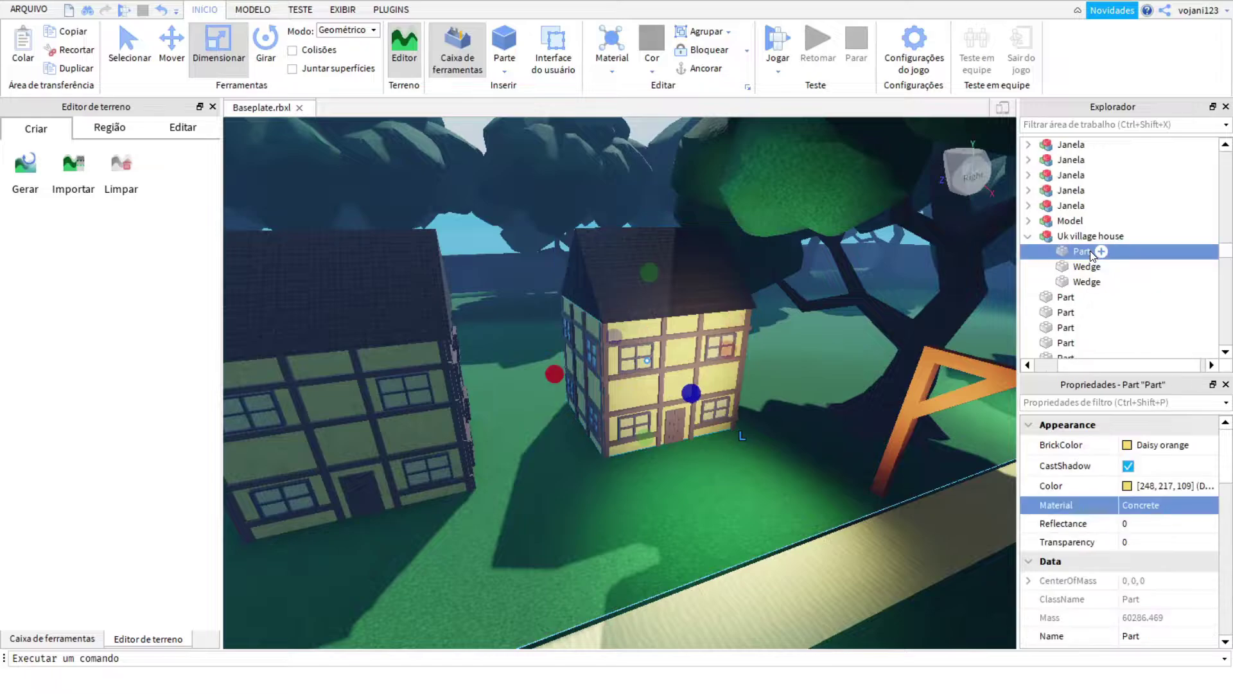
left_click(1131, 451)
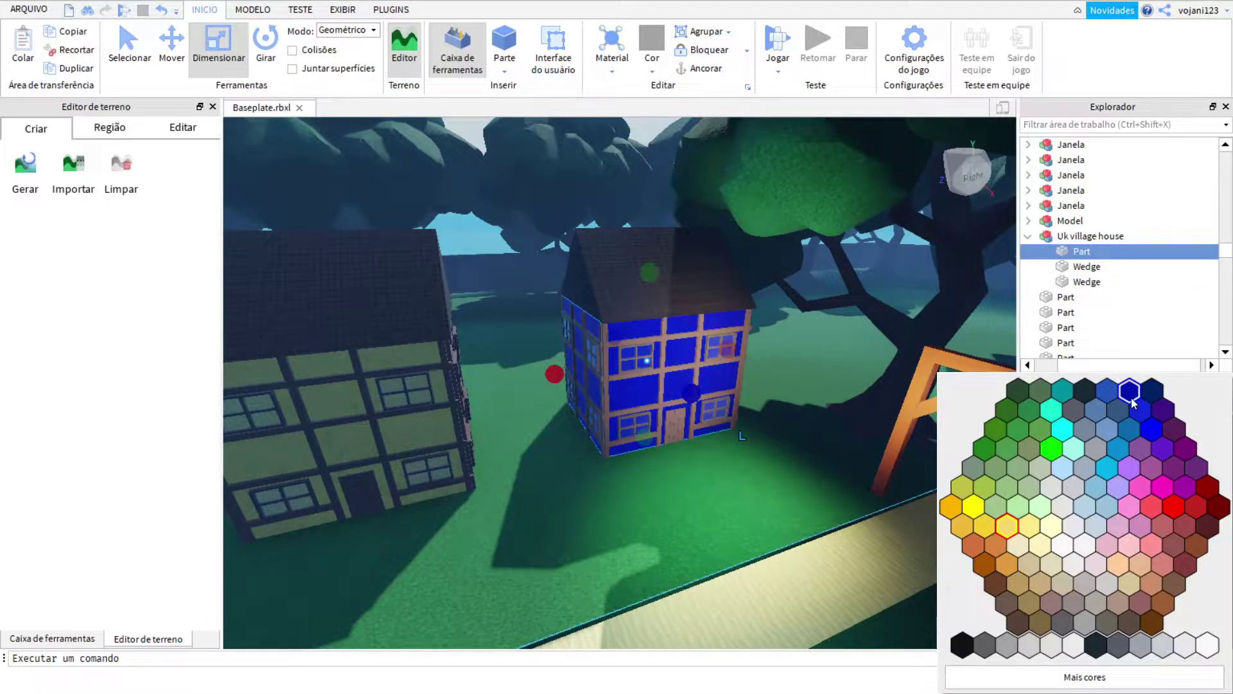
left_click(1106, 390)
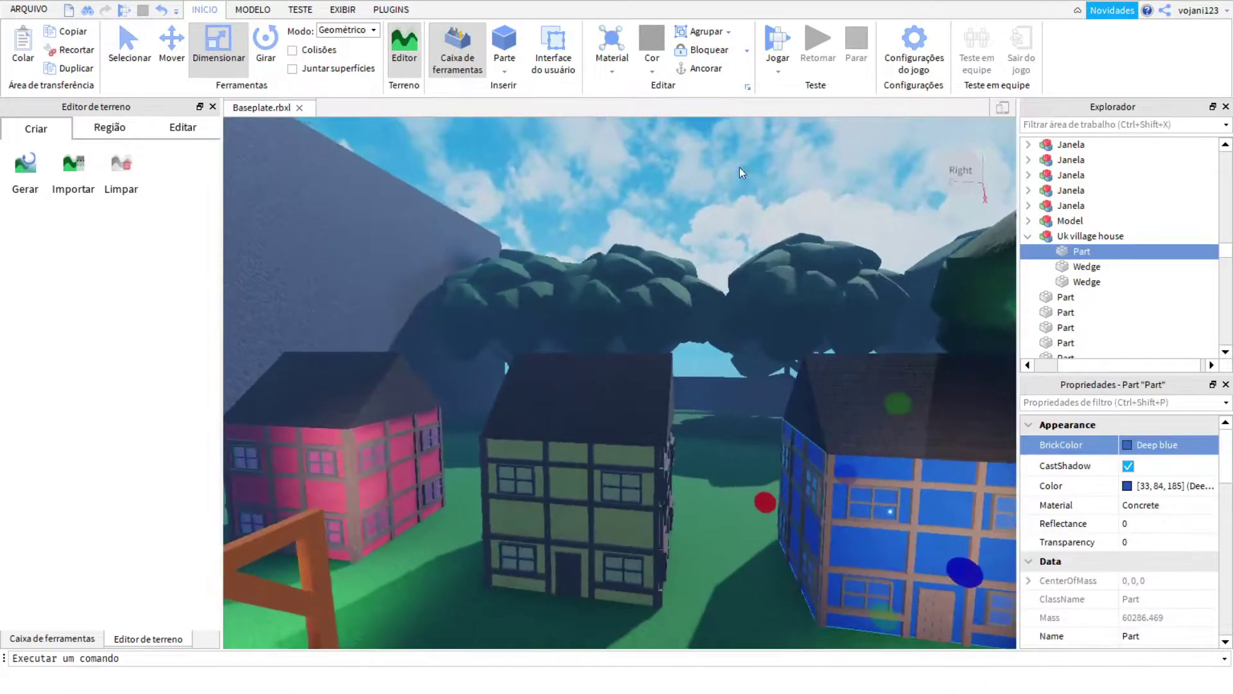
- Move the large tree beside the blue house to the grass on the other side of the sand path
left_click(739, 167)
key("a")
key("s")
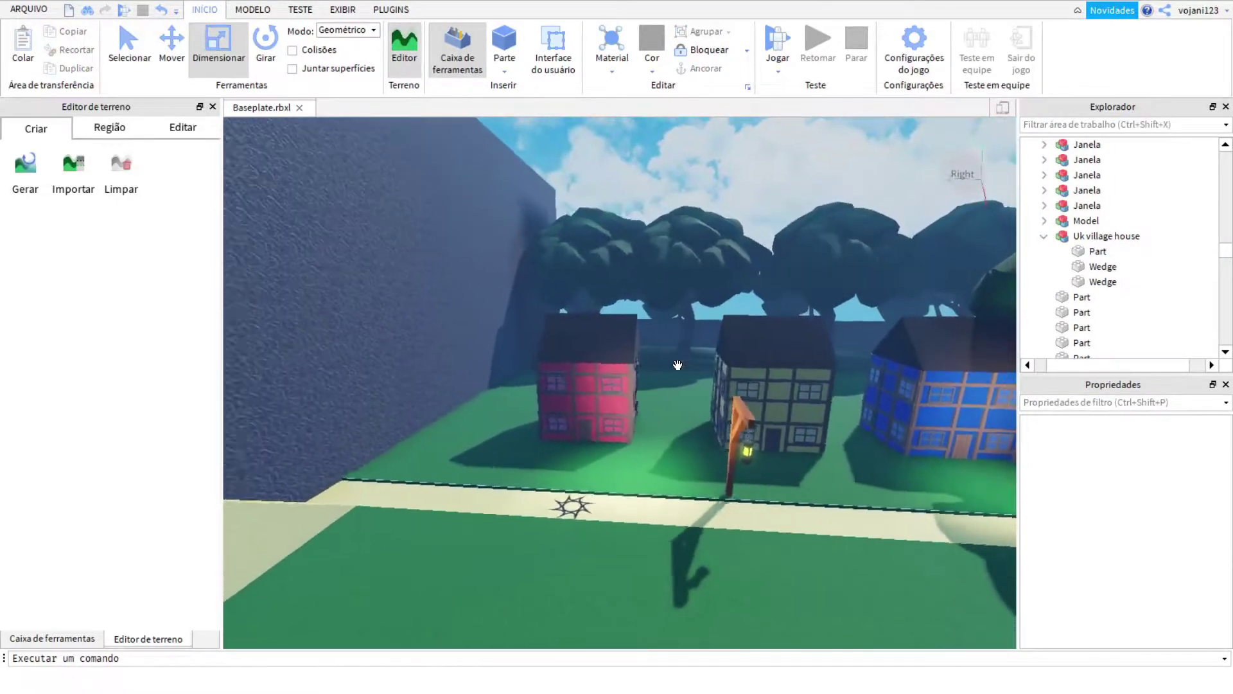
key("w")
right_click_drag(679, 365, 696, 388)
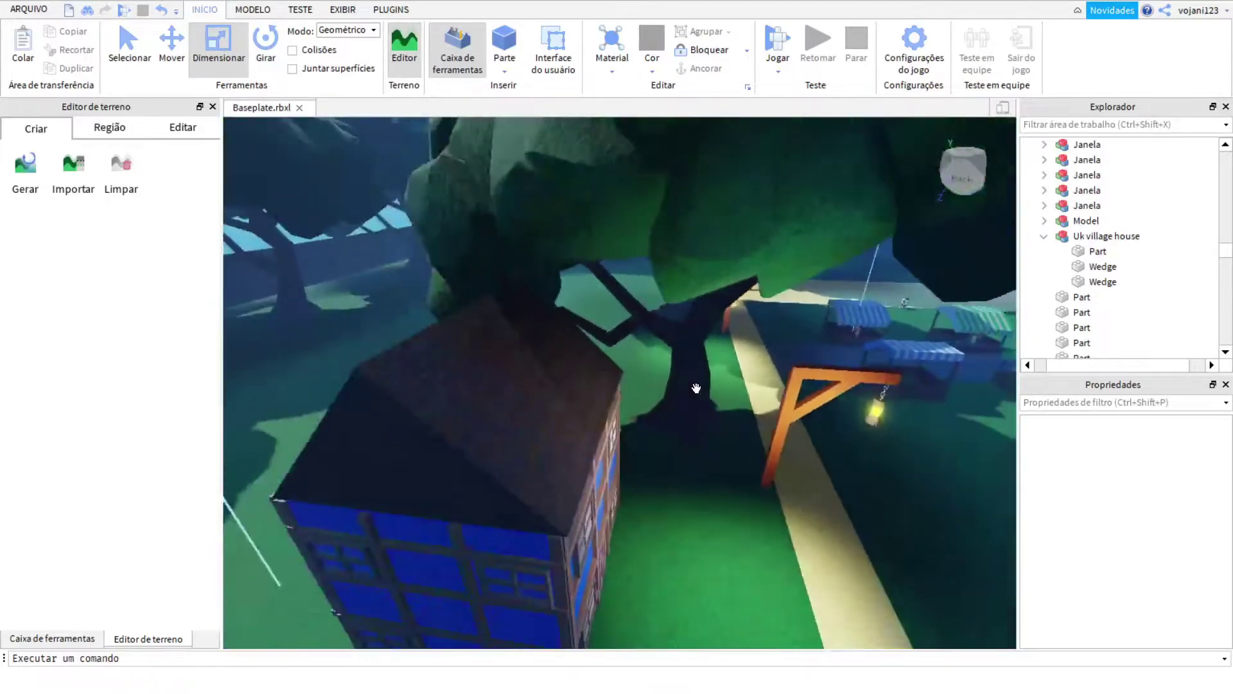
left_click(696, 411)
scroll(696, 417, "up", 5)
scroll(696, 417, "down", 10)
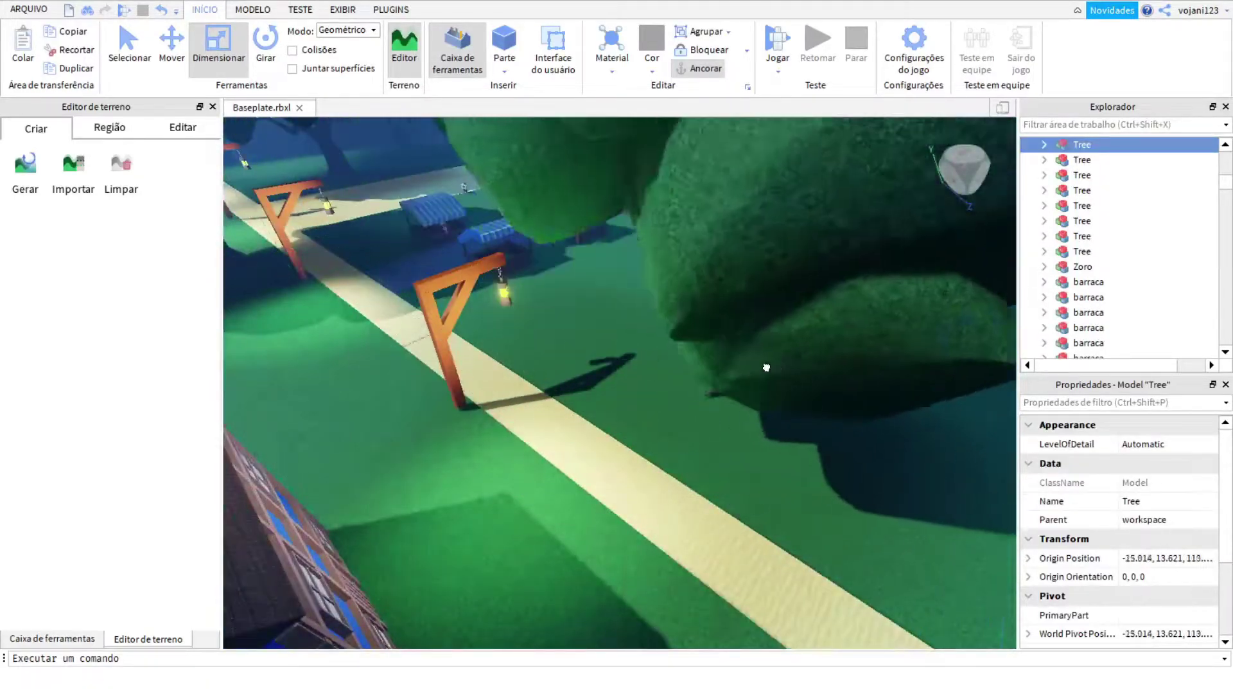
left_click_drag(763, 366, 411, 363)
- Move another tree across the map to X 33.28, Y 13.621, Z 71.693
scroll(412, 363, "down", 5)
right_click_drag(412, 364, 413, 465)
left_click(422, 470)
left_click_drag(420, 474, 638, 533)
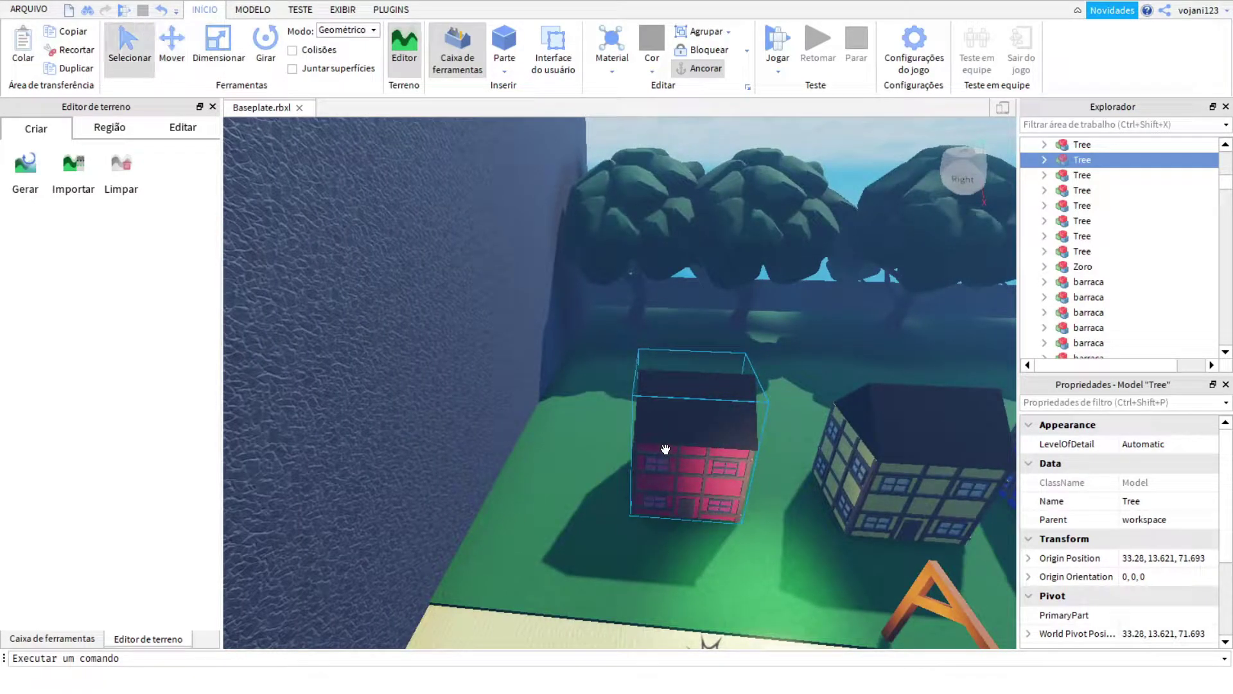
- Shift the pink house along the row closer to the tall wall, keeping it at X -113.904, Y -25.535
left_click(682, 438)
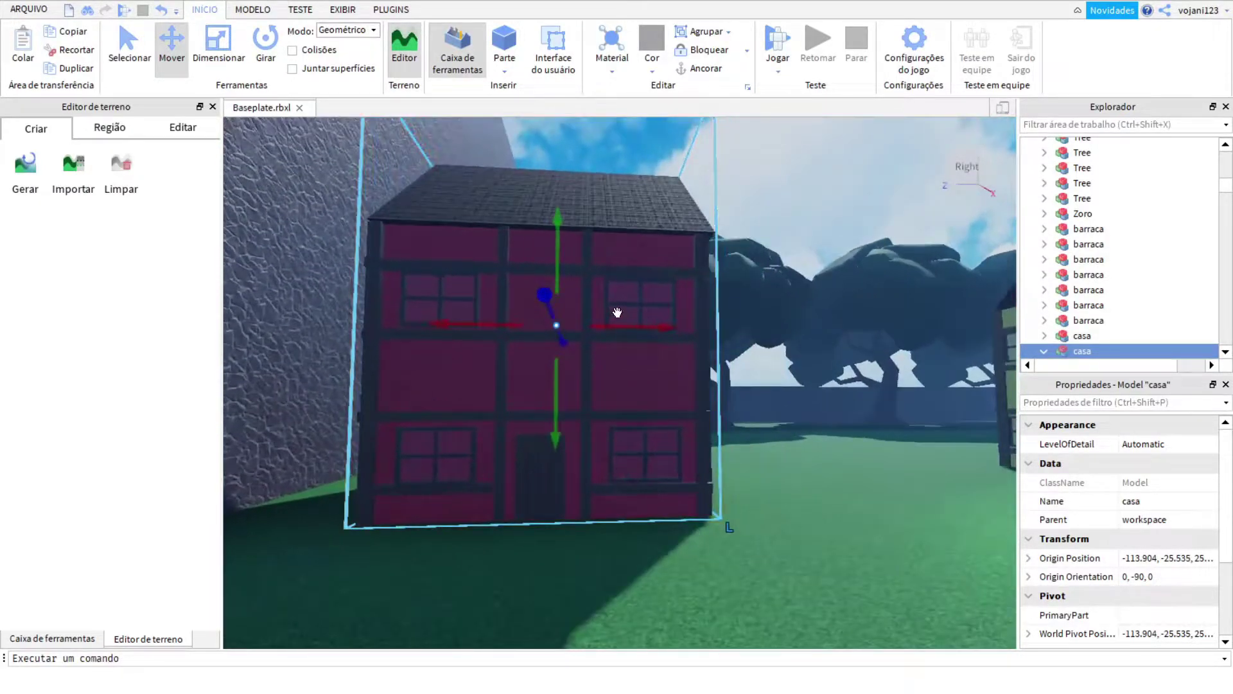
key("s")
key("d")
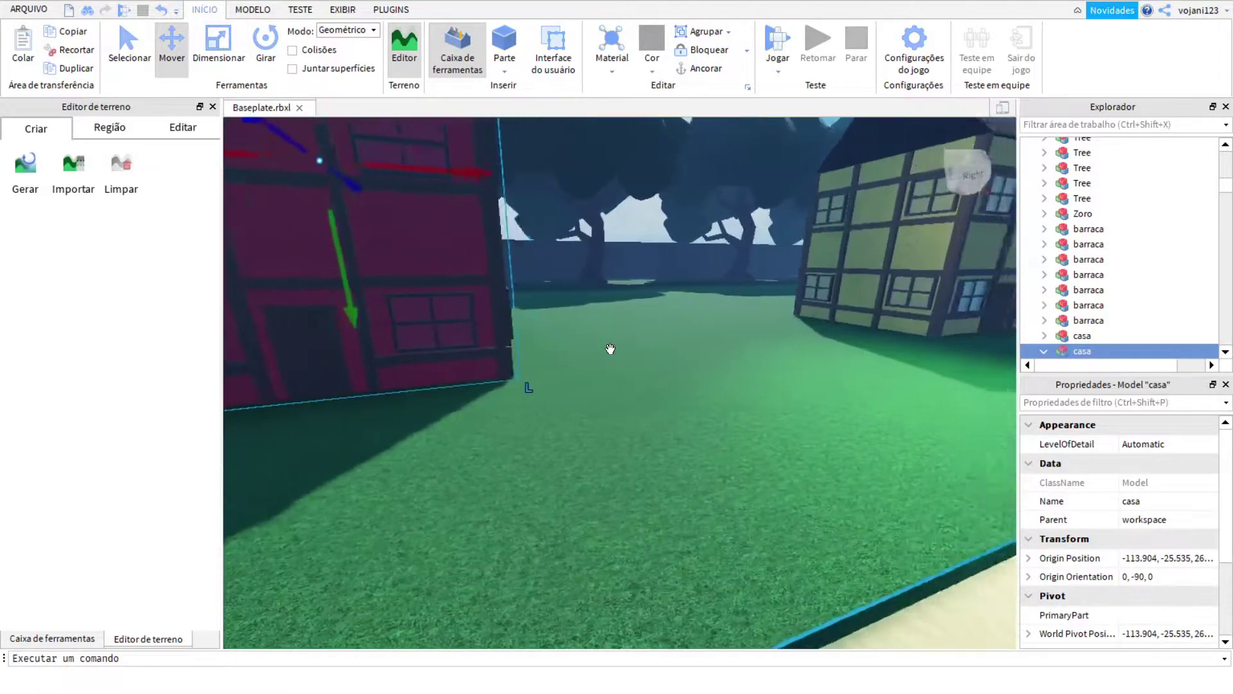
- Shift the yellow house along the row toward the pink house, keeping it at X -111.975, Y -25.535
key("a")
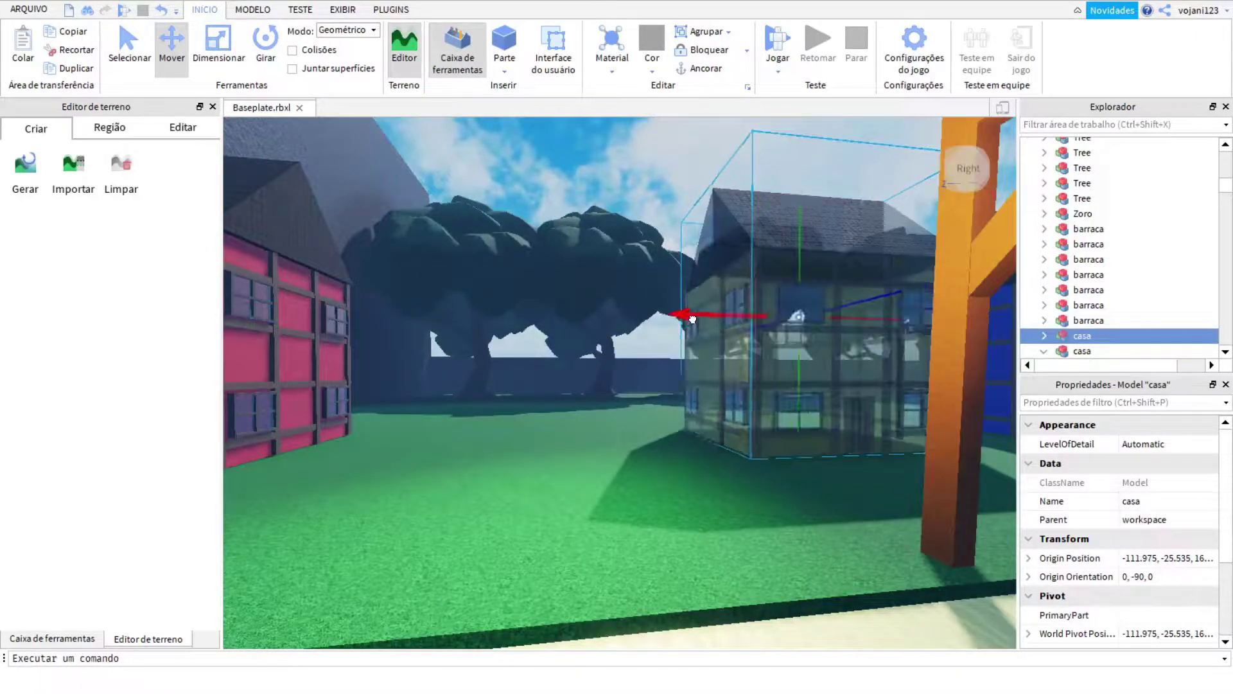
key("w")
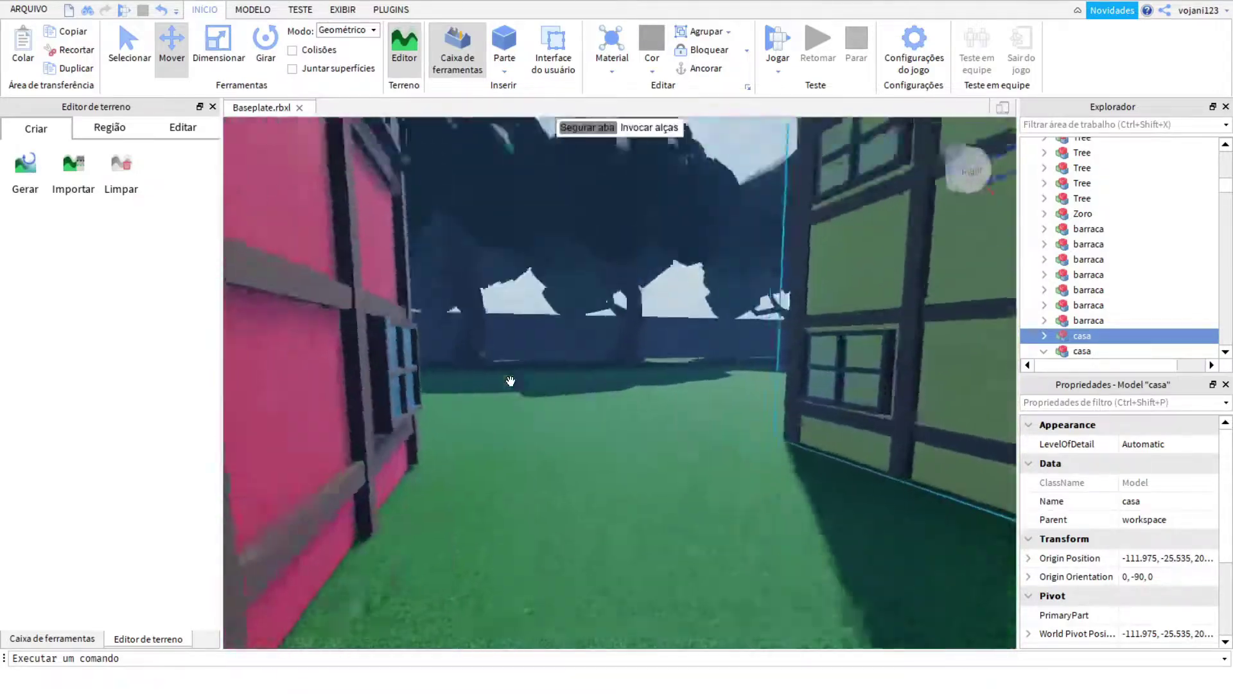
key("f")
right_click_drag(510, 380, 610, 403)
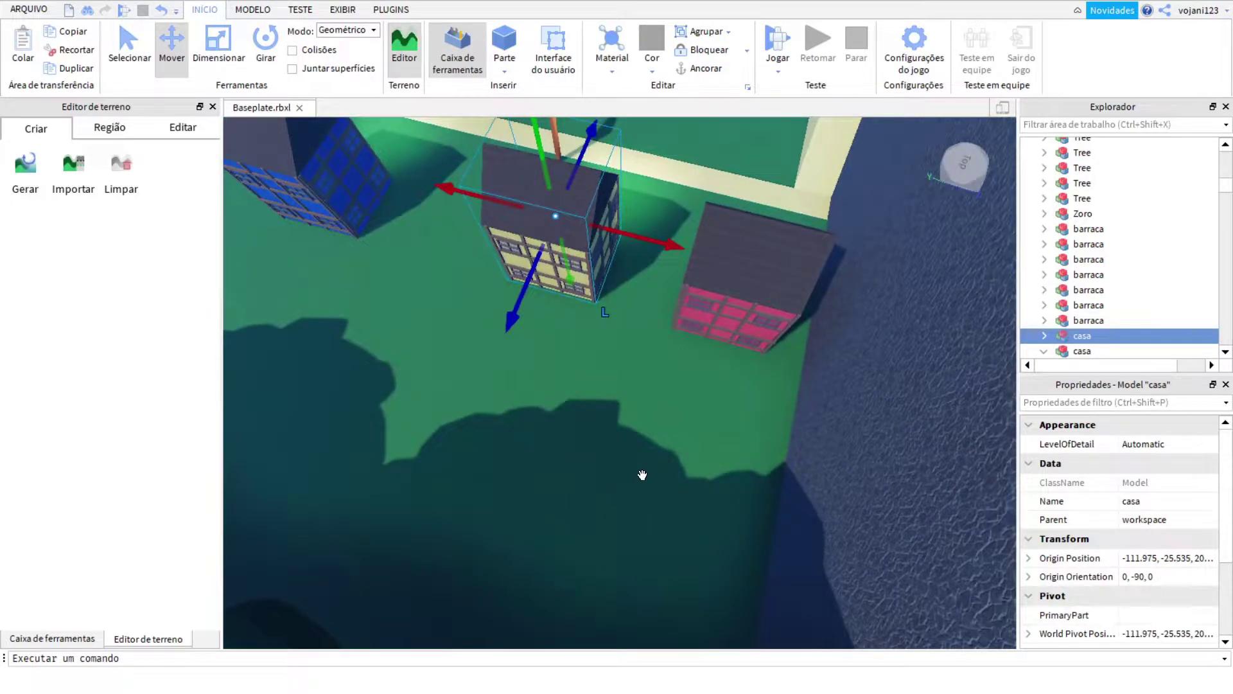
- Place a large tree on the grass beside the lantern post near the sand path, at X -22.819, Y 13.621
right_click_drag(642, 476, 506, 230)
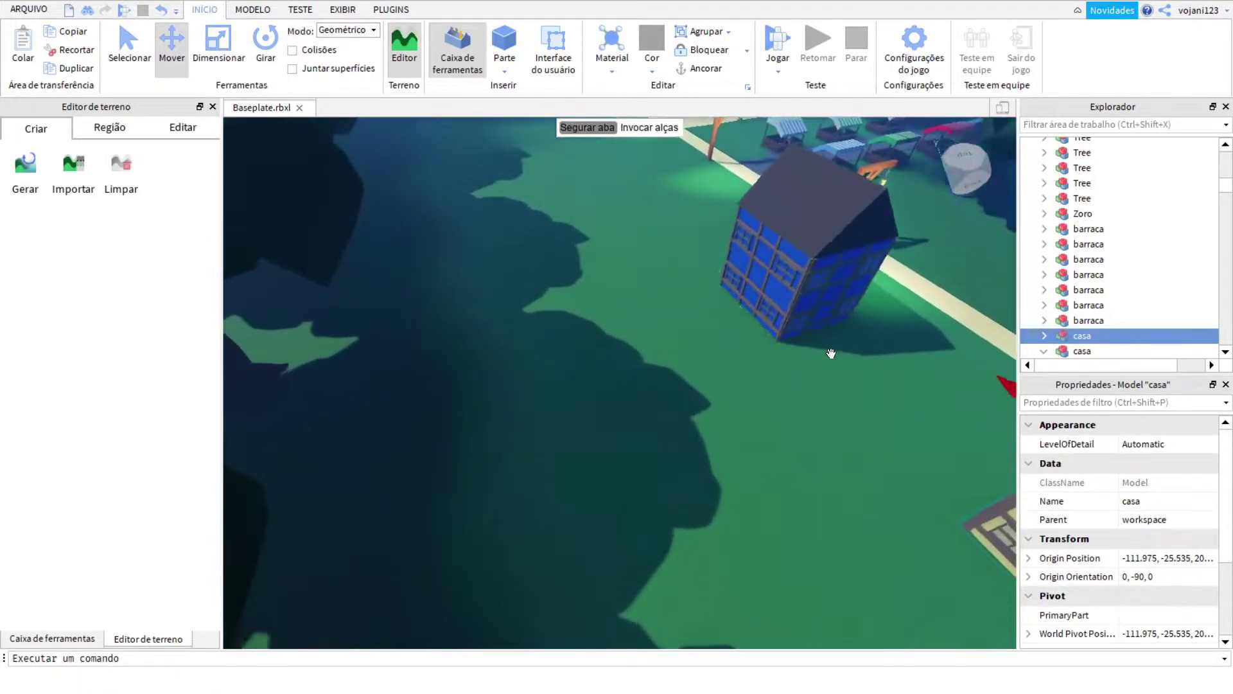
right_click_drag(831, 353, 483, 364)
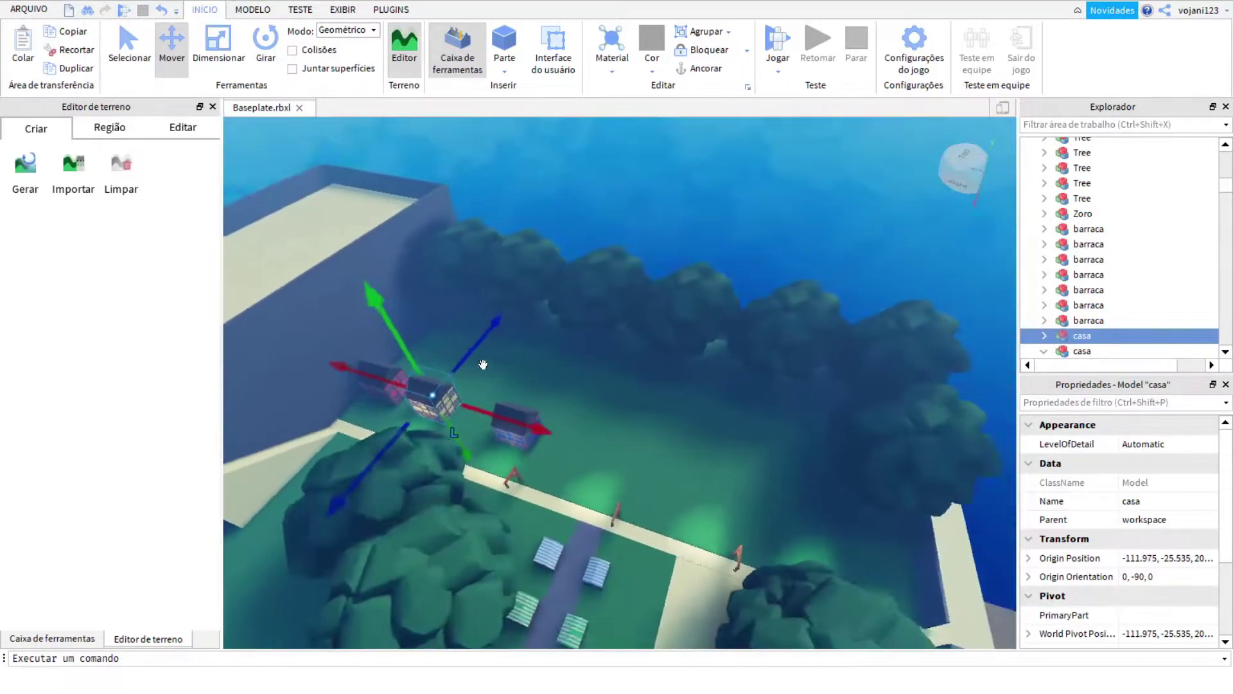
scroll(899, 478, "up", 10)
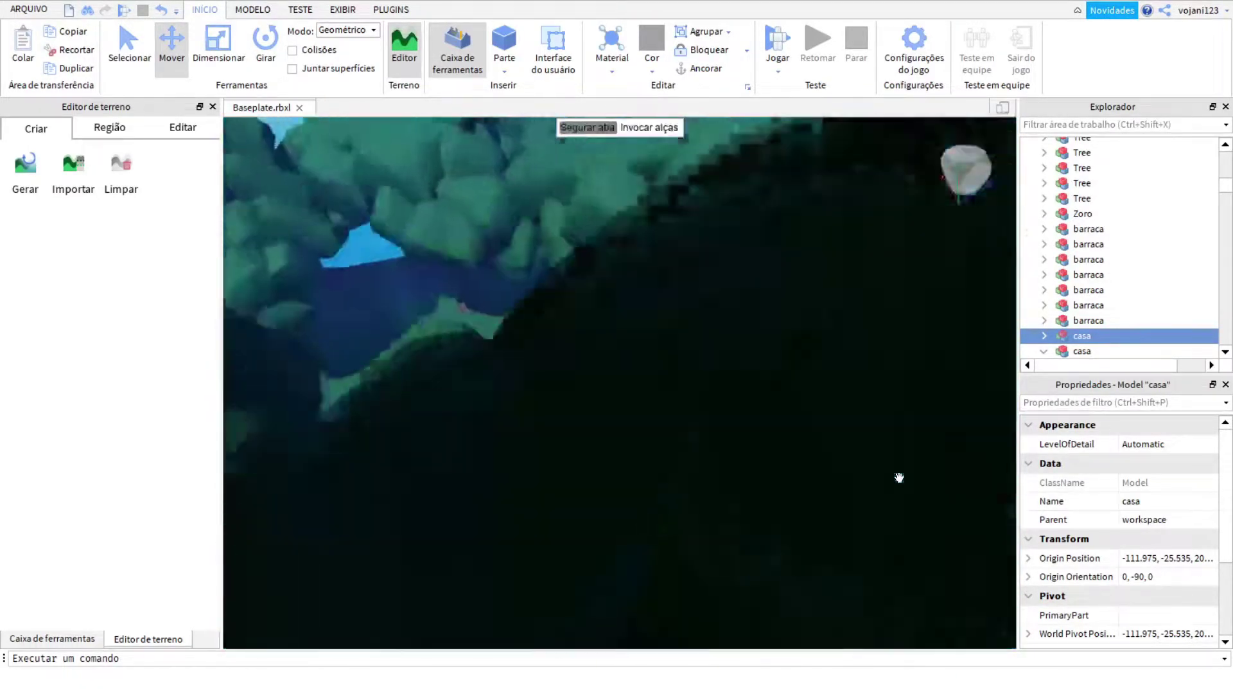
scroll(899, 477, "down", 5)
right_click_drag(899, 478, 803, 429)
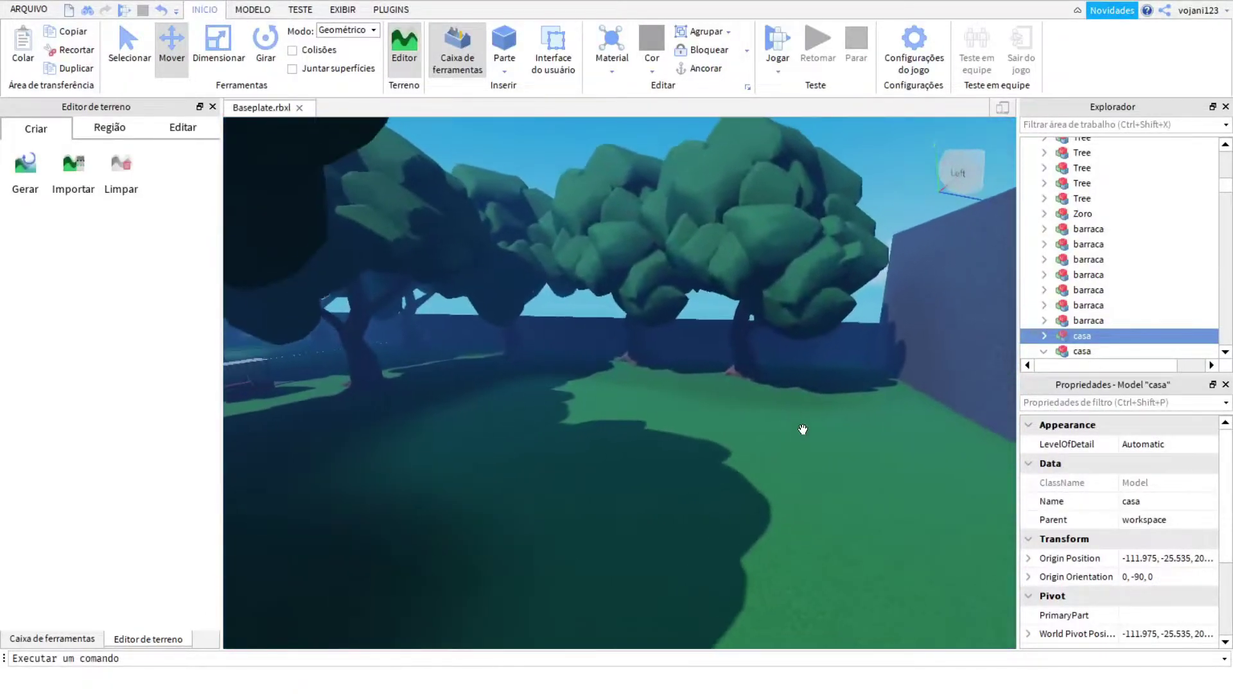
right_click_drag(533, 389, 319, 541)
right_click_drag(389, 612, 556, 406)
scroll(419, 307, "down", 2)
left_click(507, 327)
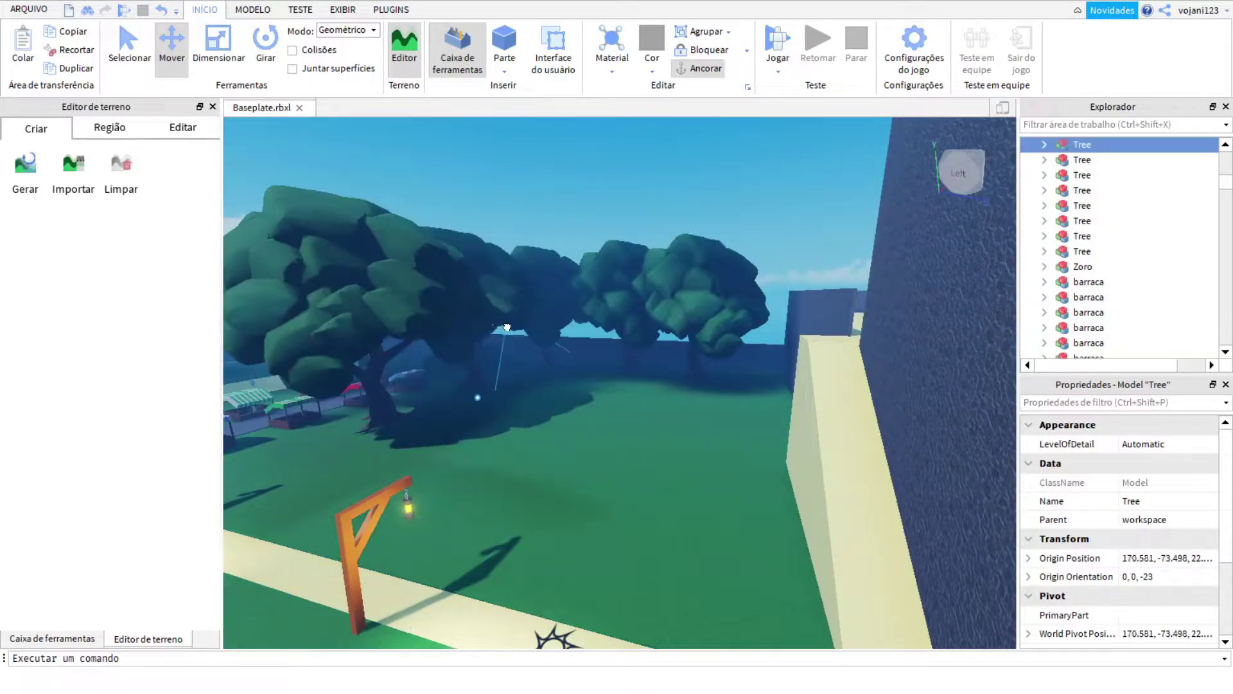
left_click_drag(567, 377, 564, 508)
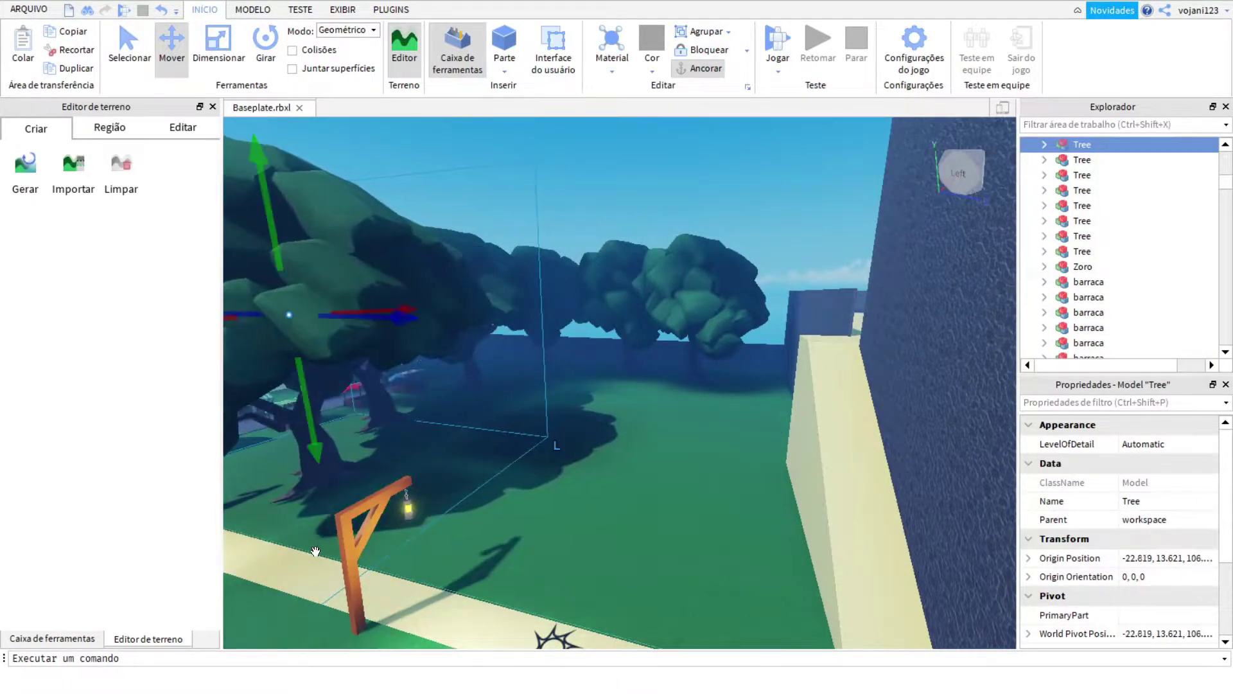
- Try to move the yellow house farther back from the sand path, to X -129.133
right_click_drag(639, 516, 653, 420)
left_click(653, 421)
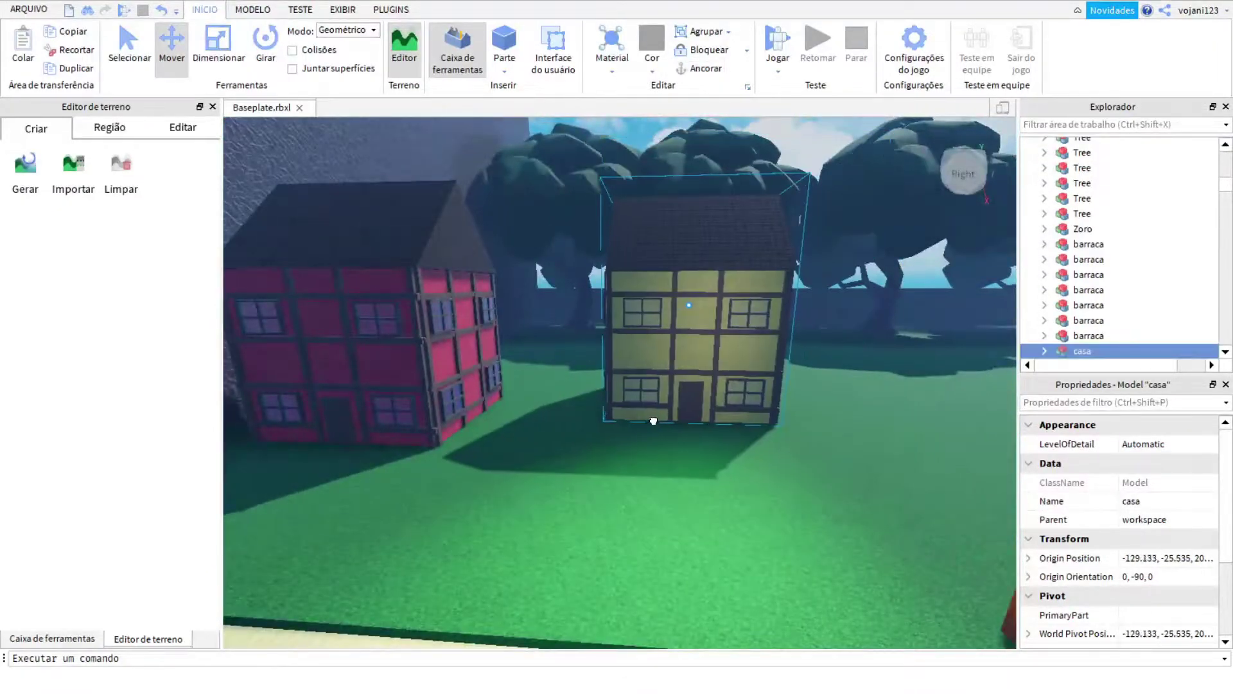
left_click_drag(653, 420, 655, 449)
- Shift the blue house along the row toward the yellow house, keeping it at X -112.453, Y -25.535
right_click_drag(655, 449, 835, 315)
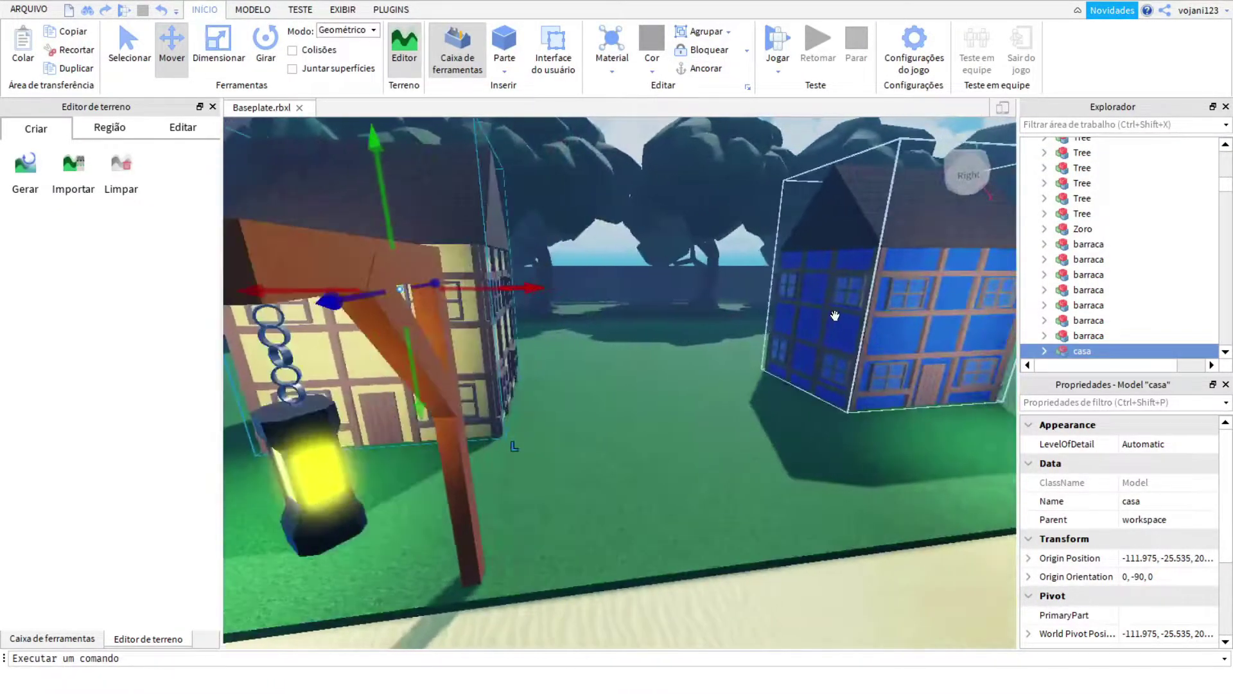
right_click_drag(686, 293, 705, 333)
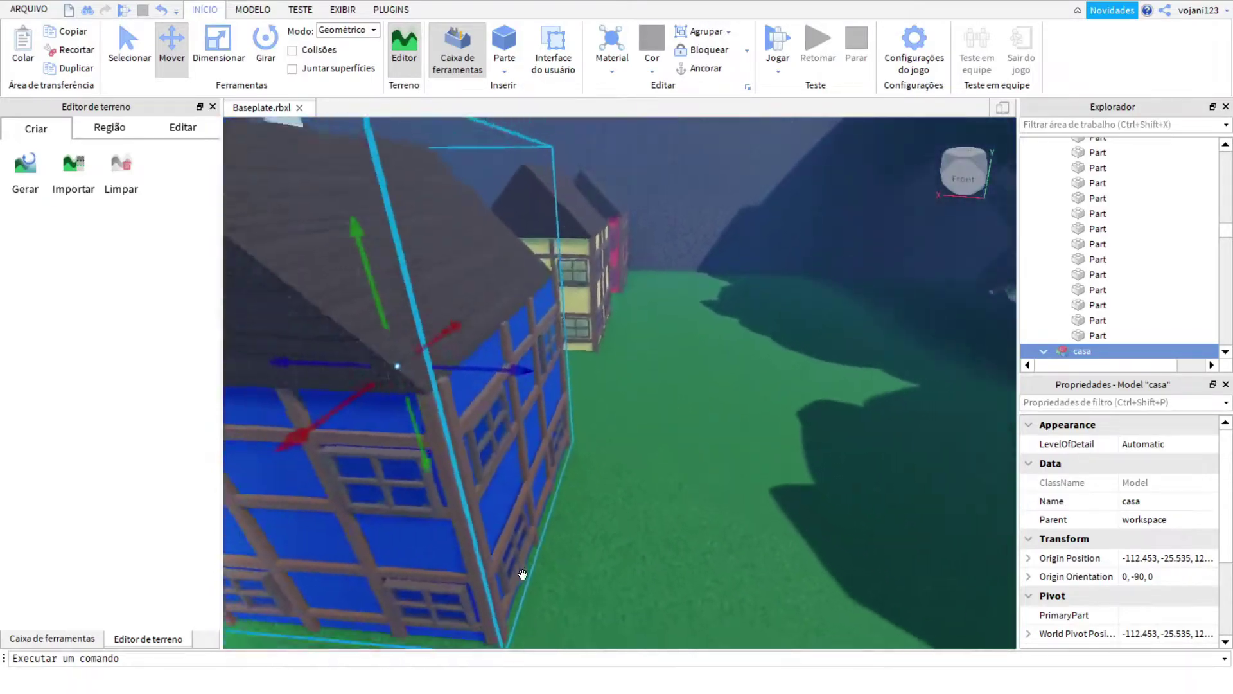
right_click_drag(562, 443, 563, 443)
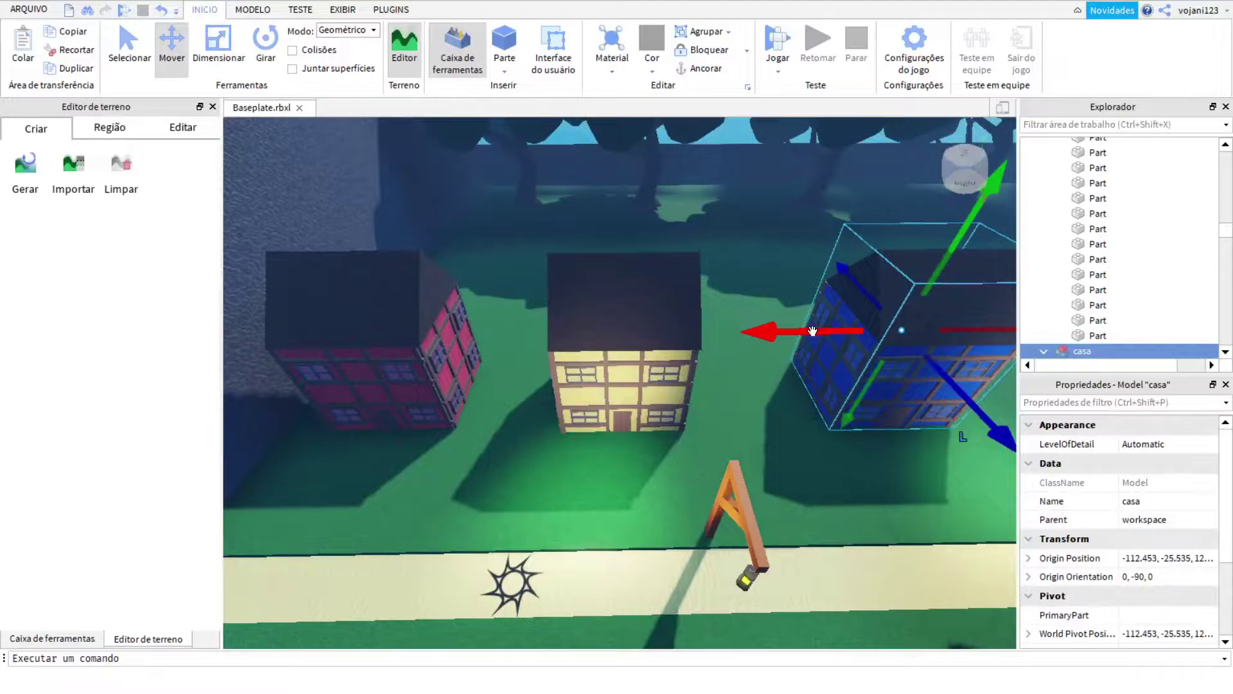
right_click_drag(692, 495, 553, 463)
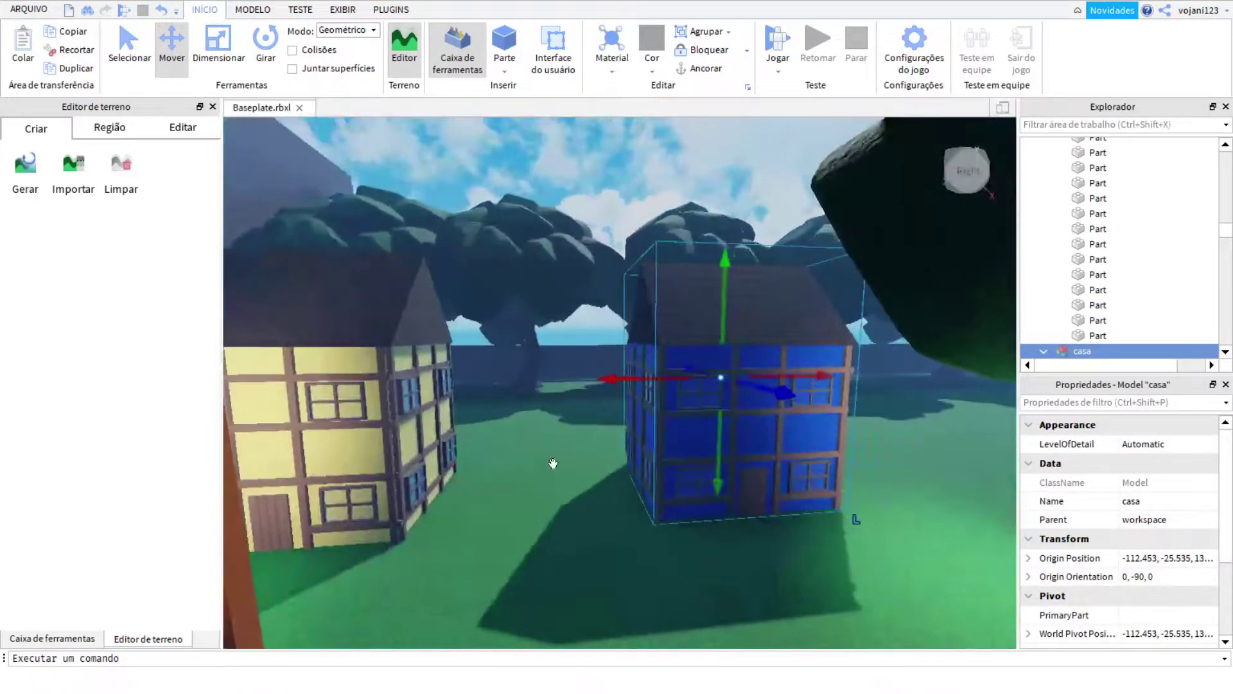
- Shape a smoky grey cobblestone part into a tall thin pillar at the outer corner of the tall wall
right_click_drag(622, 383, 630, 531)
middle_click_drag(630, 531, 569, 483)
right_click_drag(568, 482, 523, 418)
left_click(523, 418)
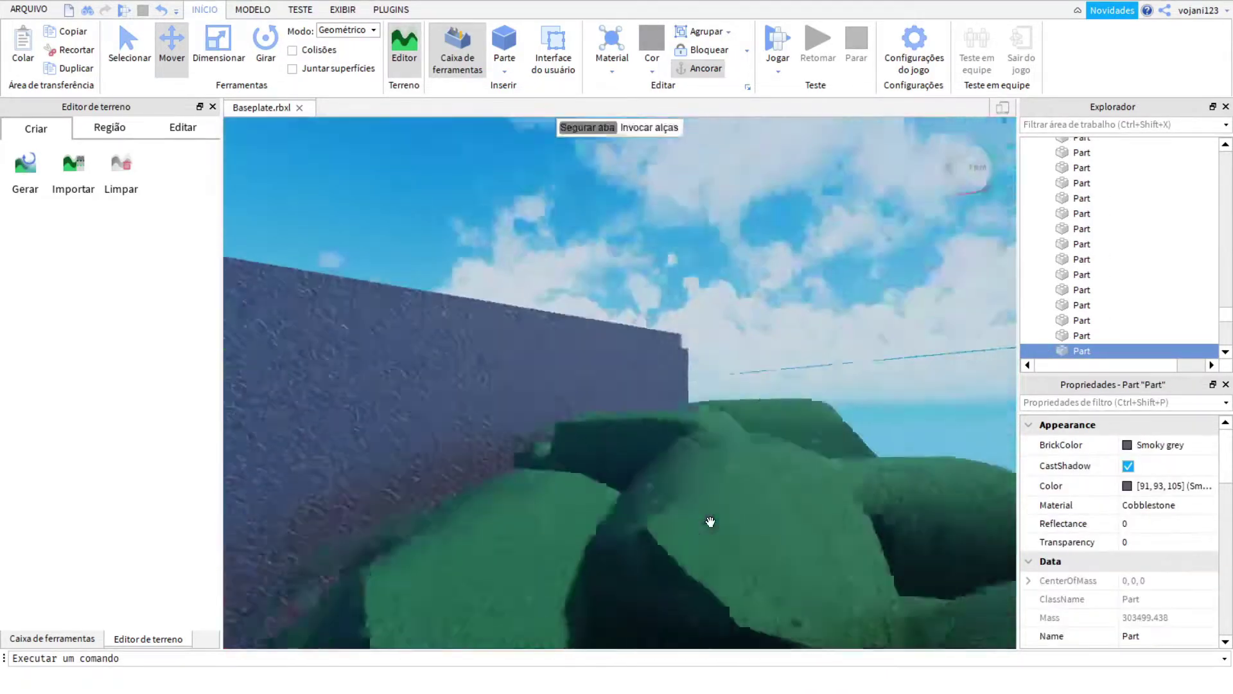
right_click_drag(710, 518, 668, 460)
right_click_drag(666, 460, 578, 377)
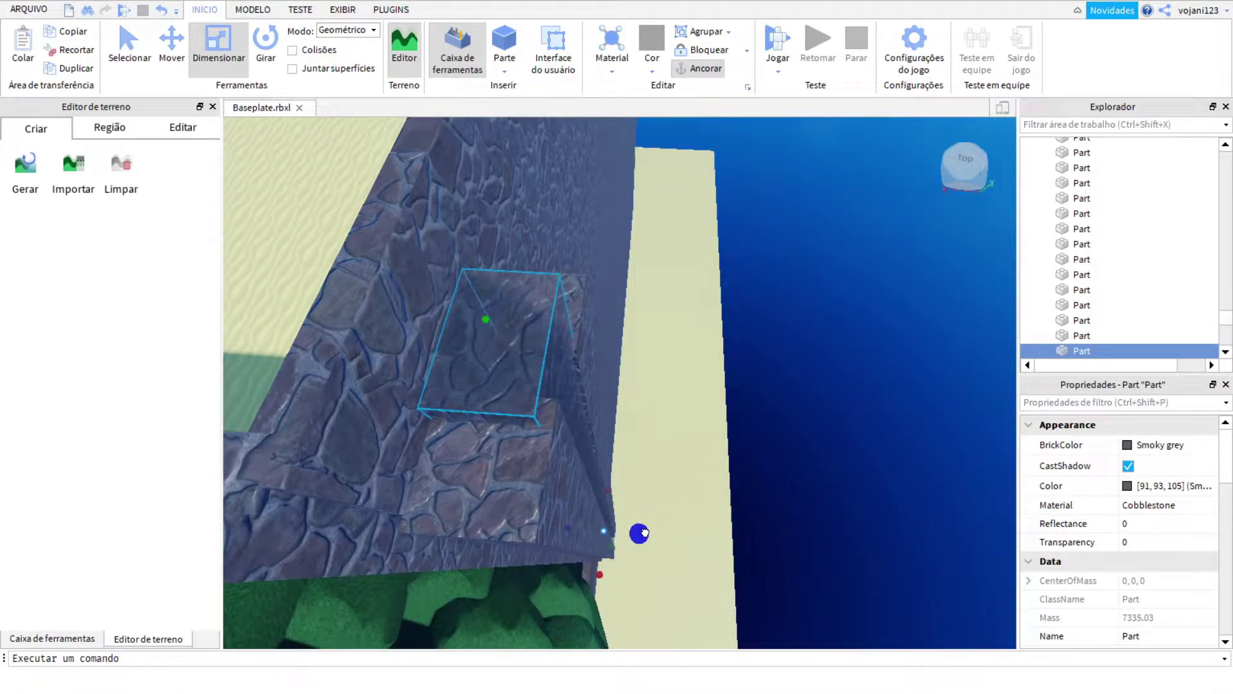
- Fit a second tall cobblestone pillar against the wall face beside the corner pillar and adjust its size
right_click_drag(648, 533, 614, 513)
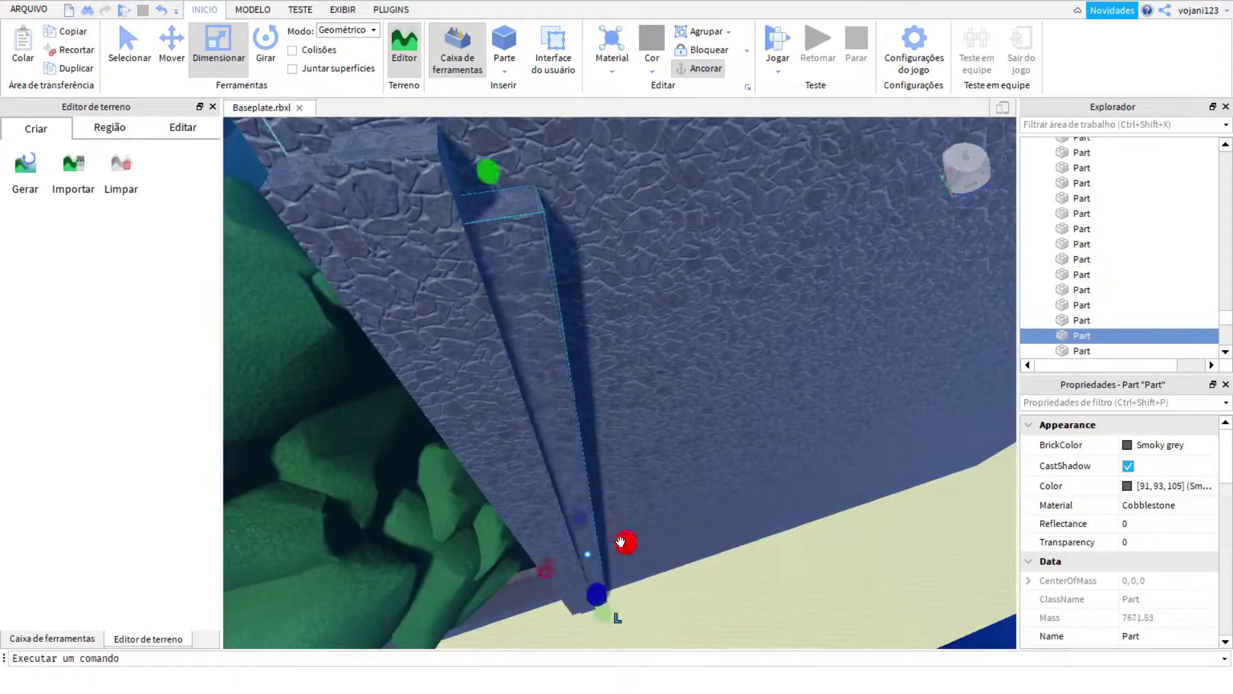
right_click_drag(614, 566, 790, 542)
scroll(666, 492, "down", 8)
scroll(826, 556, "up", 5)
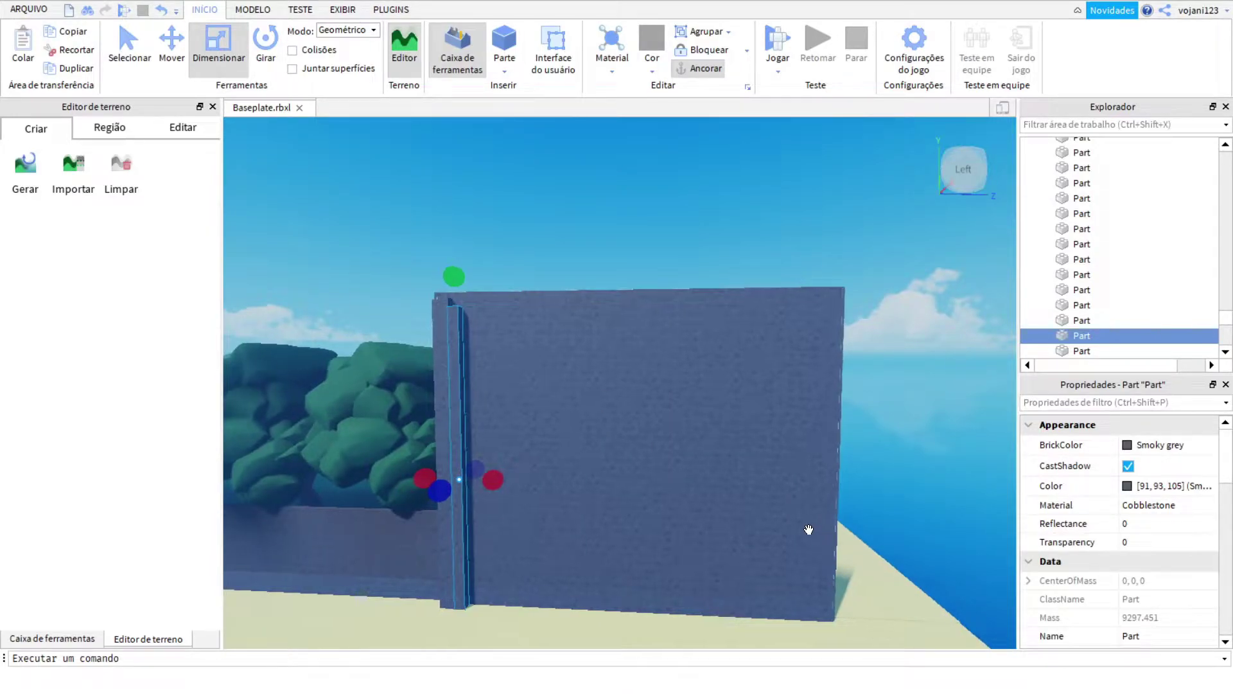
- Reshape the second pillar into a low, wide cobblestone block projecting from the base of the wall
right_click_drag(809, 529, 807, 526)
scroll(586, 291, "up", 3)
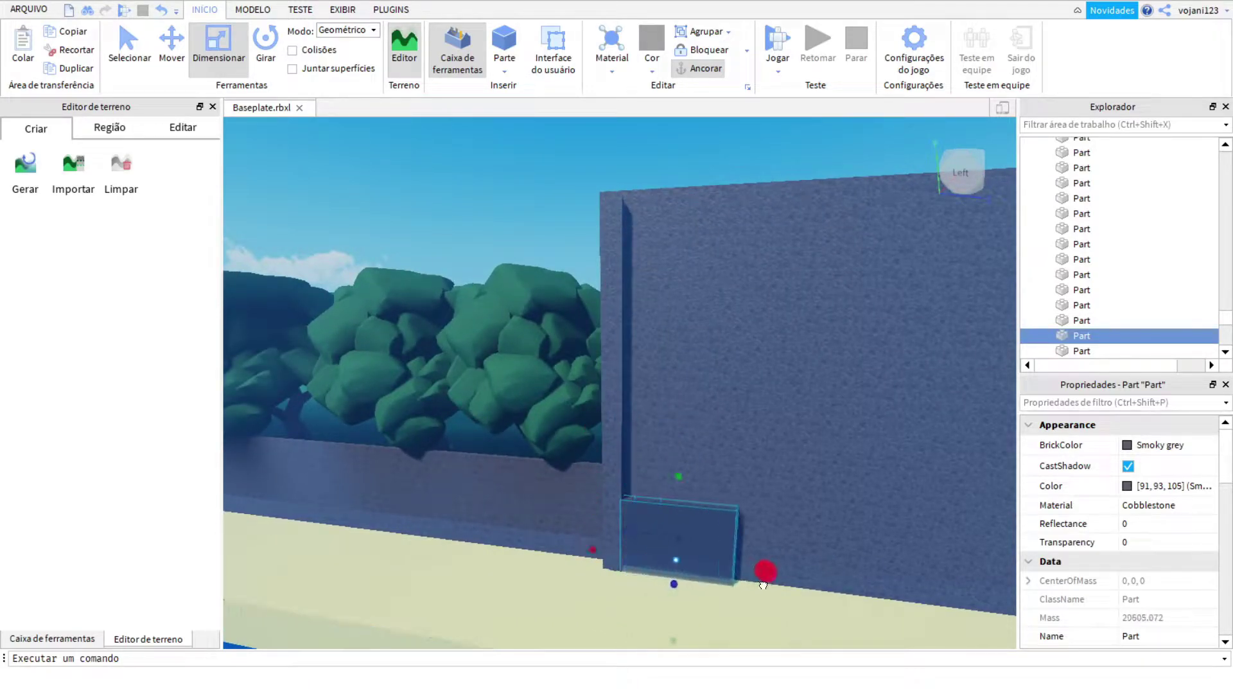
middle_click_drag(791, 570, 542, 485)
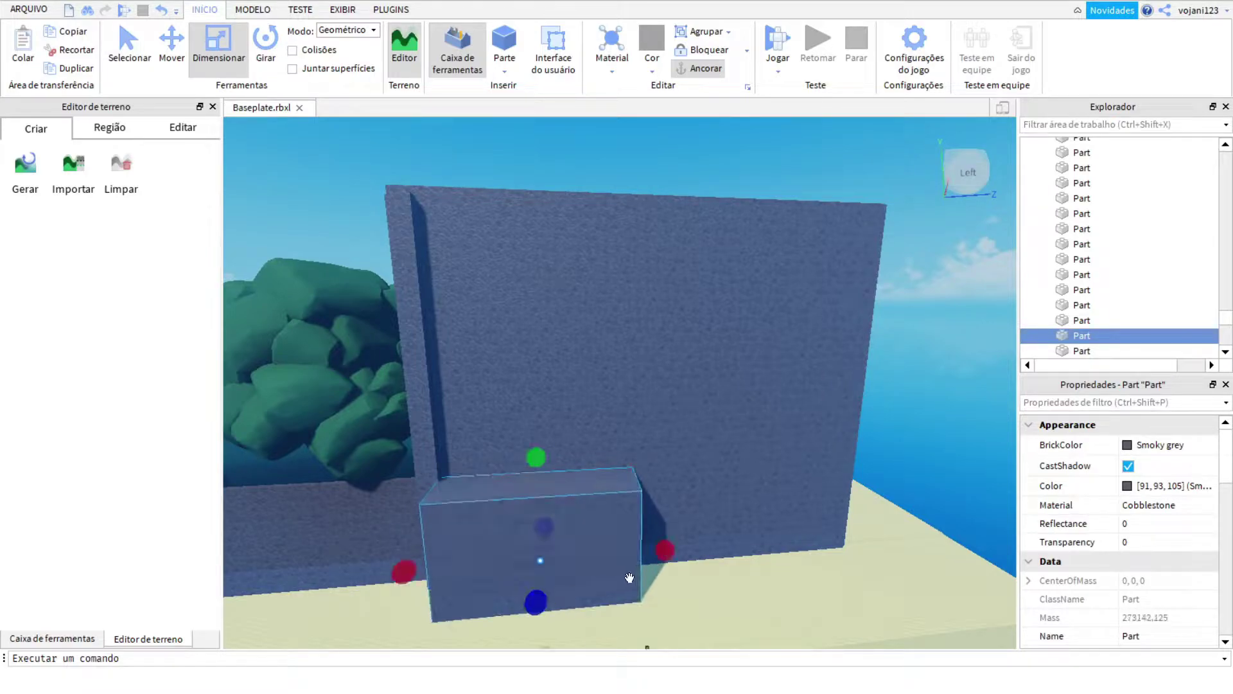
- Duplicate the low cobblestone block, place the copy beside it against the wall, and stretch it down to the sand
key("ctrl+d")
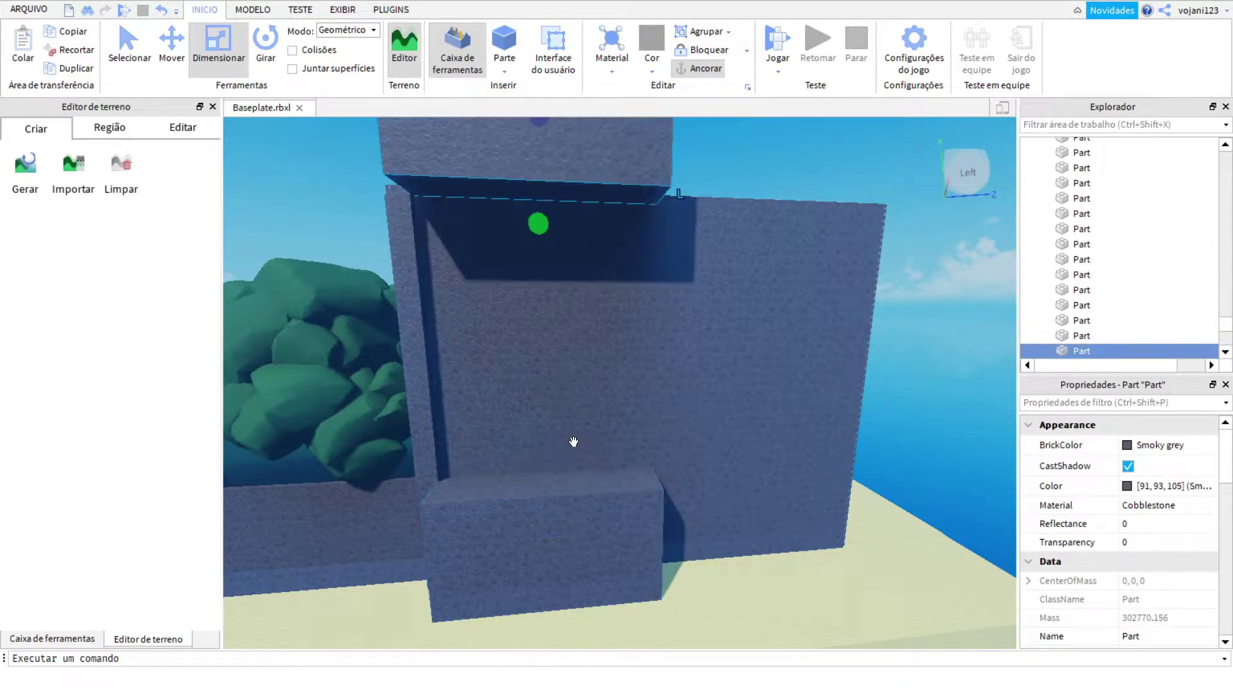
left_click_drag(570, 441, 709, 451)
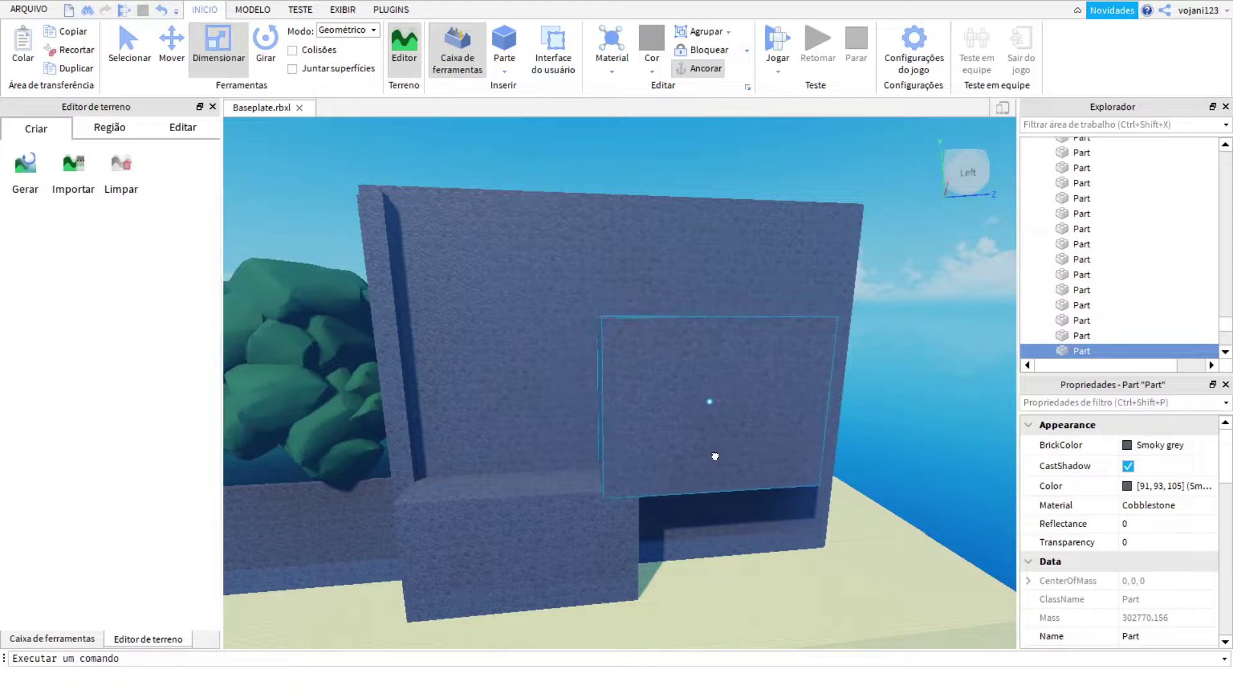
left_click_drag(709, 504, 709, 538)
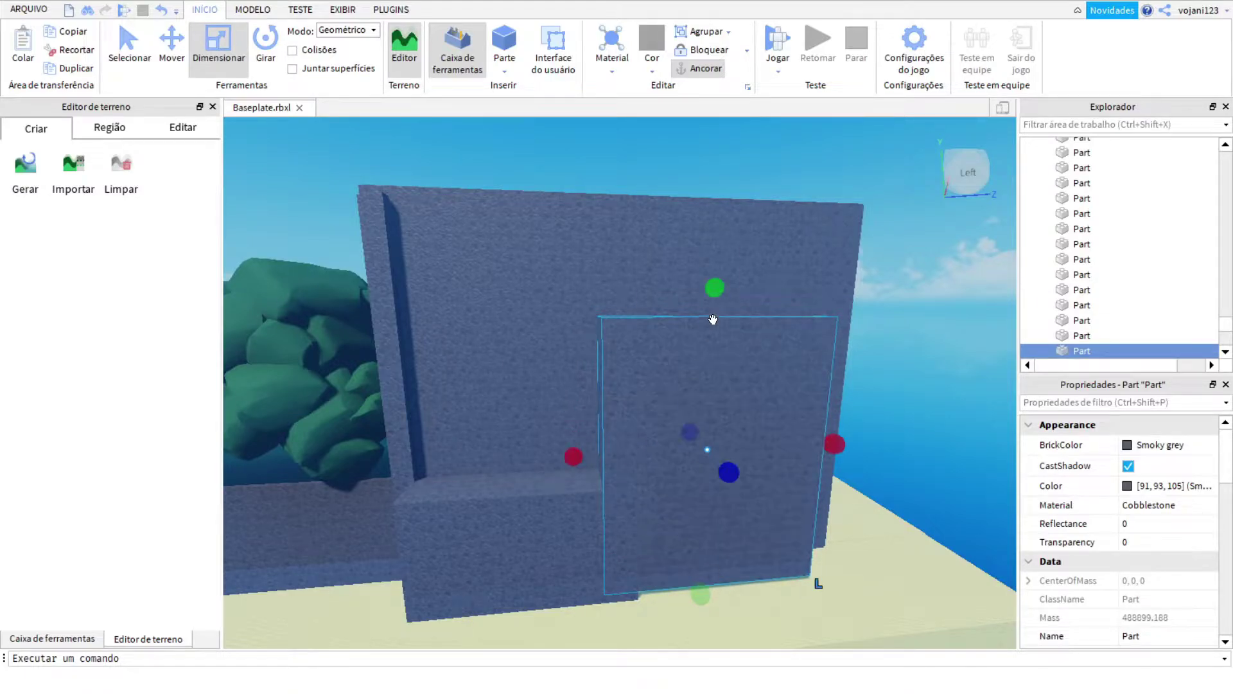
scroll(714, 298, "up", 1)
left_click_drag(692, 619, 697, 639)
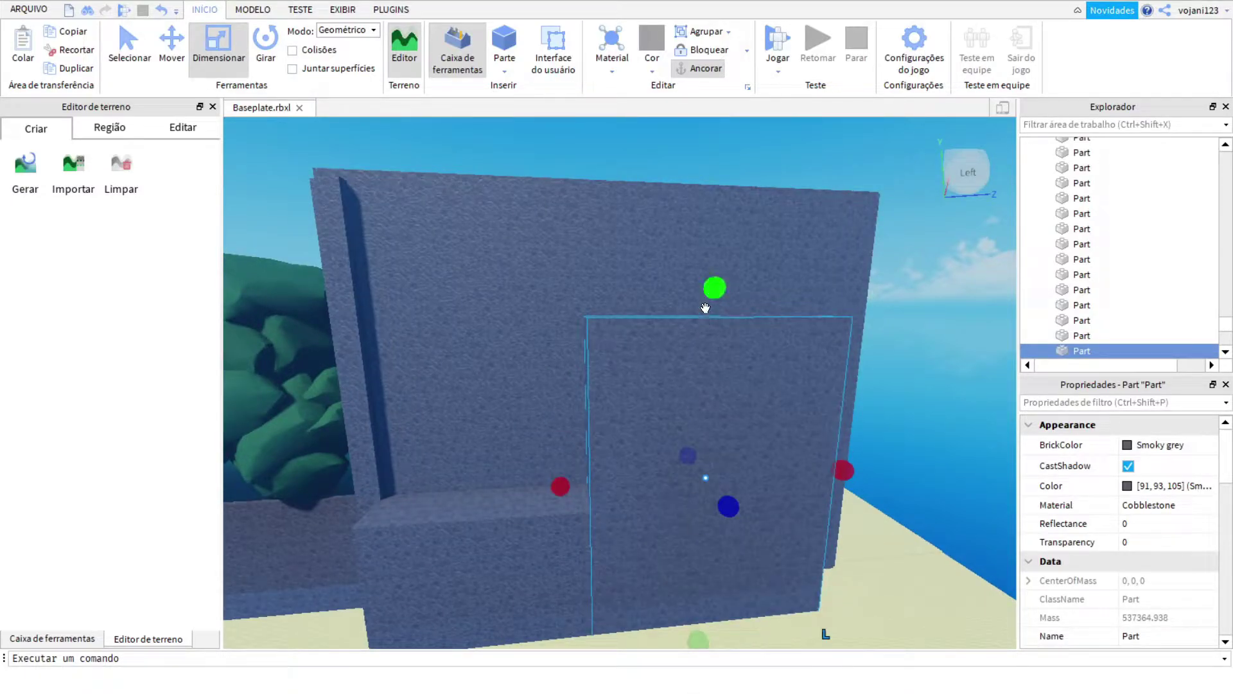
- Lower the cobblestone block beside the low block on the tall wall and adjust its thickness against the wall face
left_click_drag(705, 307, 705, 341)
left_click_drag(700, 396, 687, 447)
right_click_drag(687, 447, 687, 448)
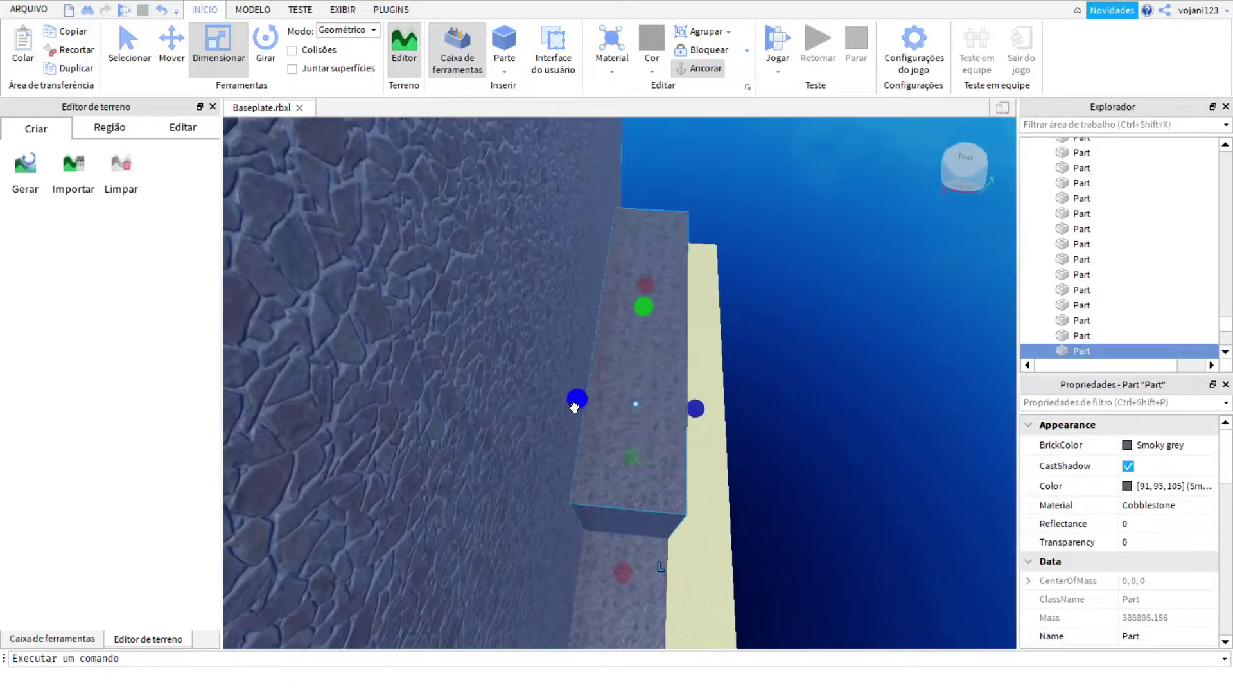
right_click_drag(705, 515, 712, 512)
scroll(702, 451, "down", 3)
right_click_drag(644, 445, 661, 431)
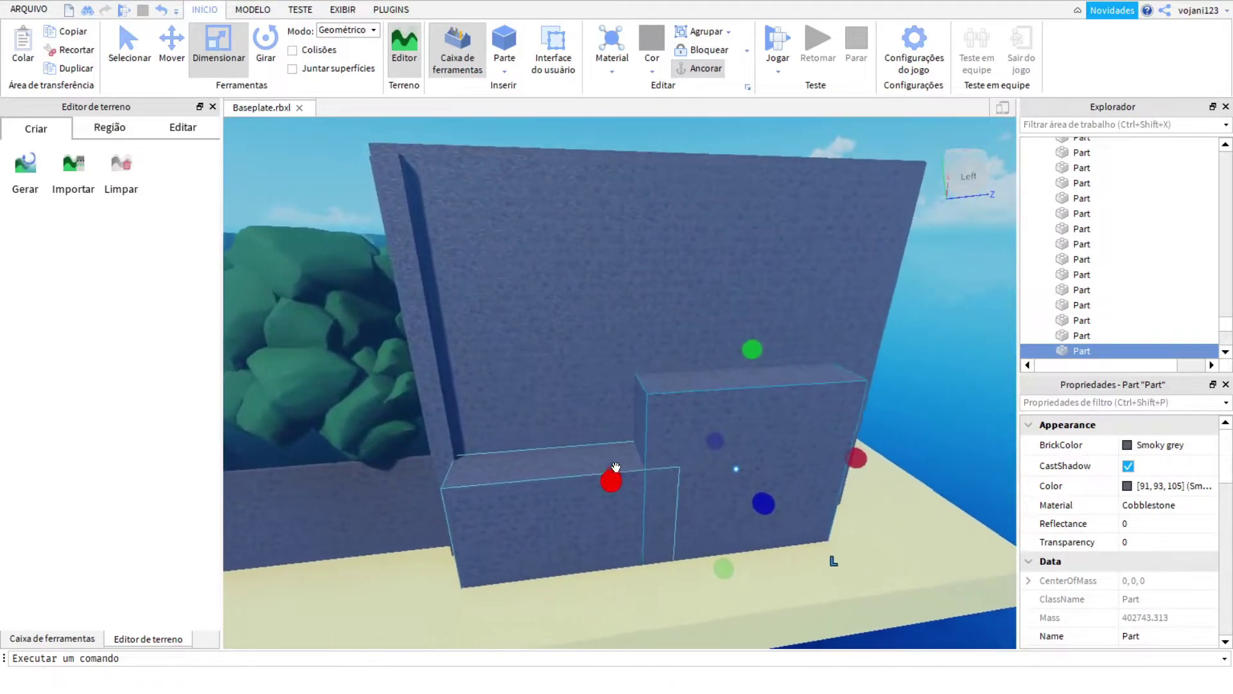
- Duplicate the low cobblestone block and shrink the copy into a small block standing on the sand in front of it
scroll(673, 416, "up", 3)
key("ctrl+d")
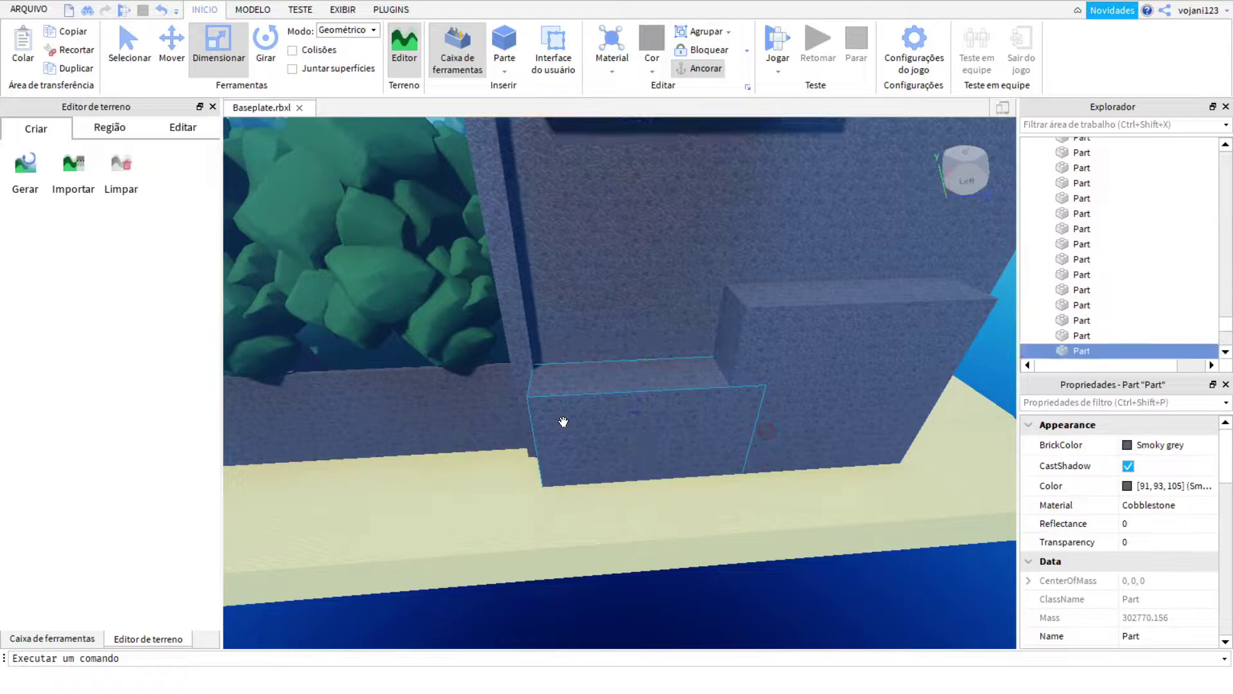
right_click_drag(645, 168, 613, 333)
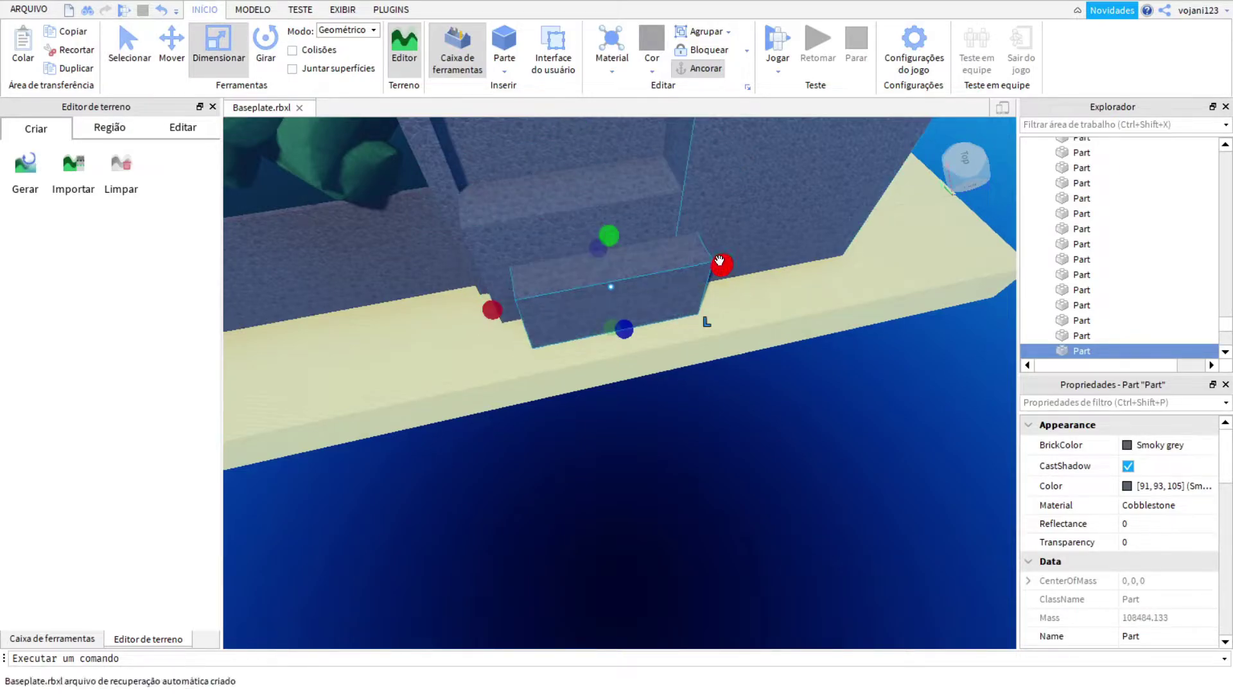
right_click_drag(595, 352, 568, 436)
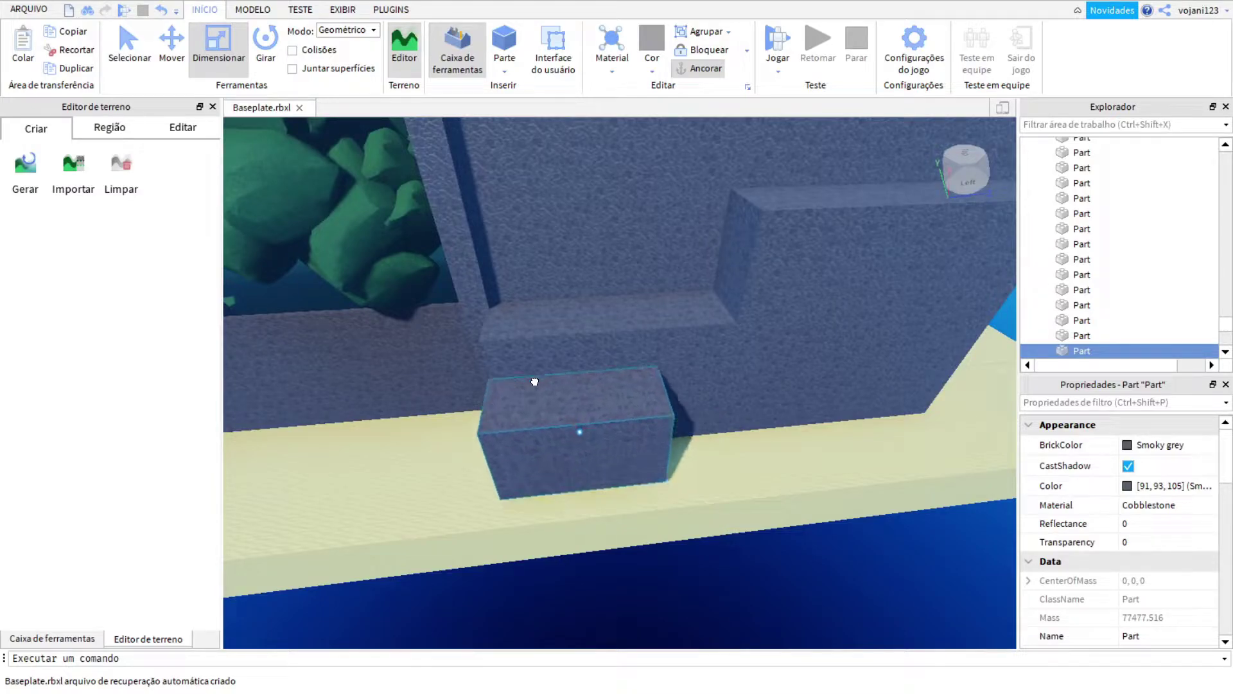
right_click_drag(534, 367, 563, 429)
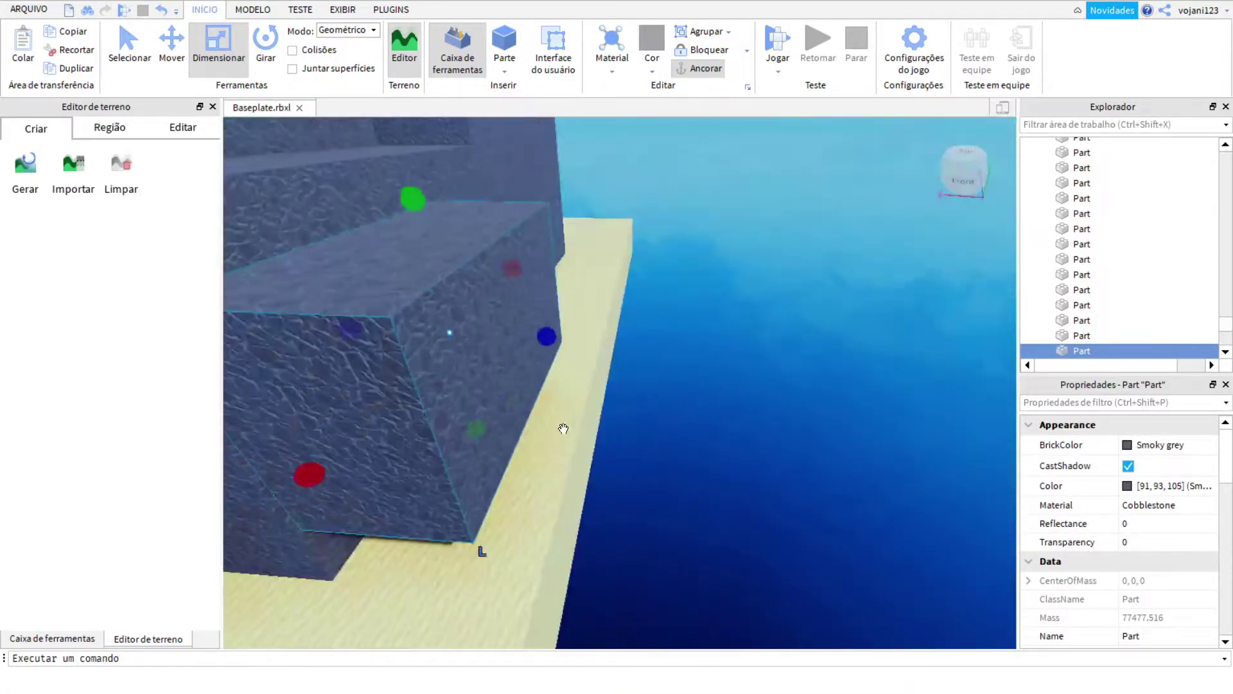
- Make the small front block taller, fit its side to the low block, and stretch it along the wall base
right_click_drag(504, 611, 815, 542)
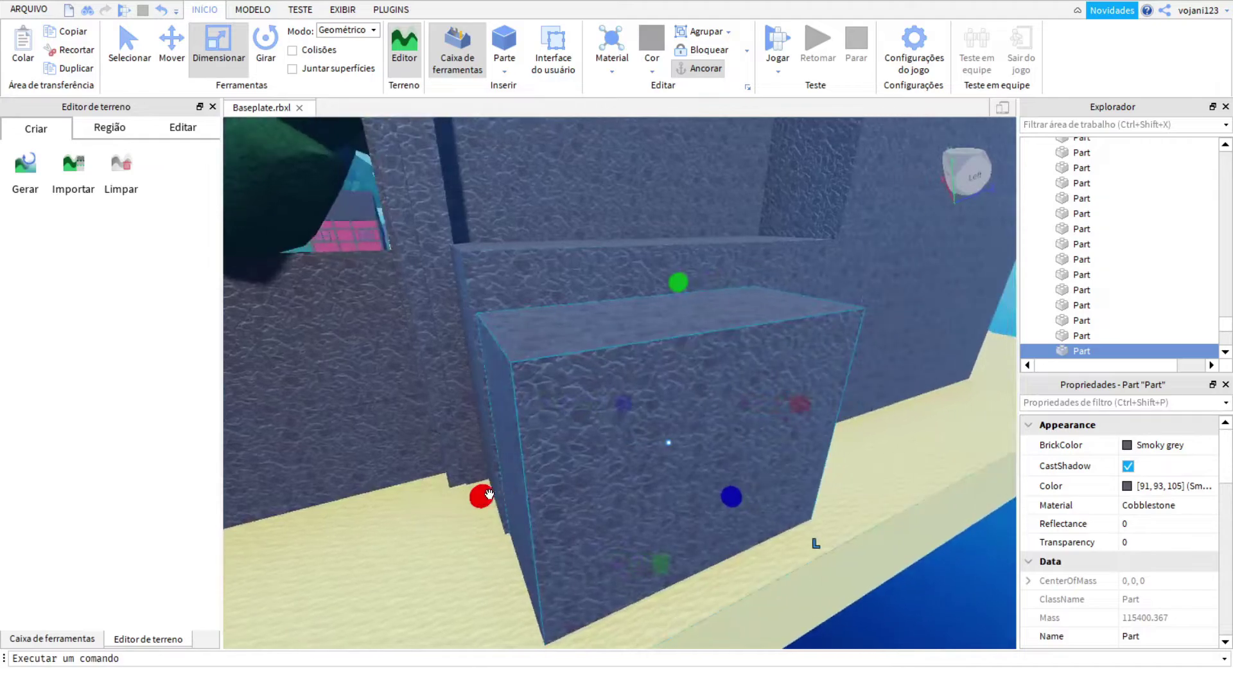
scroll(520, 479, "up", 2)
right_click_drag(528, 474, 770, 543)
scroll(772, 544, "down", 5)
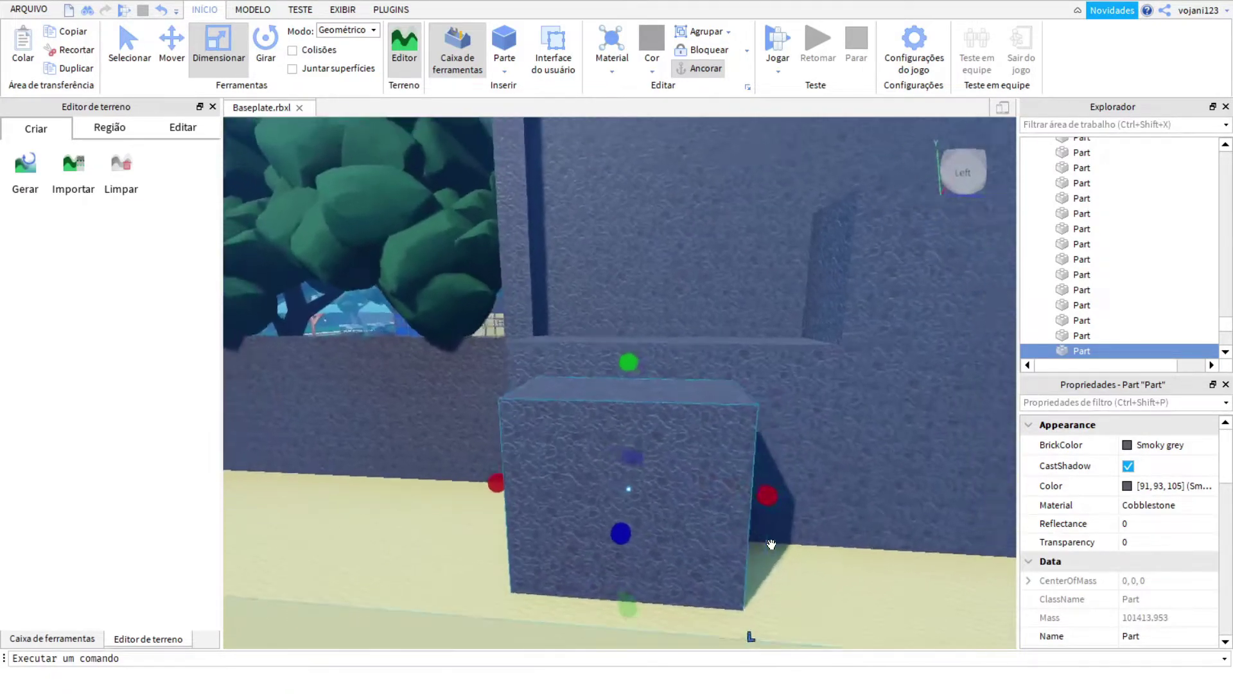
scroll(771, 544, "down", 2)
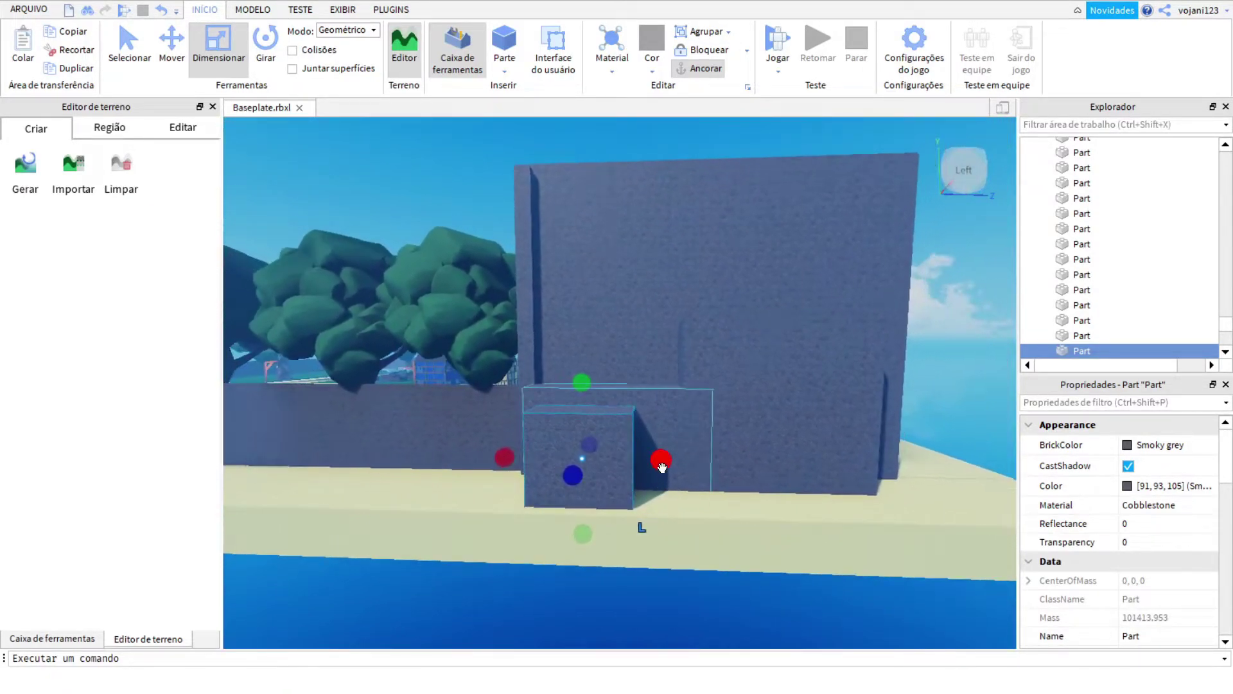
right_click_drag(882, 464, 870, 491)
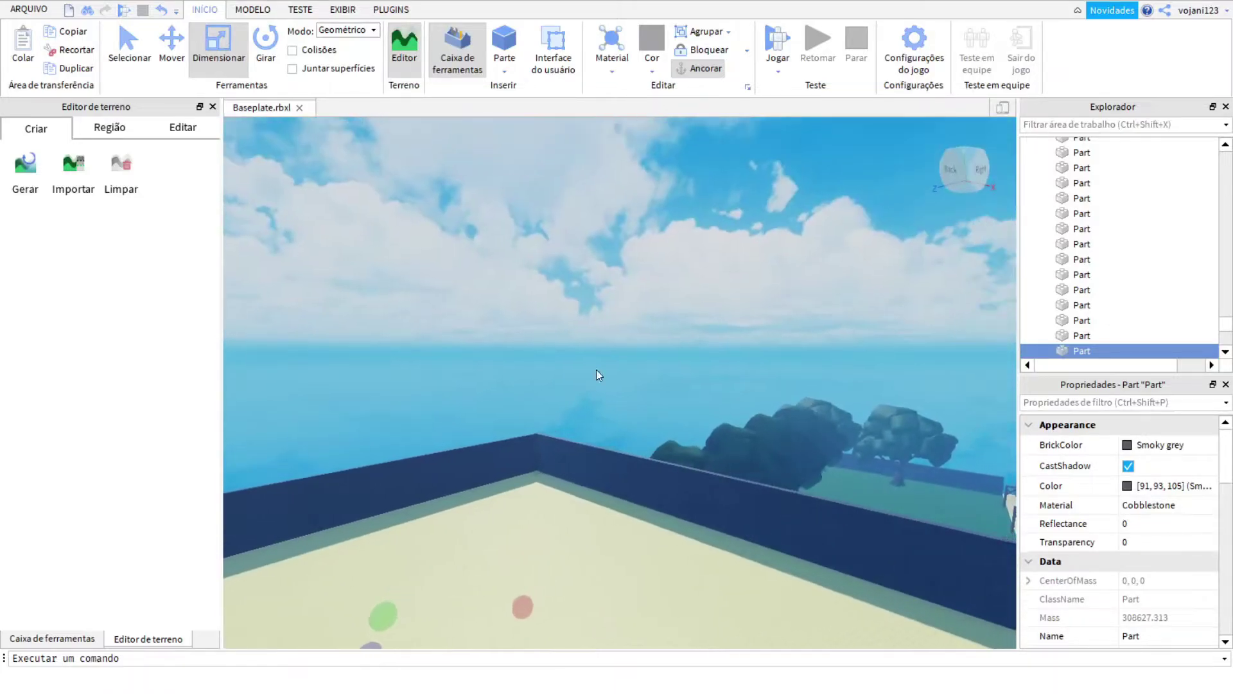
- Move the large blue house across the grass so it stands near the smaller blue house
right_click_drag(466, 372, 681, 473)
key("ctrl+z")
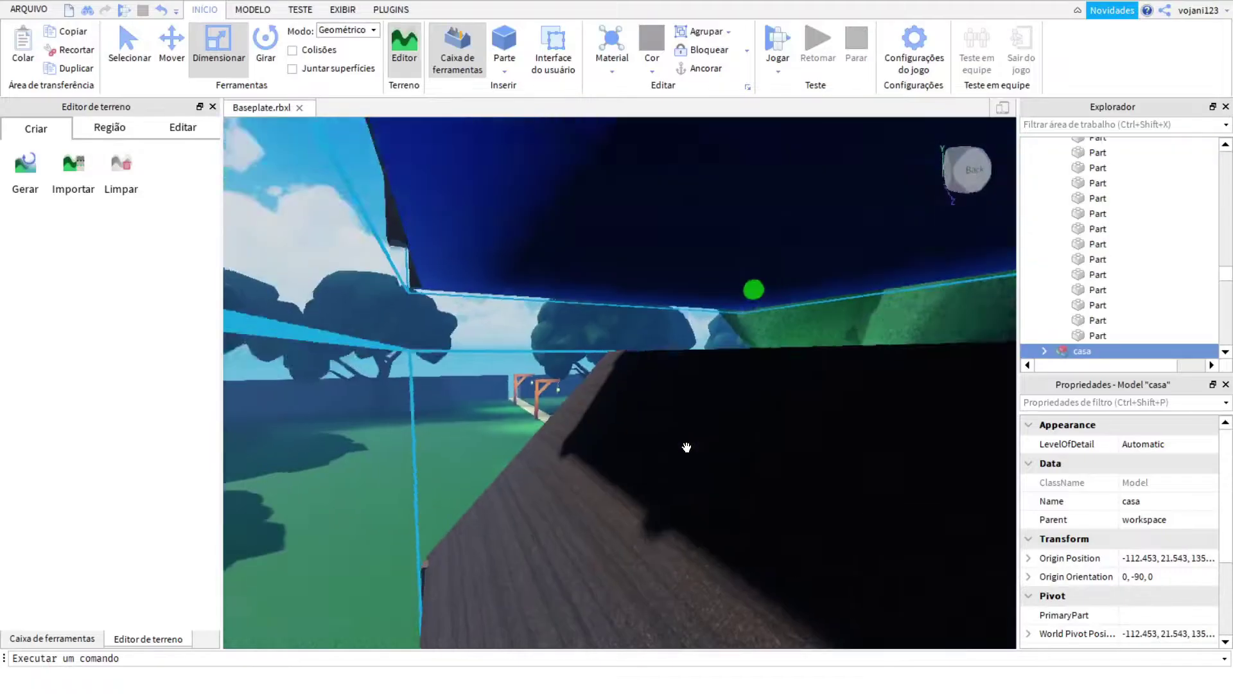
key("ctrl+2")
right_click_drag(659, 355, 684, 401)
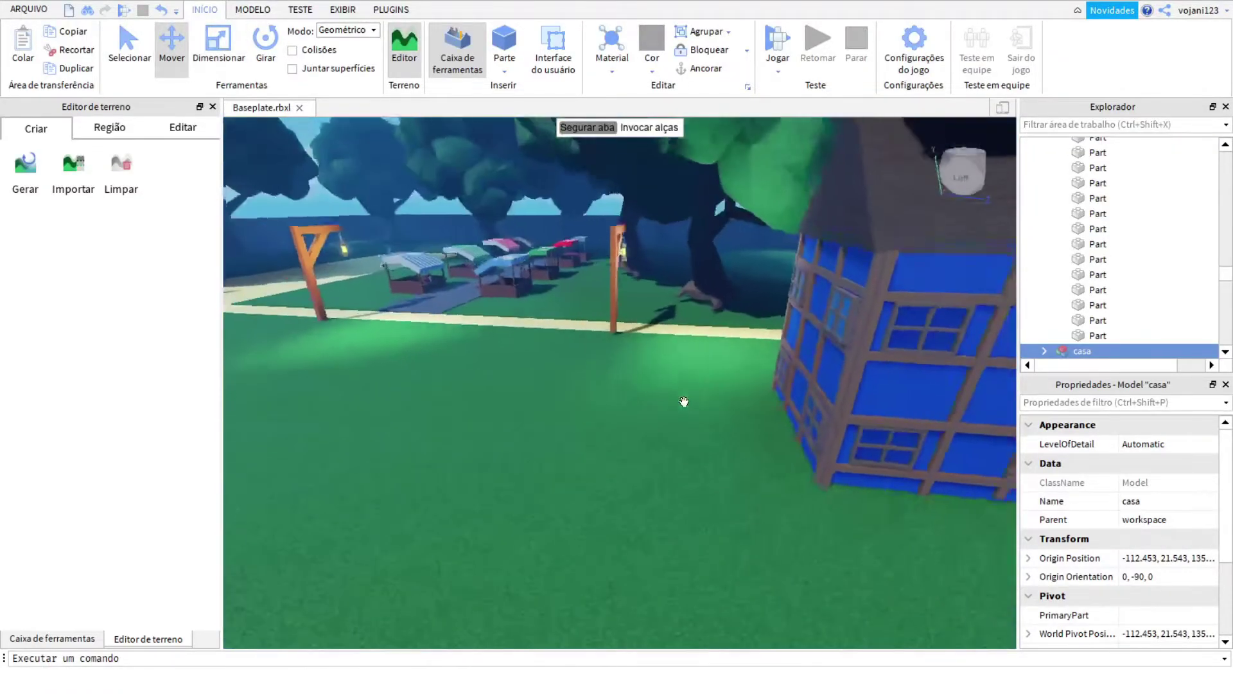
right_click_drag(525, 335, 472, 308)
key("f")
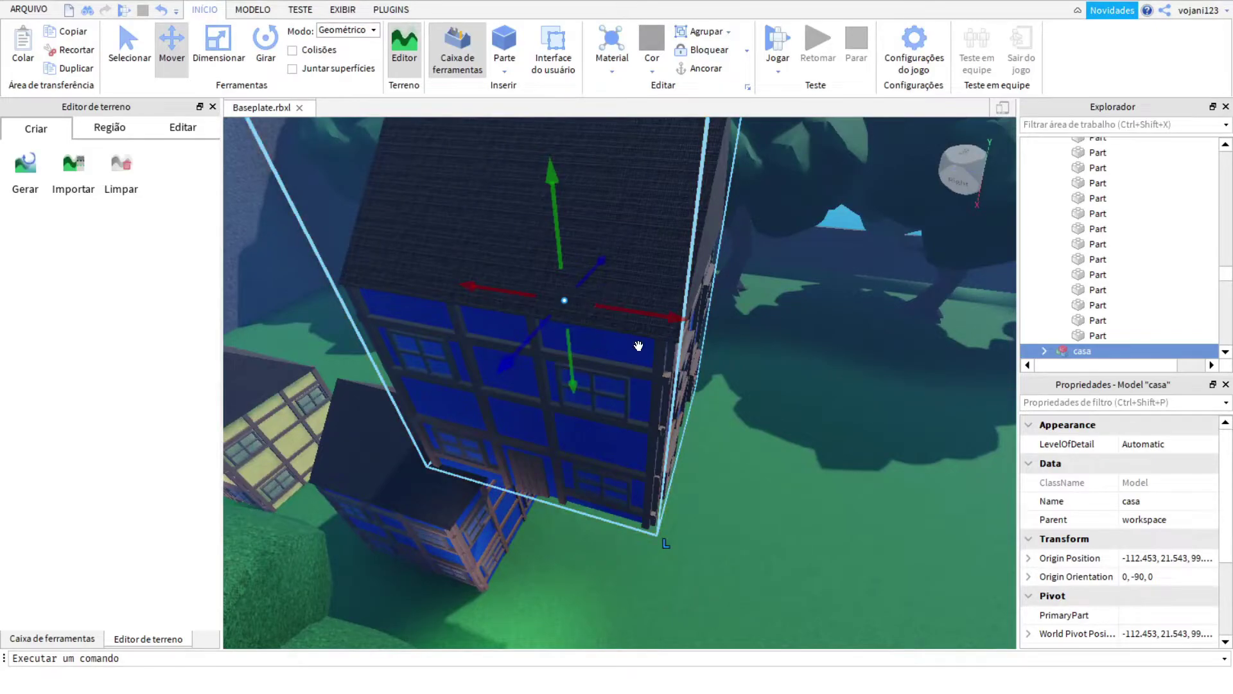
right_click_drag(667, 272, 650, 195)
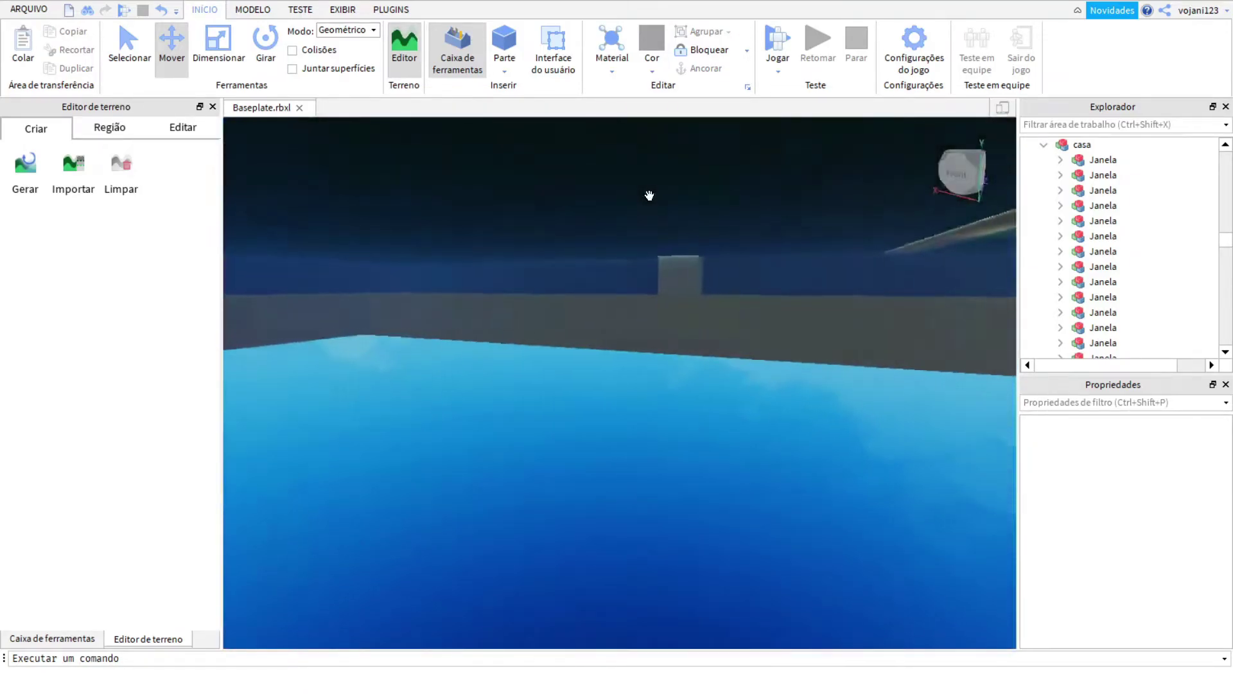
right_click_drag(660, 438, 659, 433)
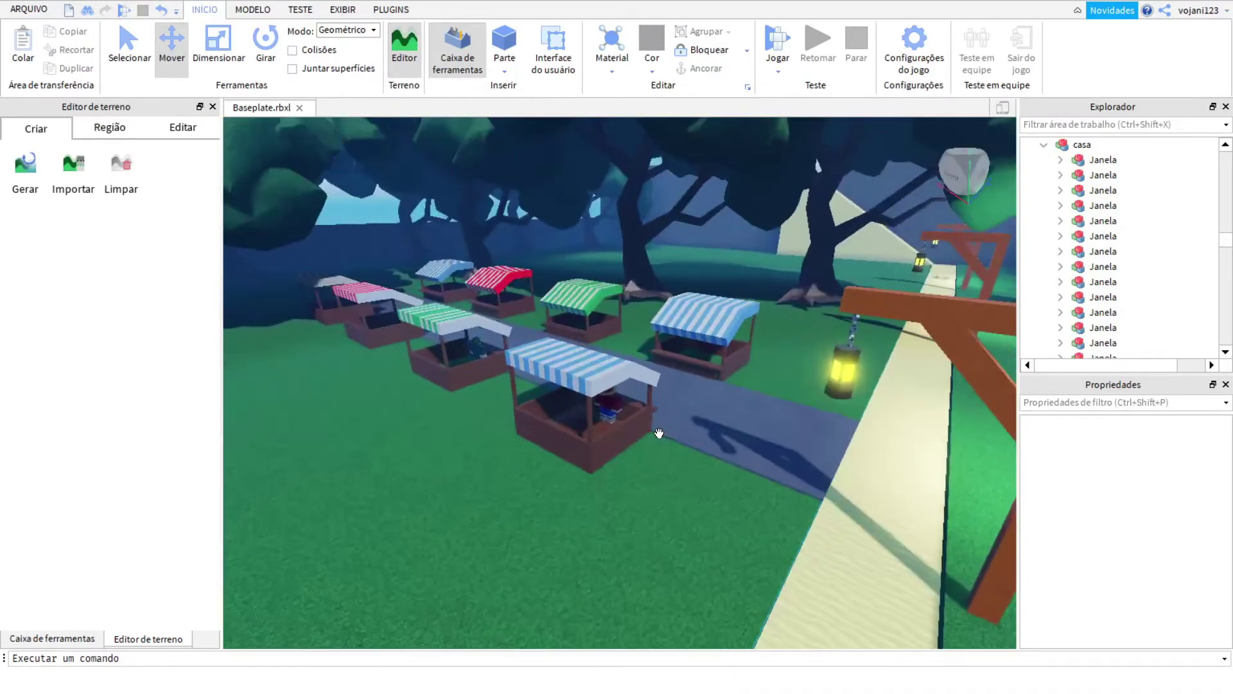
right_click_drag(869, 332, 873, 337)
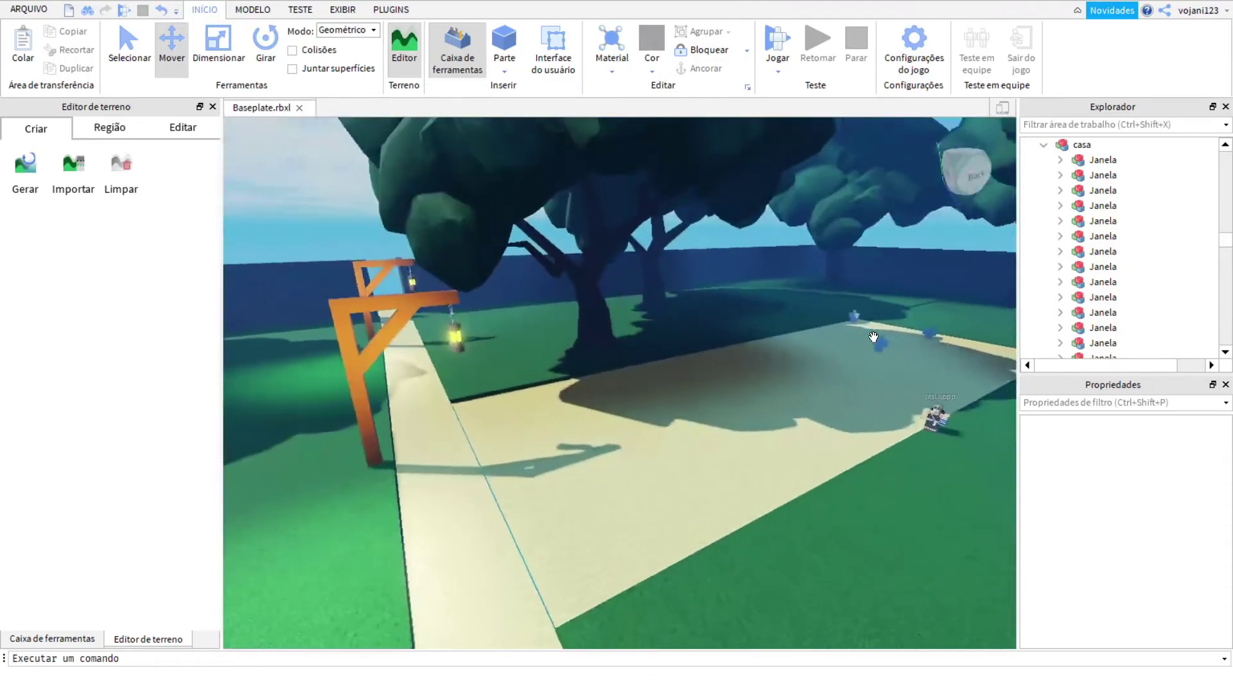